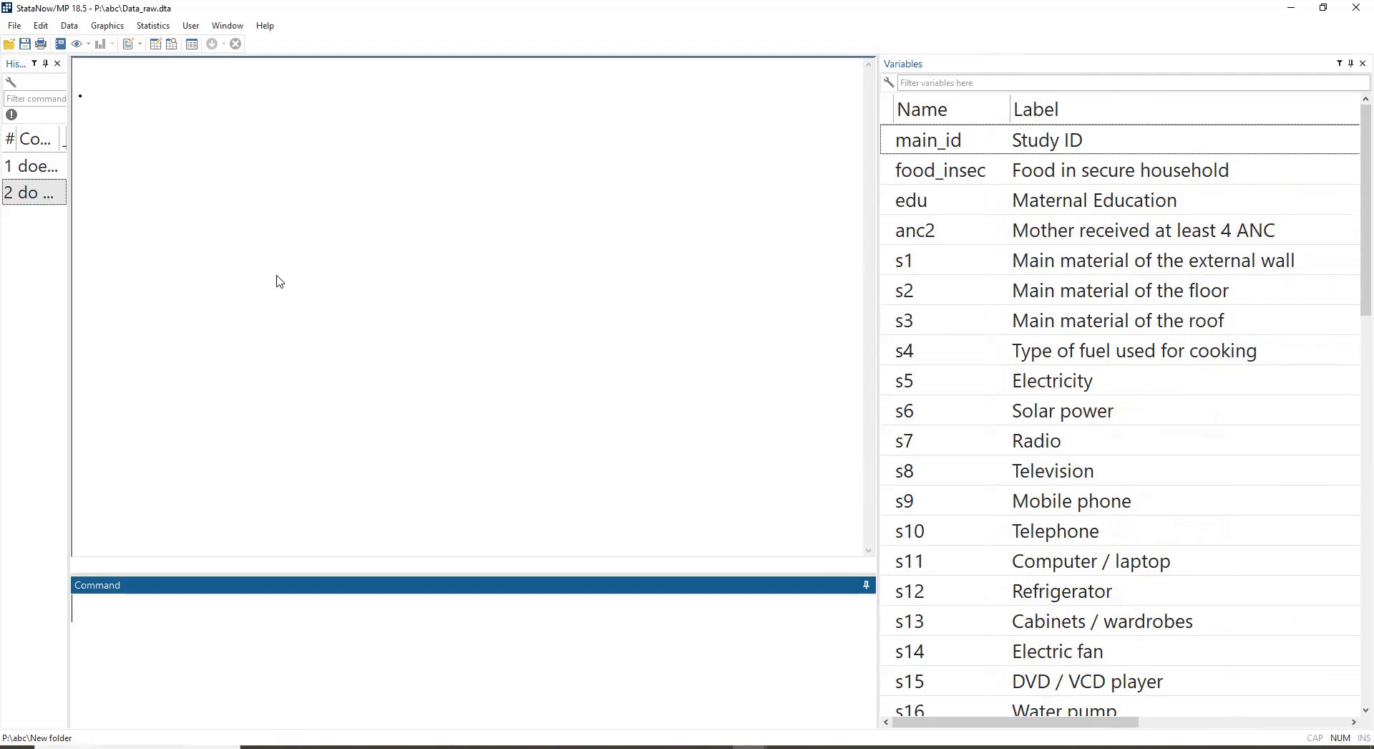
Step: Open the dataset in the data browser and inspect the coded values in the edu column
{"action": "type", "text": "br"}
{"action": "key", "text": "Return"}
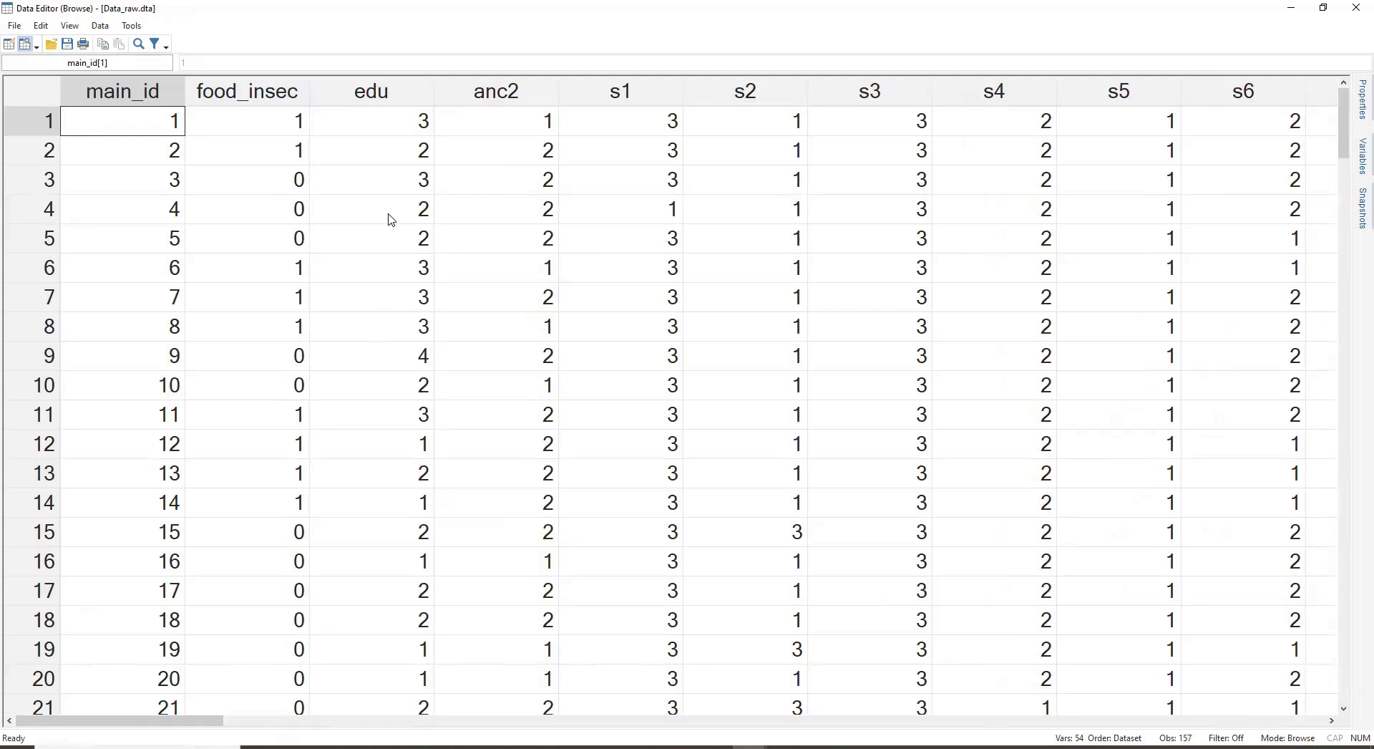
{"action": "left_click", "coordinate": [410, 132]}
{"action": "left_click", "coordinate": [421, 207]}
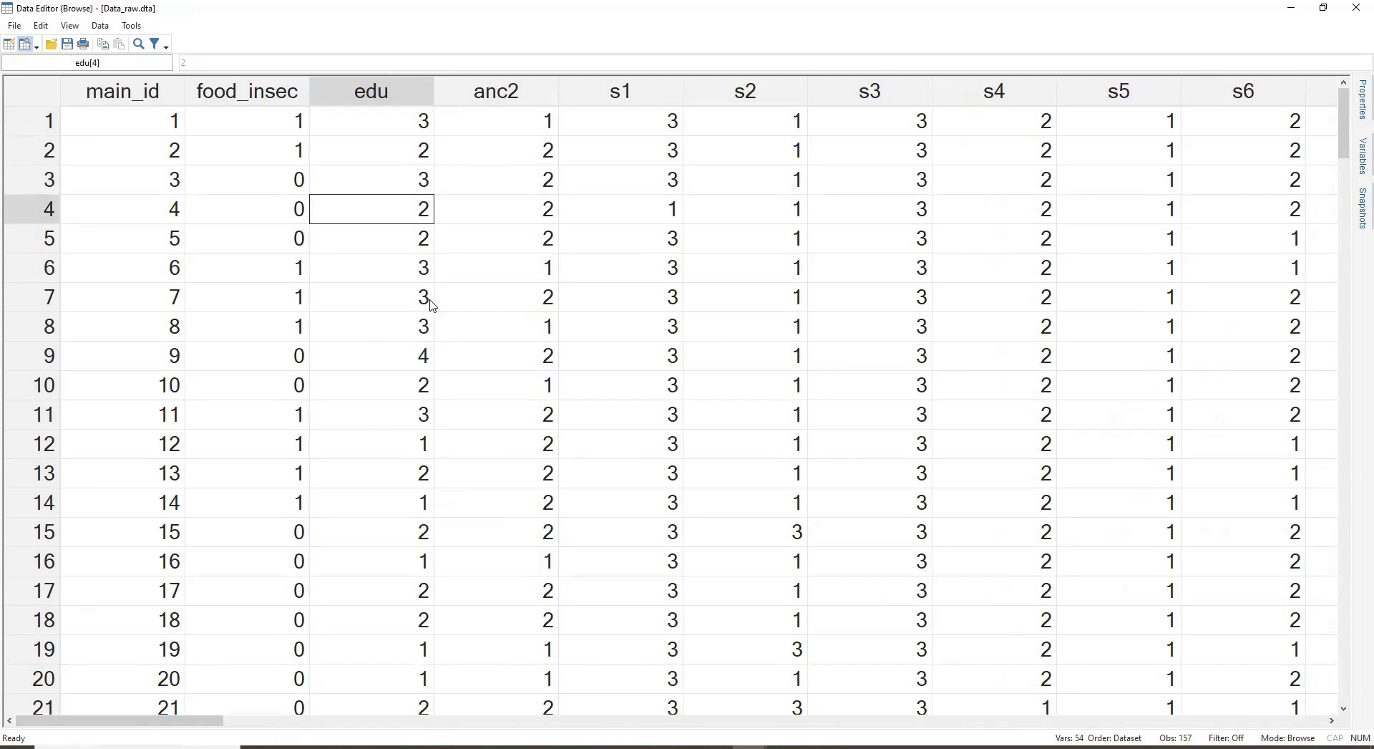
Step: Switch to the Excel codebook and review the values and value labels of food_insec and edu
{"action": "key", "text": "alt+Tab"}
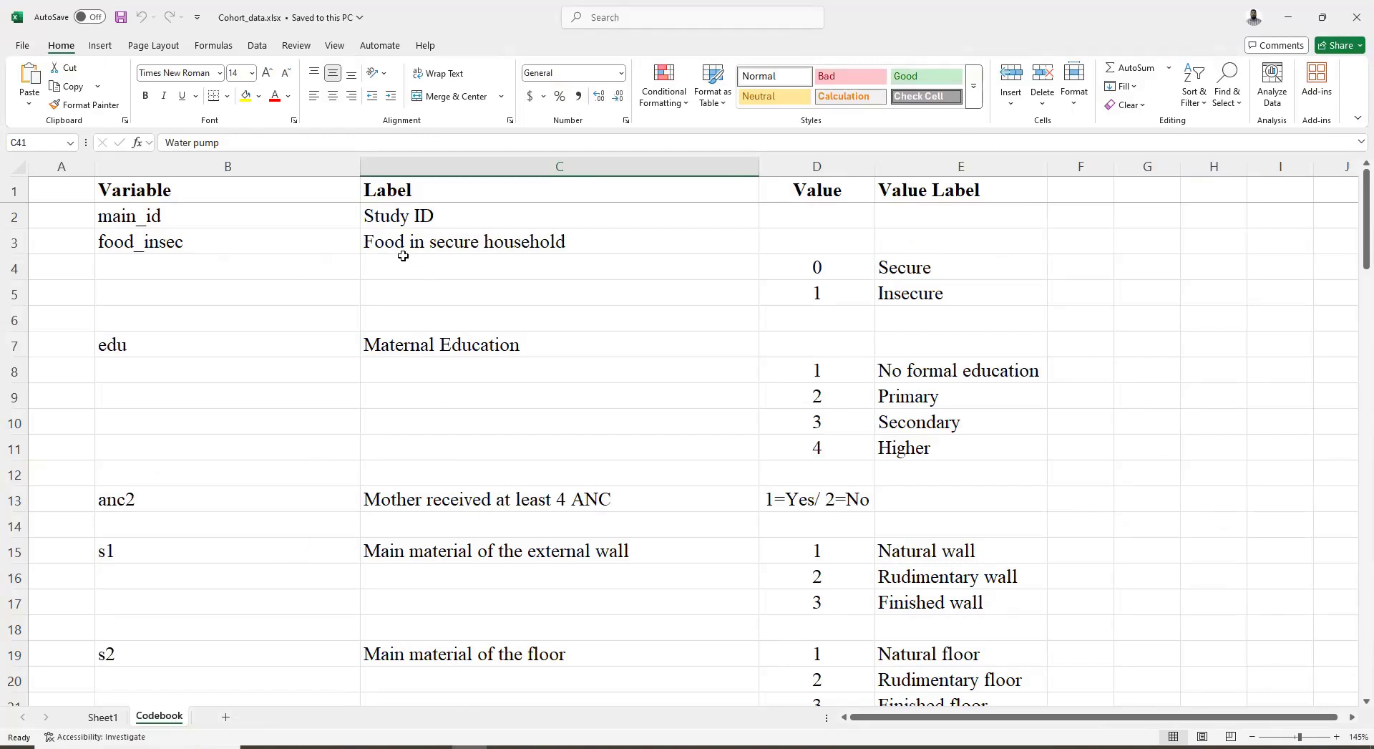
{"action": "left_click", "coordinate": [523, 245]}
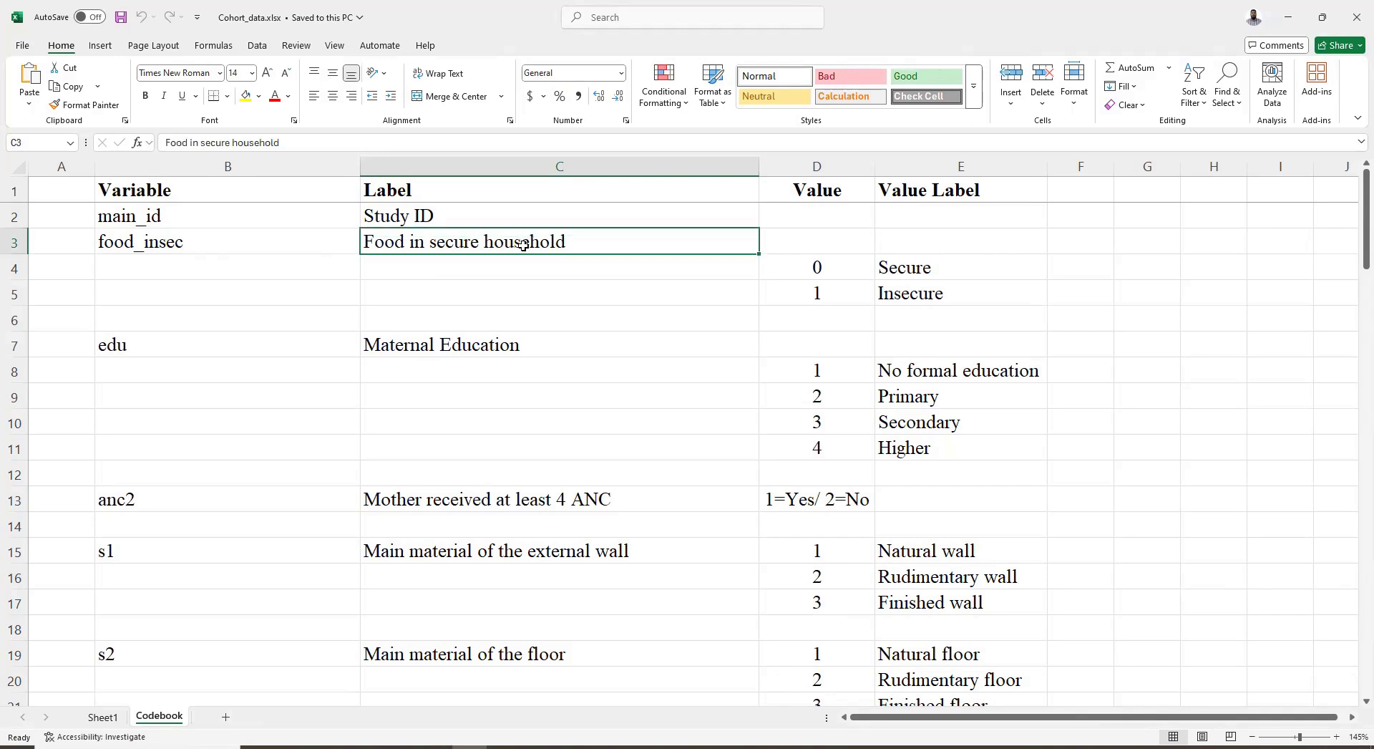
{"action": "left_click", "coordinate": [833, 269]}
{"action": "key", "text": "Right"}
{"action": "left_click", "coordinate": [829, 289]}
{"action": "left_click", "coordinate": [904, 290]}
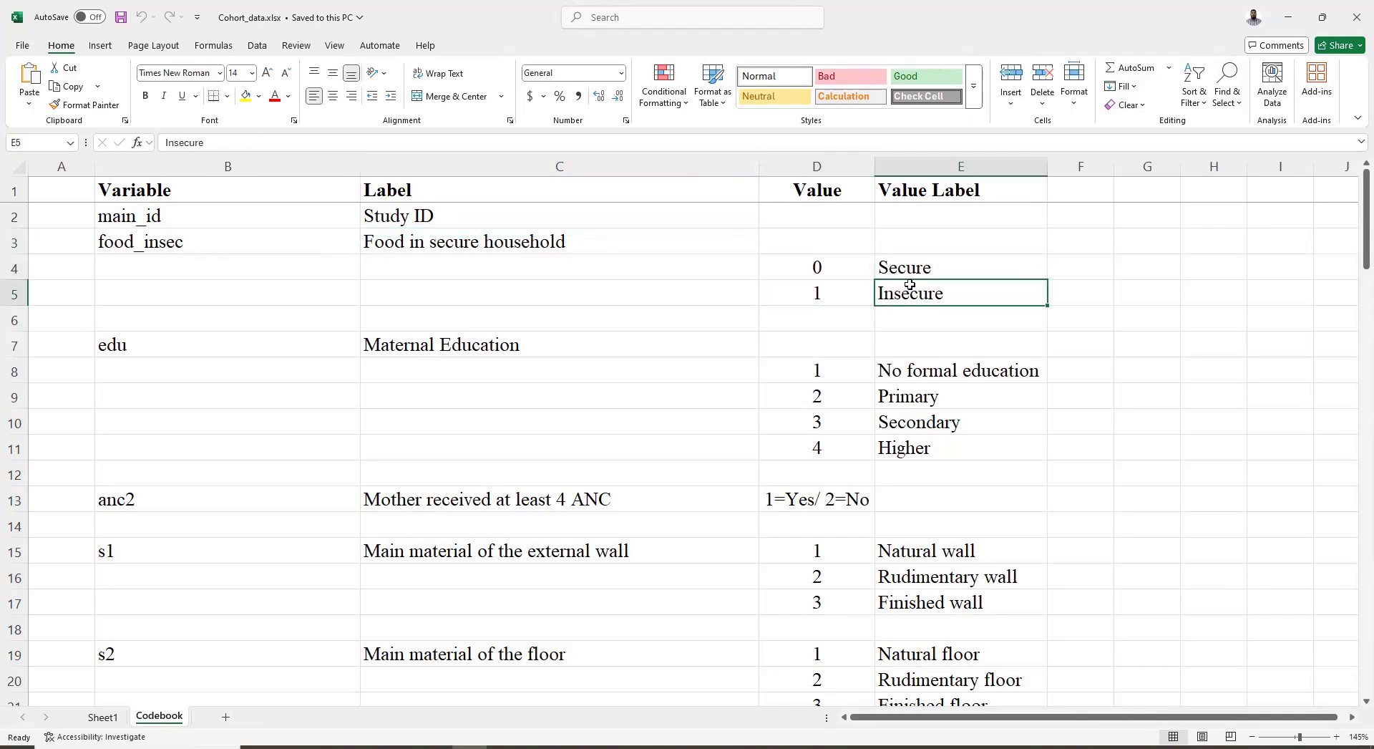
{"action": "left_click", "coordinate": [451, 346]}
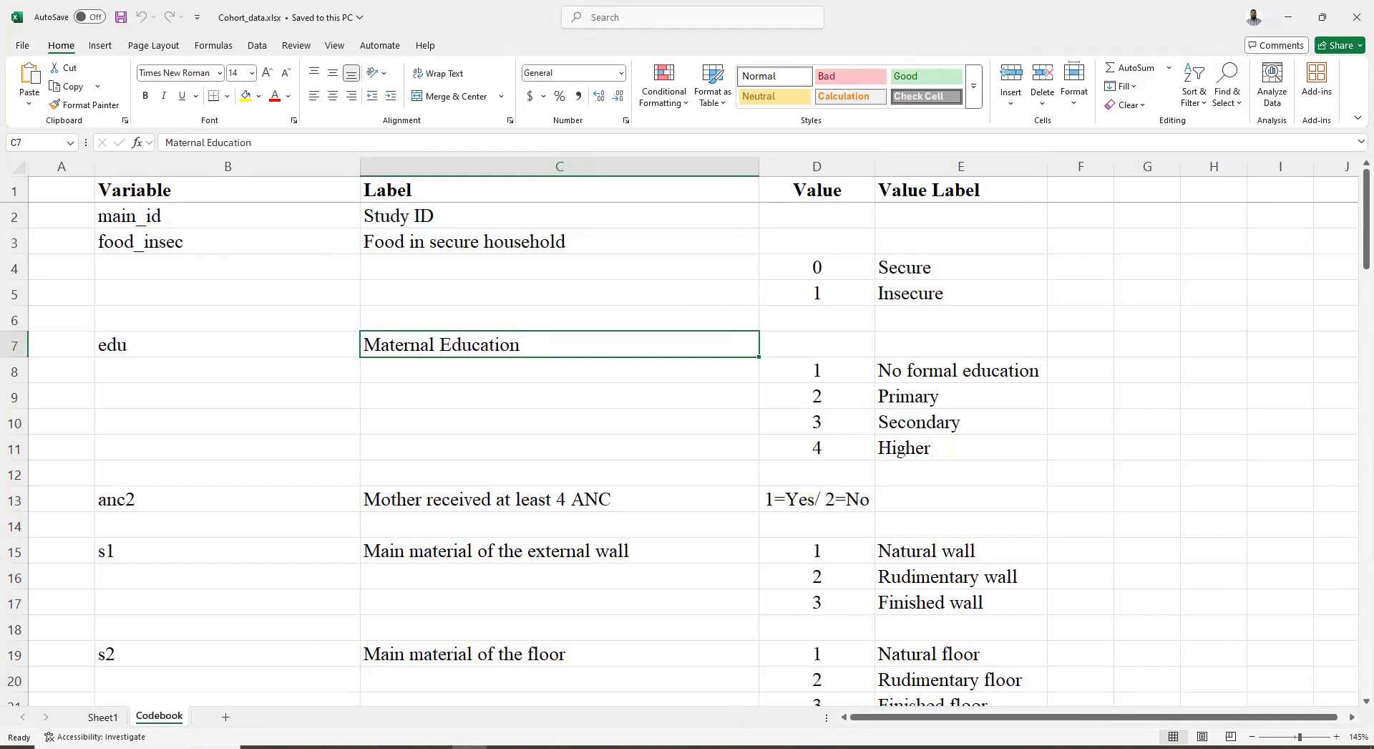
Step: Switch to the Stata data browser and scan the numeric codes across the records
{"action": "mouse_move", "coordinate": [748, 747]}
{"action": "left_click", "coordinate": [906, 688]}
{"action": "scroll", "coordinate": [387, 415], "scroll_direction": "down", "scroll_amount": 7}
{"action": "scroll", "coordinate": [390, 447], "scroll_direction": "up", "scroll_amount": 7}
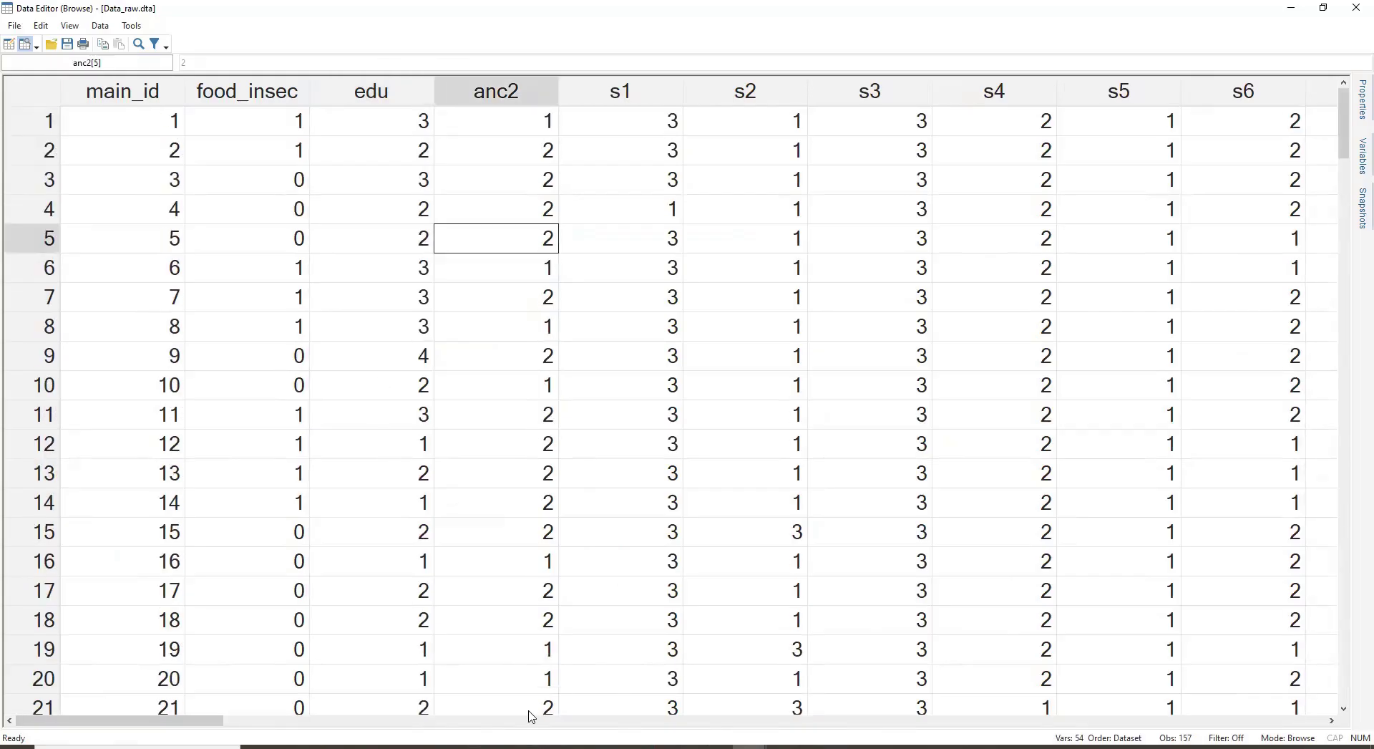
Step: Switch back to the Excel codebook and examine the labels and value codes from food_insec downward, including anc2
{"action": "key", "text": "alt+Tab"}
{"action": "left_click", "coordinate": [569, 548]}
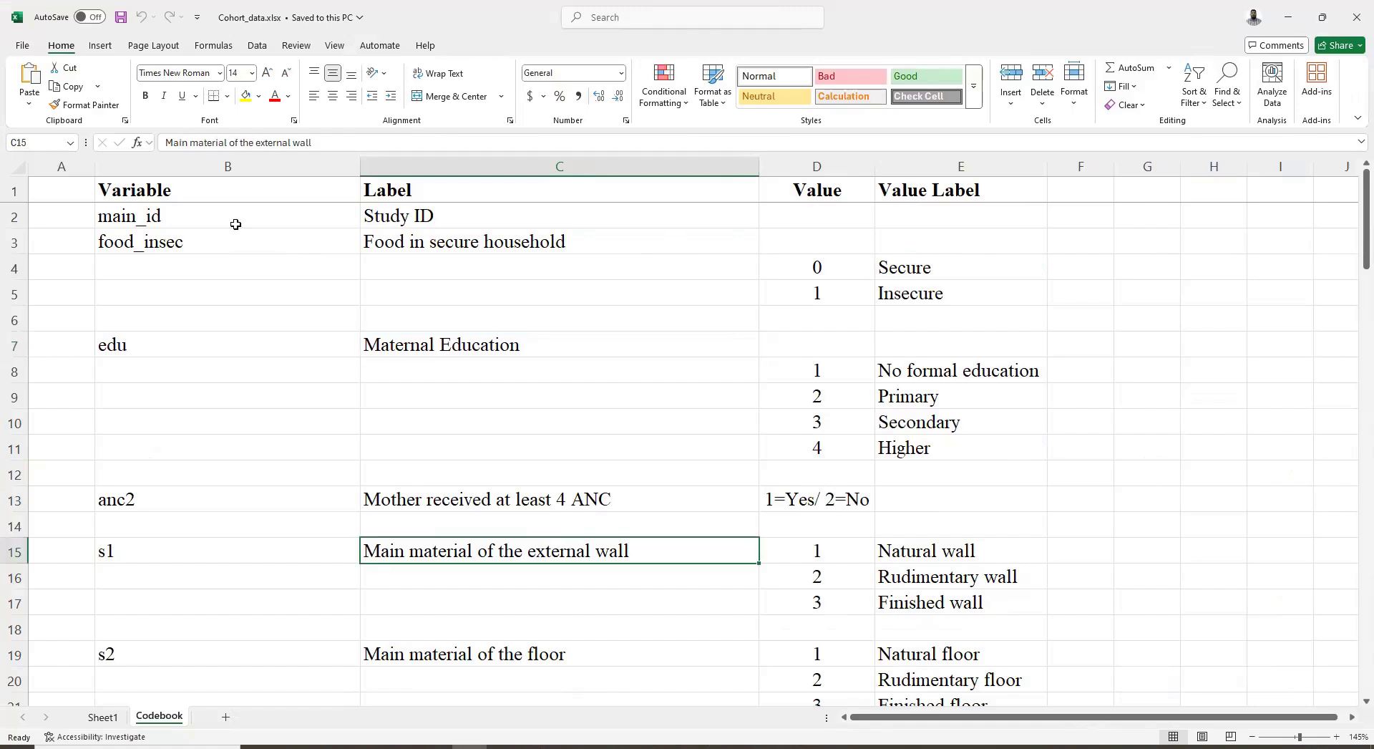
{"action": "left_click_drag", "start_coordinate": [429, 239], "coordinate": [954, 448]}
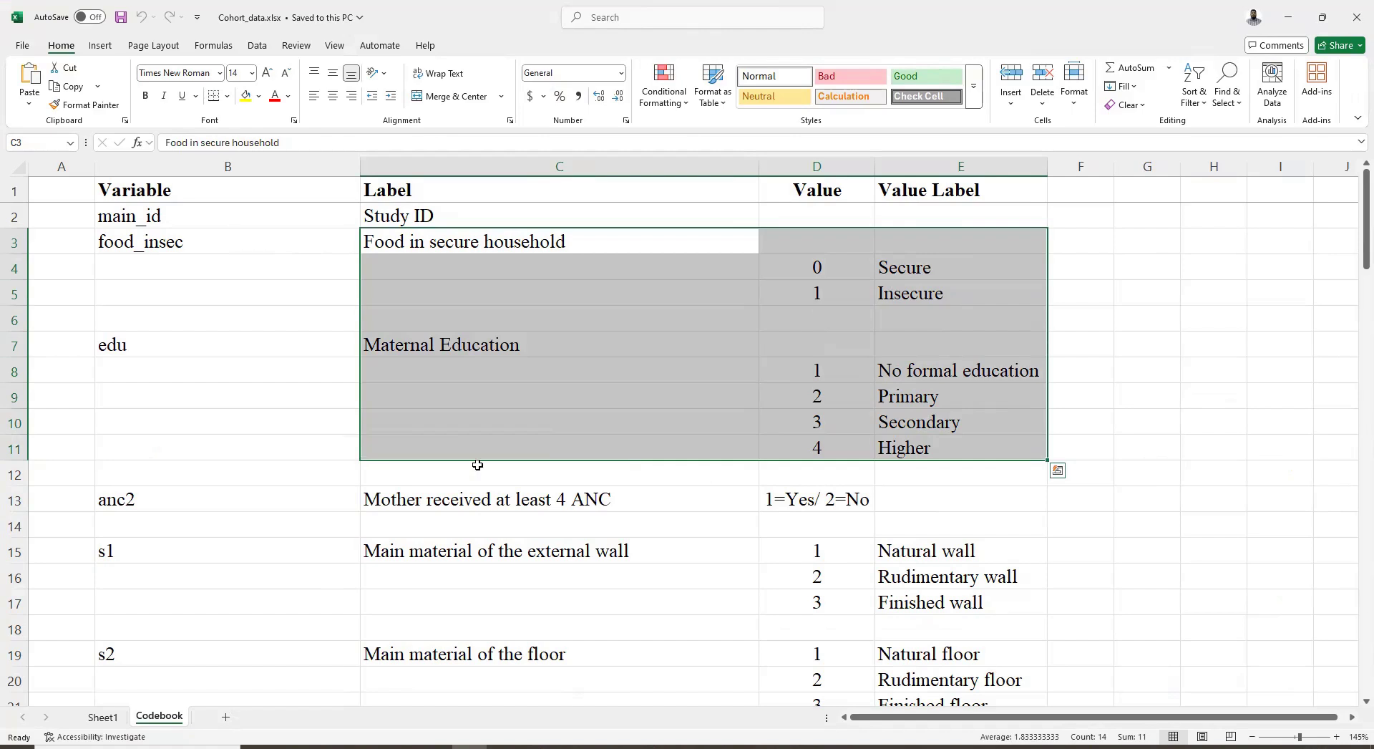
{"action": "left_click", "coordinate": [782, 500]}
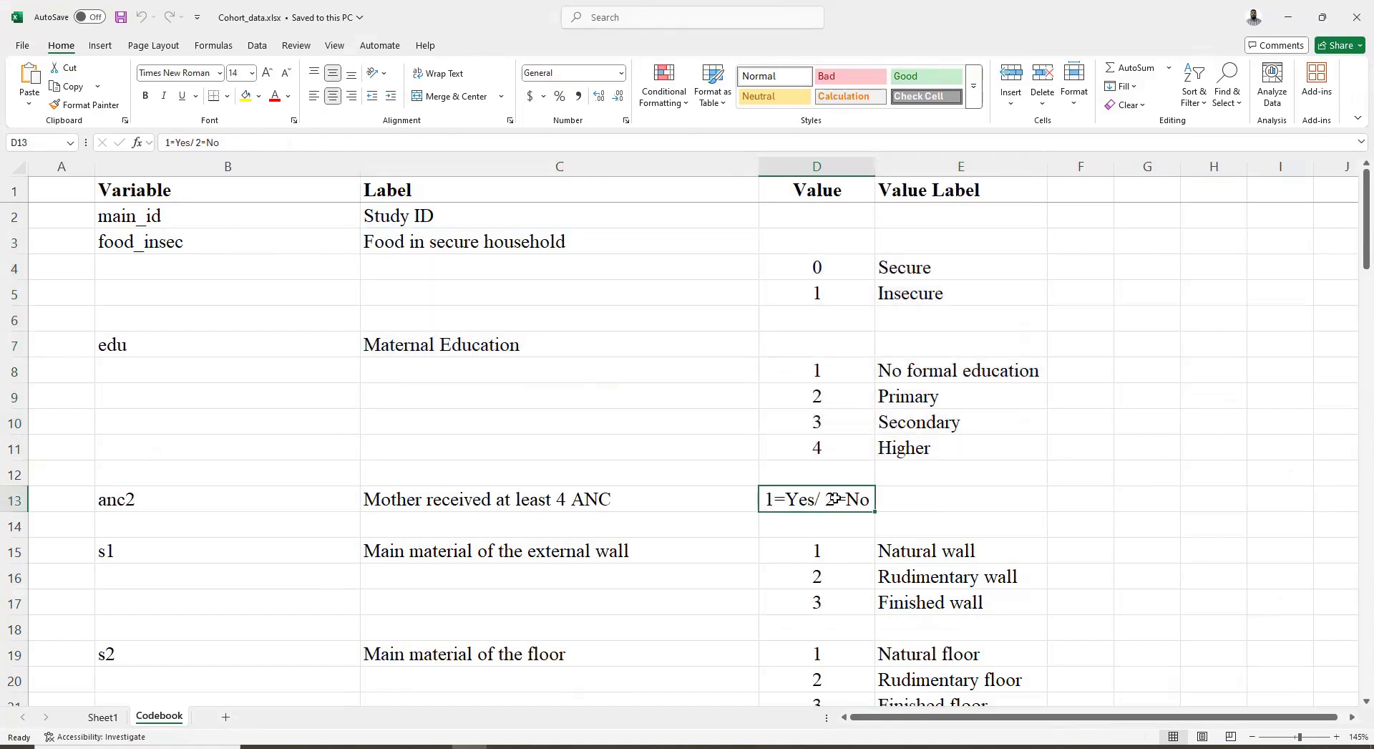
{"action": "left_click_drag", "start_coordinate": [456, 244], "coordinate": [952, 655]}
{"action": "left_click_drag", "start_coordinate": [938, 700], "coordinate": [942, 679]}
{"action": "scroll", "coordinate": [941, 679], "scroll_direction": "down", "scroll_amount": 5}
{"action": "scroll", "coordinate": [884, 558], "scroll_direction": "up", "scroll_amount": 6}
{"action": "scroll", "coordinate": [884, 558], "scroll_direction": "up", "scroll_amount": 20}
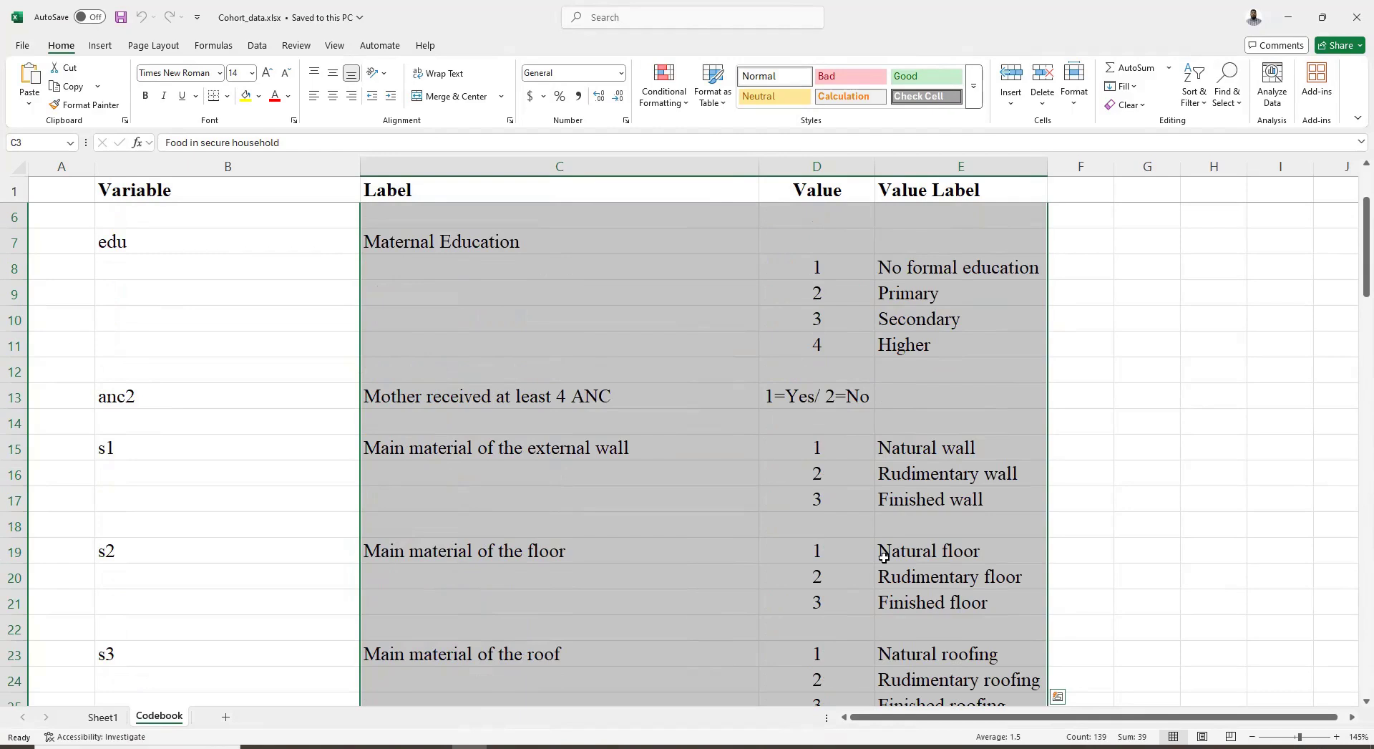
Step: Return to Stata's main window, draft the command label define food_insec 0 "" 1 "", replace, and cut it for reuse
{"action": "left_click", "coordinate": [1287, 18]}
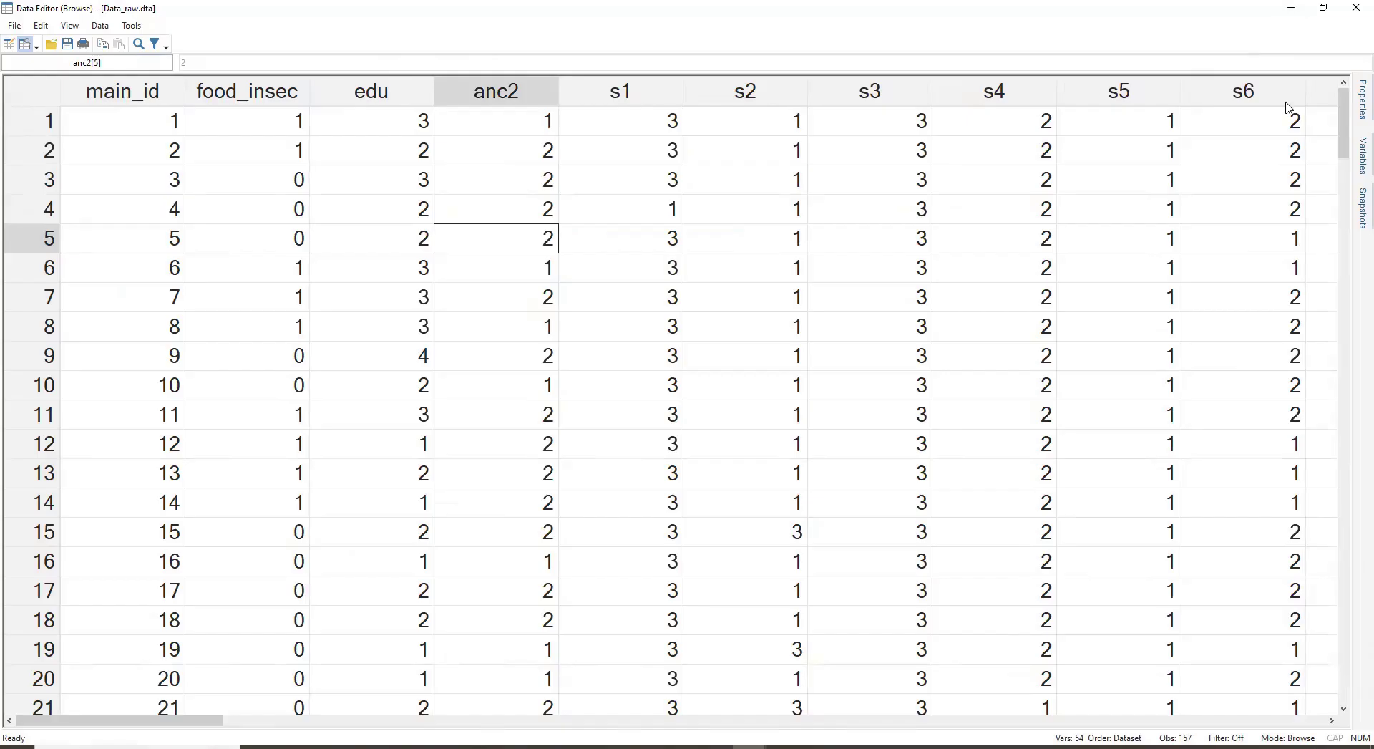
{"action": "left_click", "coordinate": [1296, 9]}
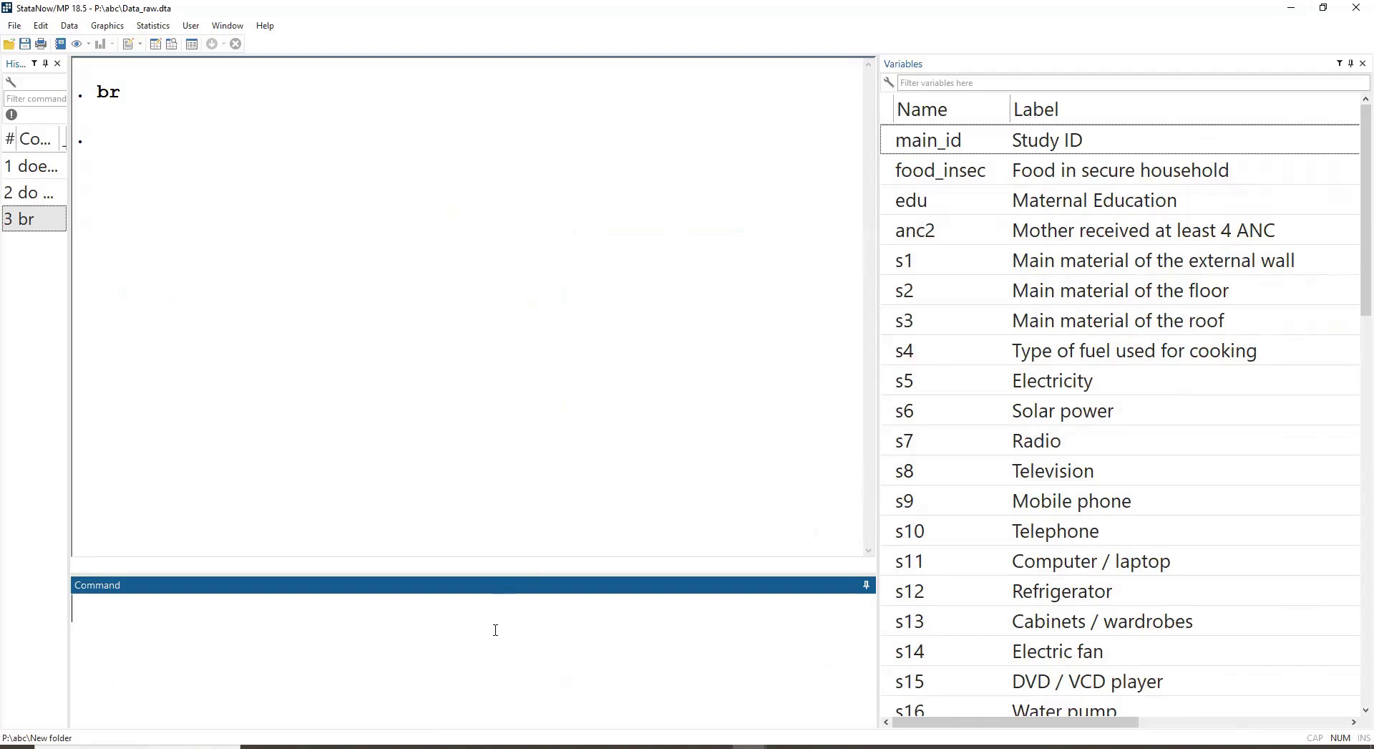
{"action": "type", "text": "label define"}
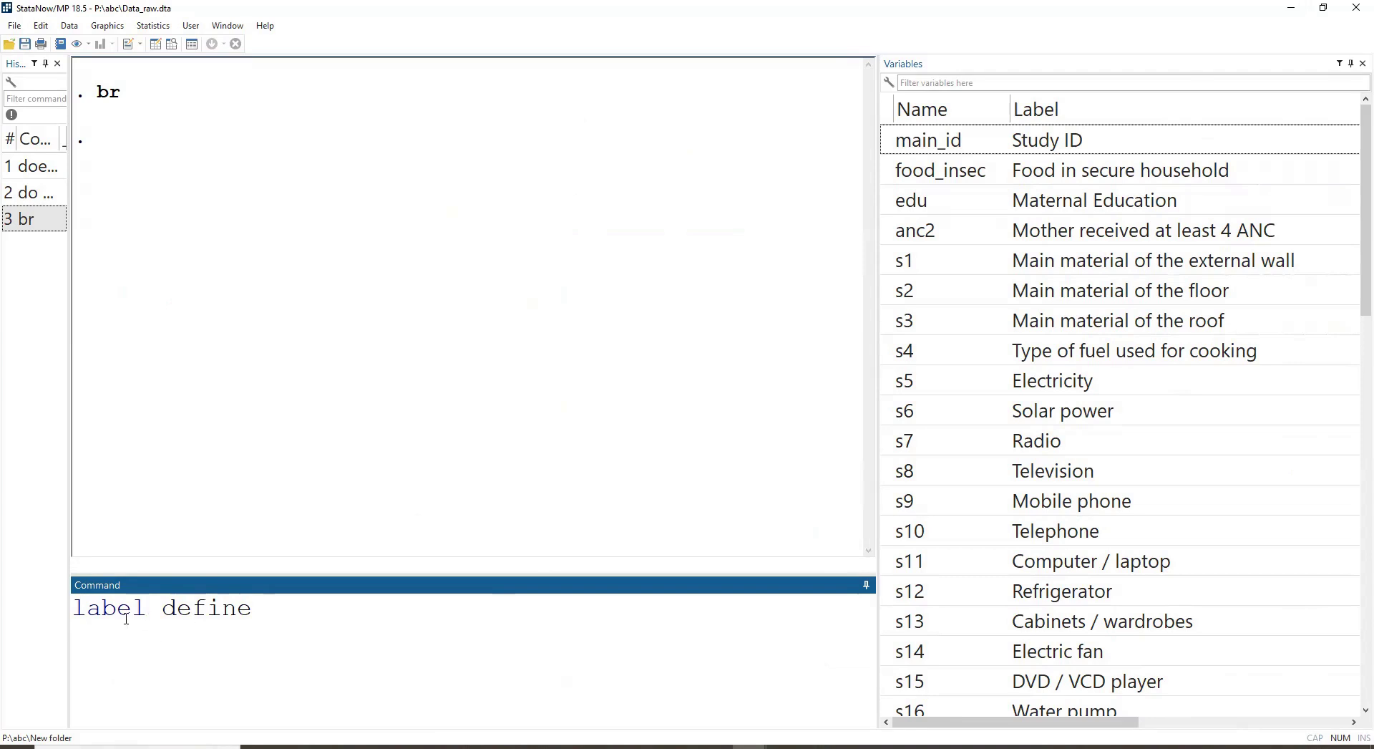
{"action": "left_click_drag", "start_coordinate": [102, 608], "coordinate": [286, 611]}
{"action": "left_click", "coordinate": [199, 639]}
{"action": "left_click", "coordinate": [292, 624]}
{"action": "left_click", "coordinate": [887, 166]}
{"action": "left_click", "coordinate": [521, 609]}
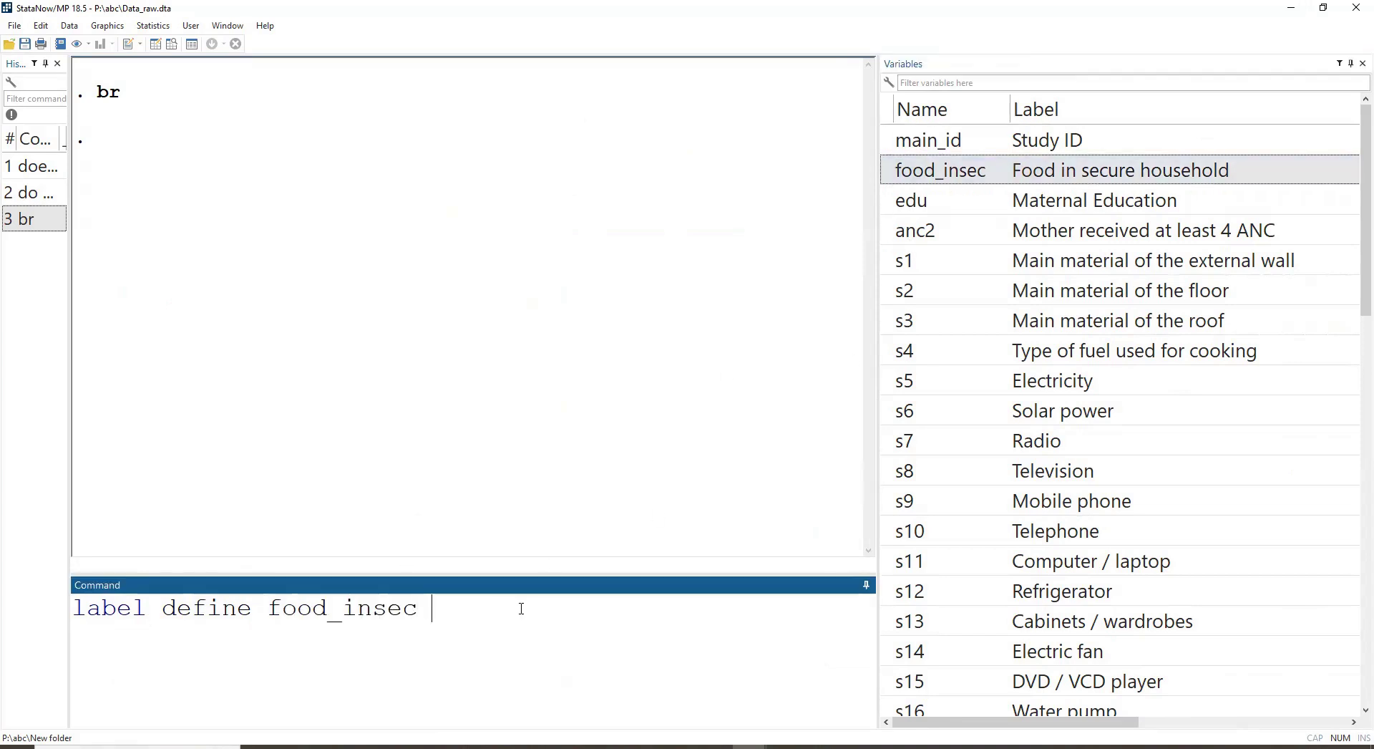
{"action": "type", "text": "0 \"\" 1 \"\", replace"}
{"action": "left_click_drag", "start_coordinate": [703, 608], "coordinate": [72, 609]}
{"action": "key", "text": "ctrl+x"}
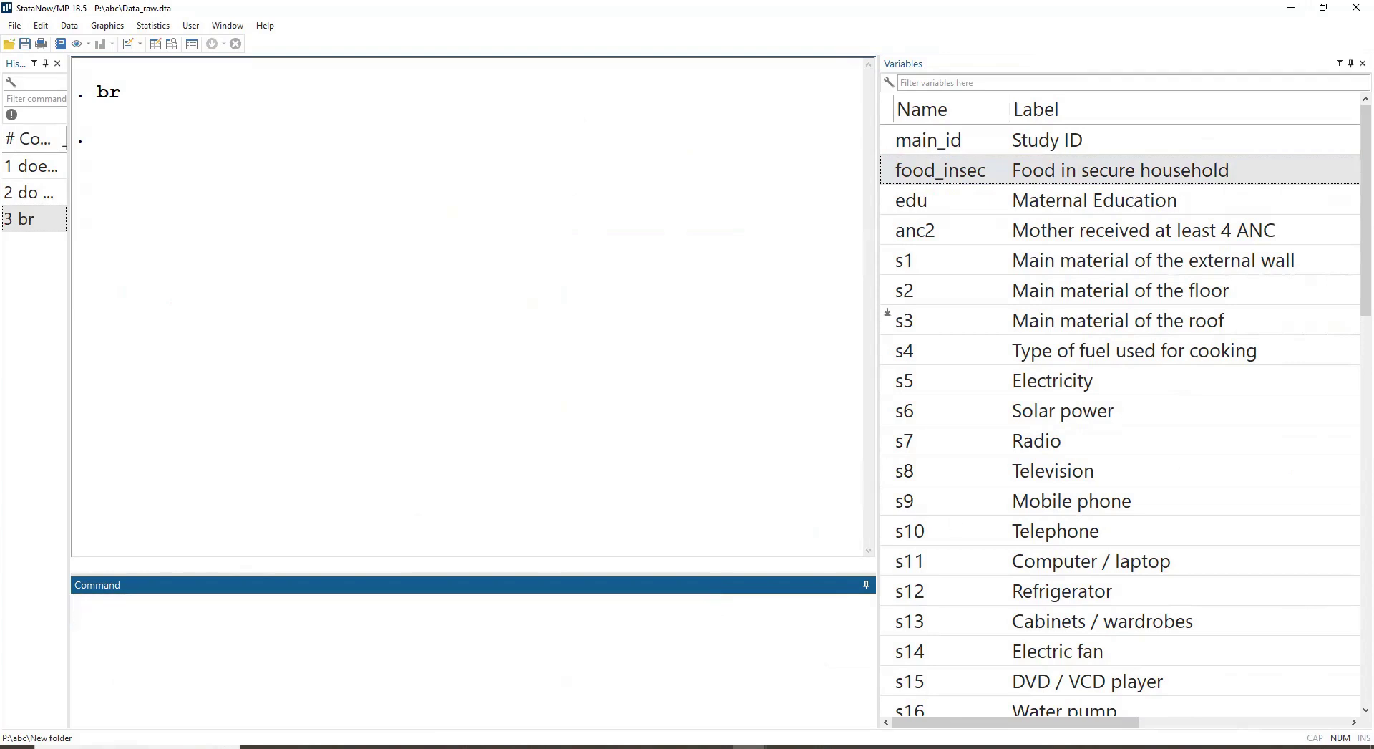
Step: Open the do-file DO_File_25Aug2025.do, add blank lines at its end, and paste the label define command on line 66
{"action": "key", "text": "ctrl+9"}
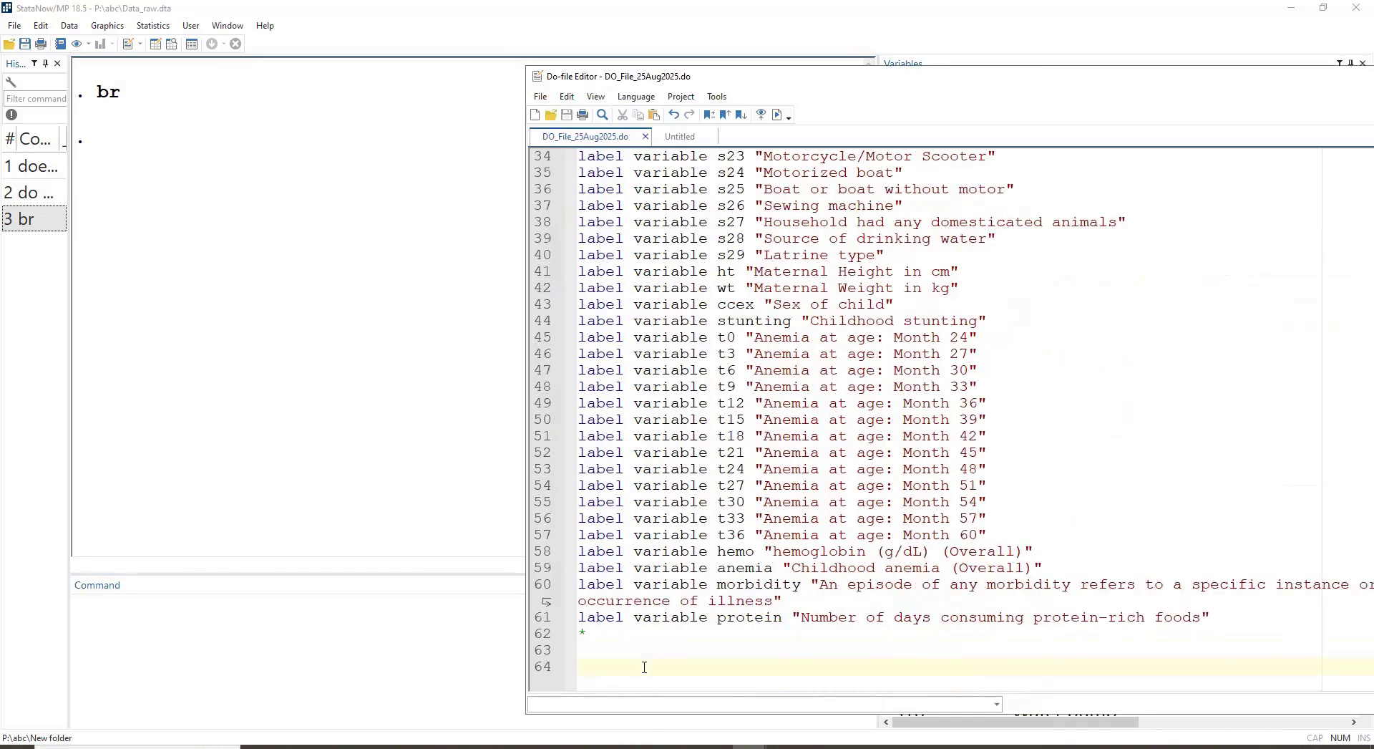
{"action": "key", "text": "Return"}
{"action": "key", "text": "Return"}
{"action": "key", "text": "Return"}
{"action": "key", "text": "Return"}
{"action": "key", "text": "Return"}
{"action": "key", "text": "Return"}
{"action": "key", "text": "Return"}
{"action": "key", "text": "Return"}
{"action": "key", "text": "Return"}
{"action": "key", "text": "Return"}
{"action": "key", "text": "Return"}
{"action": "key", "text": "Return"}
{"action": "key", "text": "Return"}
{"action": "key", "text": "Return"}
{"action": "key", "text": "Return"}
{"action": "key", "text": "Return"}
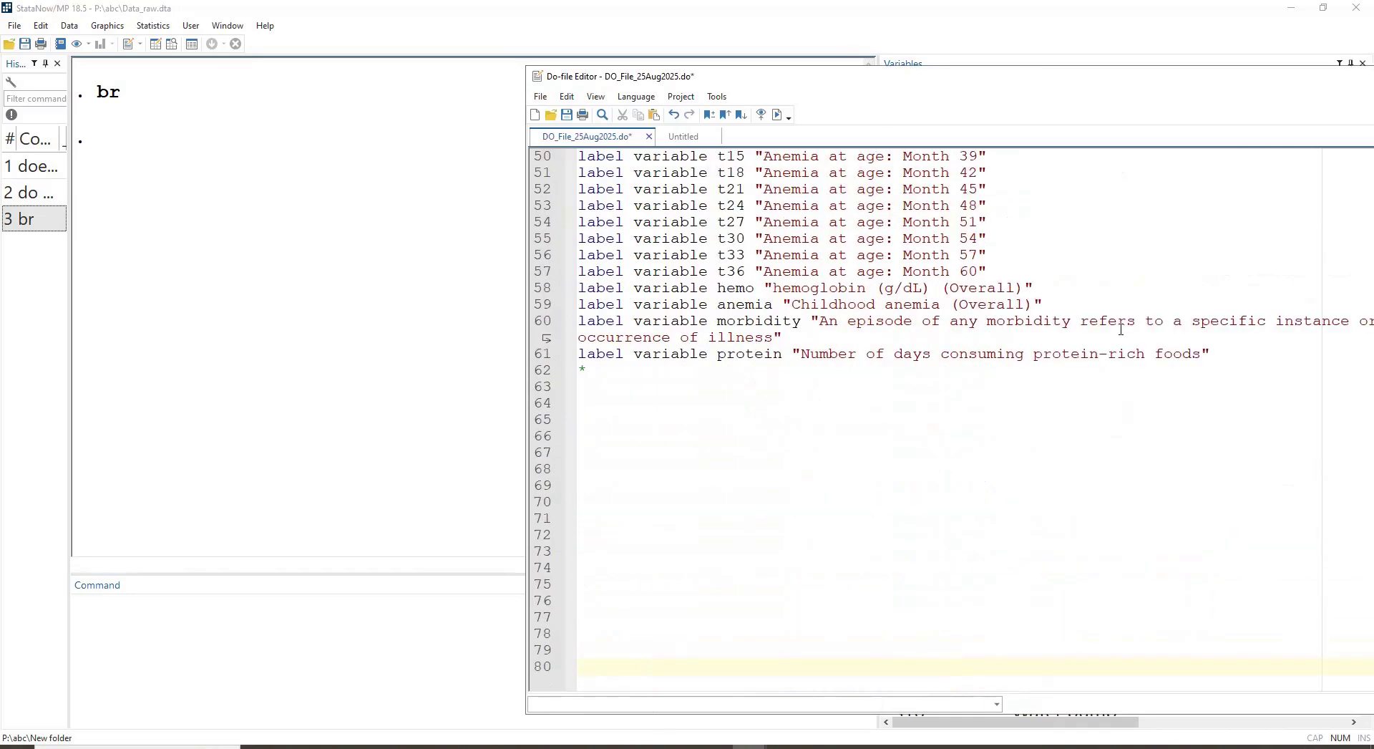
{"action": "key", "text": "ctrl+v"}
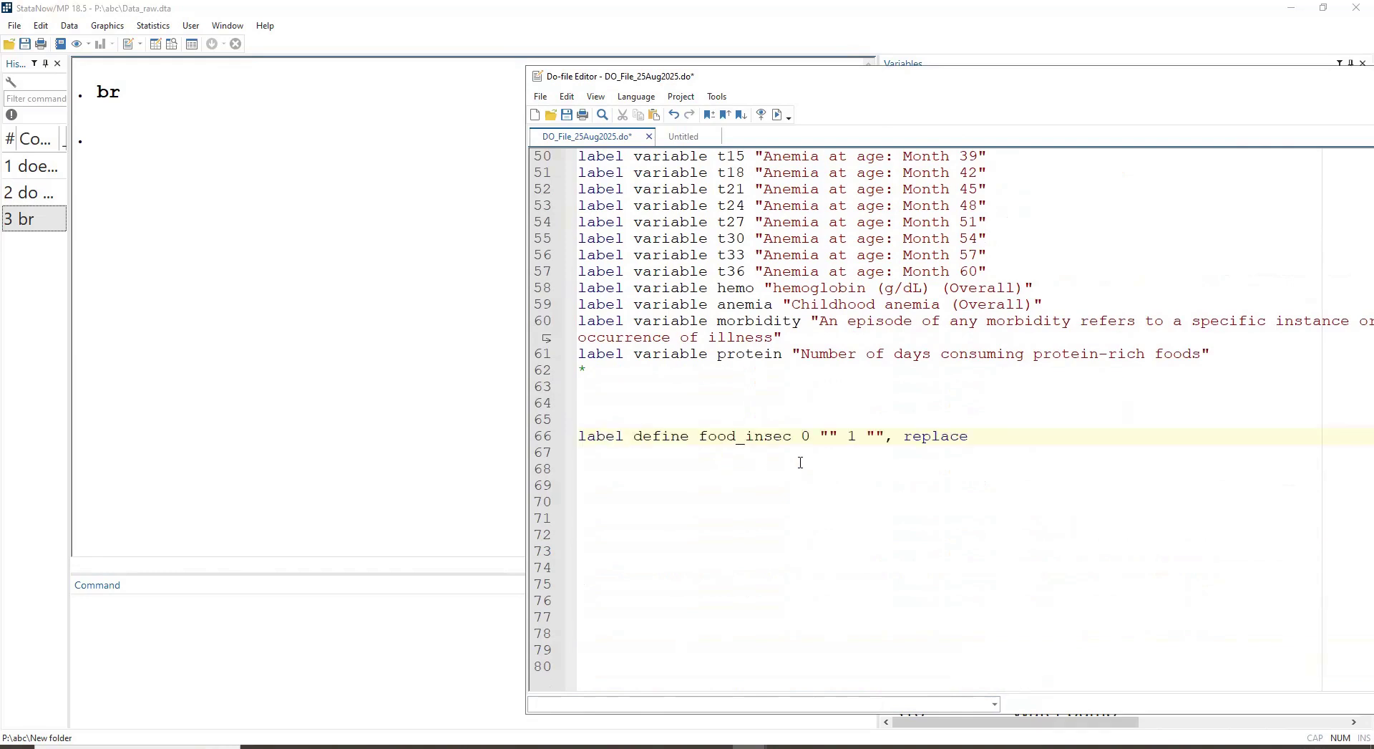
Step: Fill in the food_insec value labels as "Secure" for 0 and "Insecure" for 1 in the label define line
{"action": "left_click", "coordinate": [833, 436]}
{"action": "type", "text": "Secure"}
{"action": "key", "text": "ctrl+shift+Left"}
{"action": "left_click", "coordinate": [494, 747]}
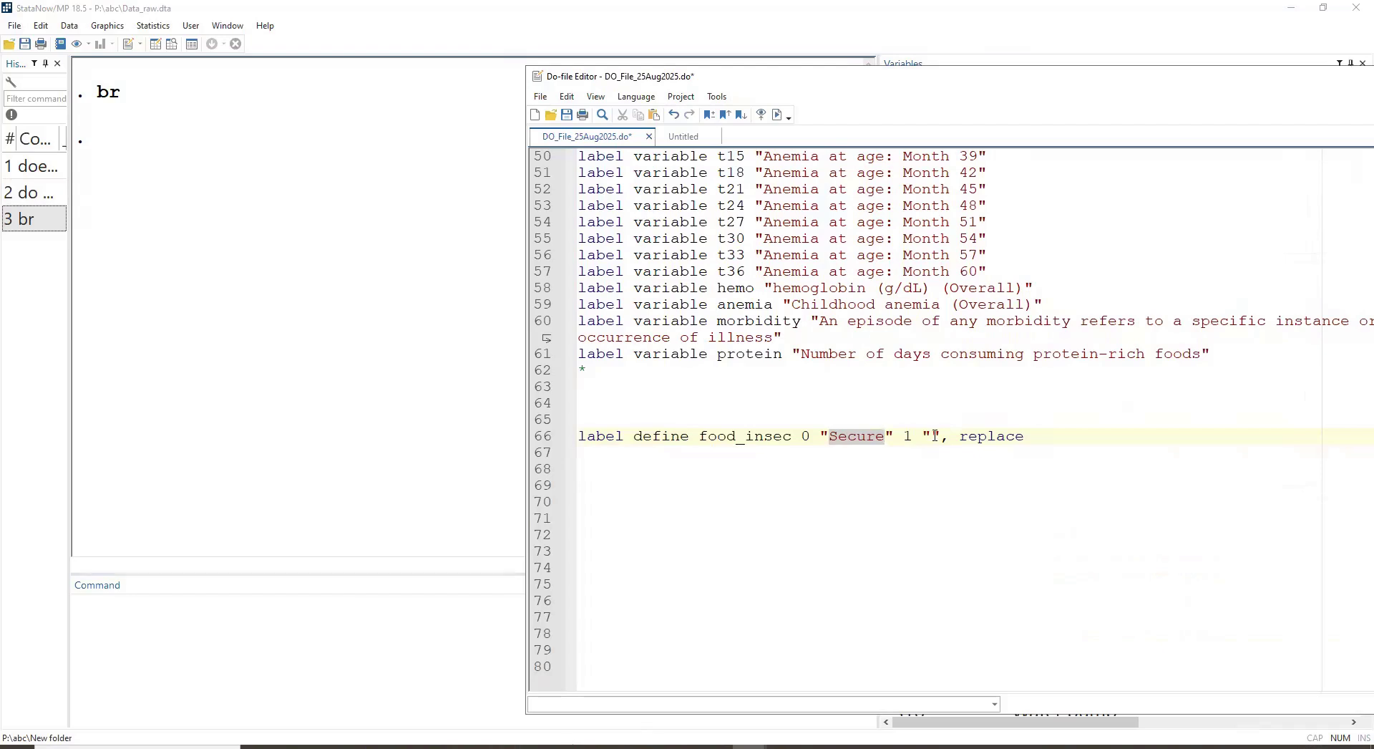
{"action": "left_click", "coordinate": [935, 436]}
{"action": "type", "text": "In"}
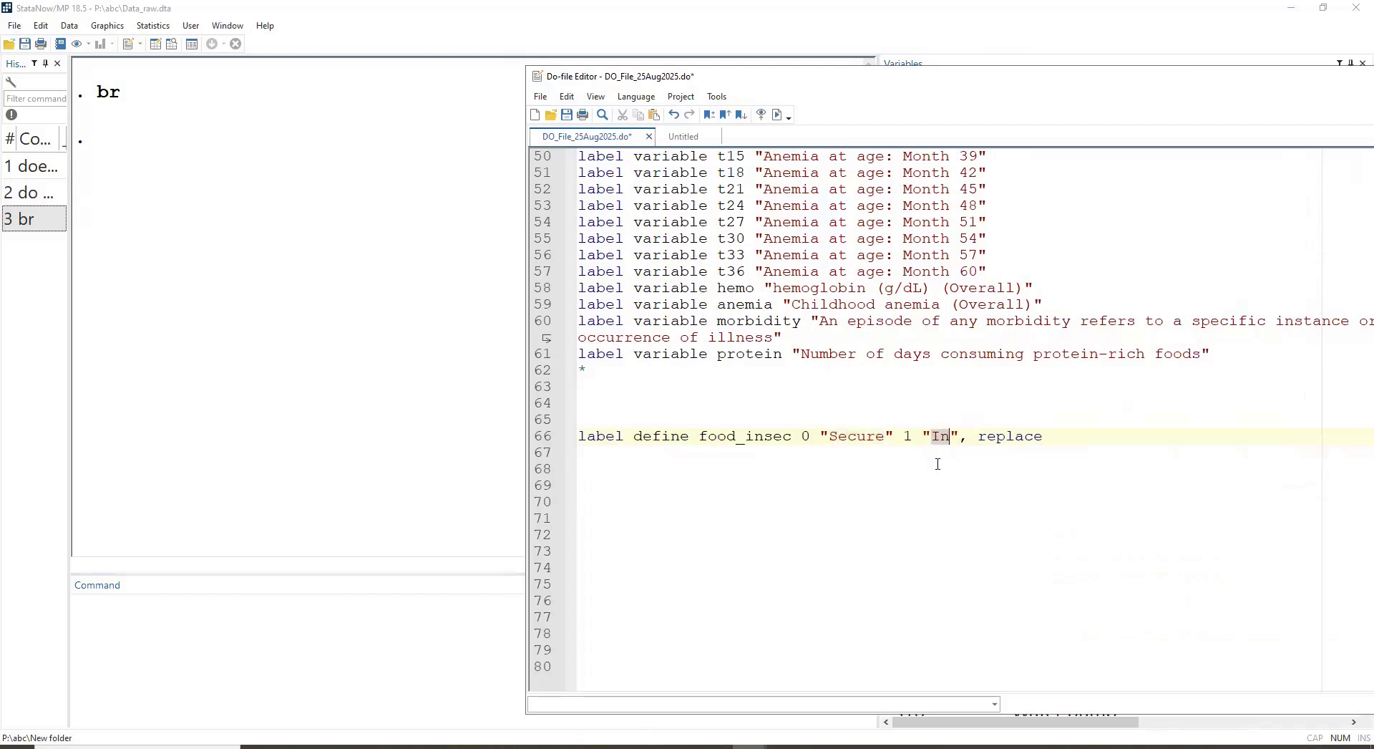
{"action": "type", "text": "secure"}
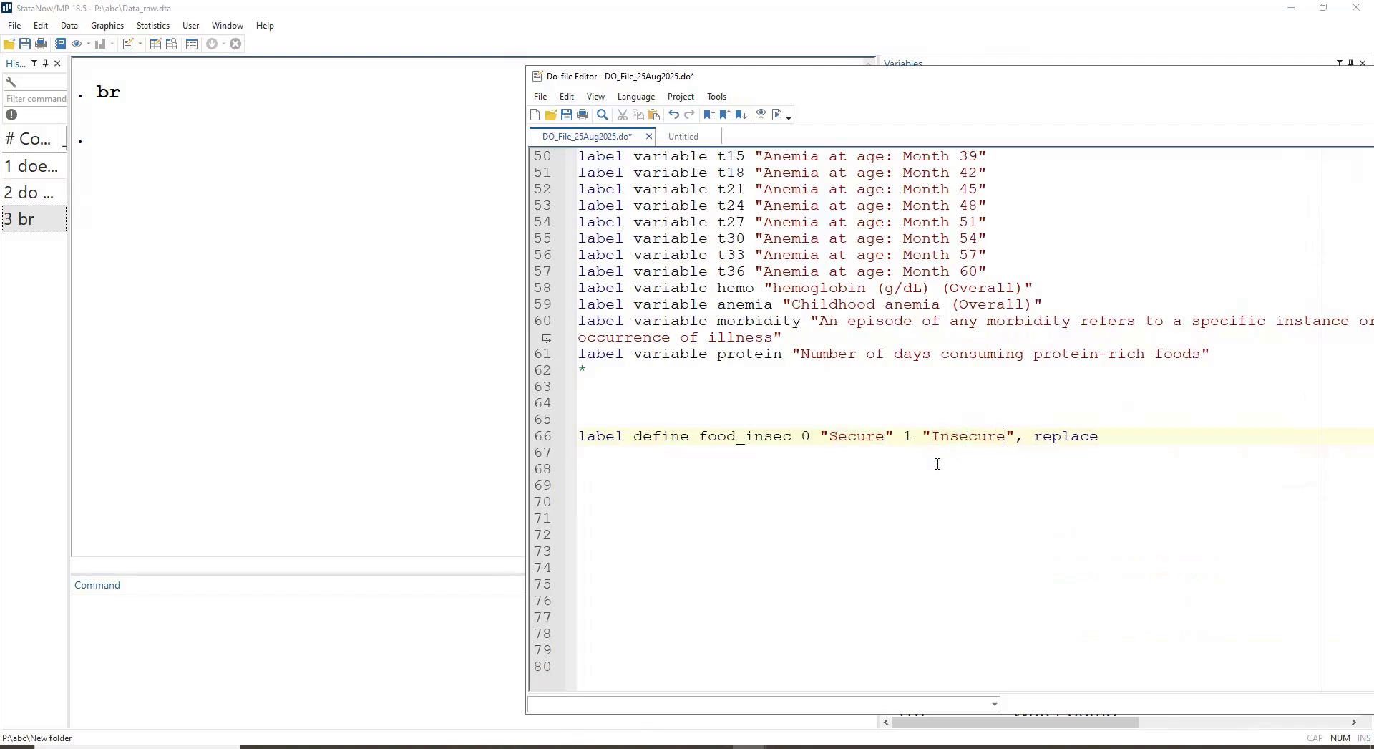
{"action": "left_click", "coordinate": [786, 550]}
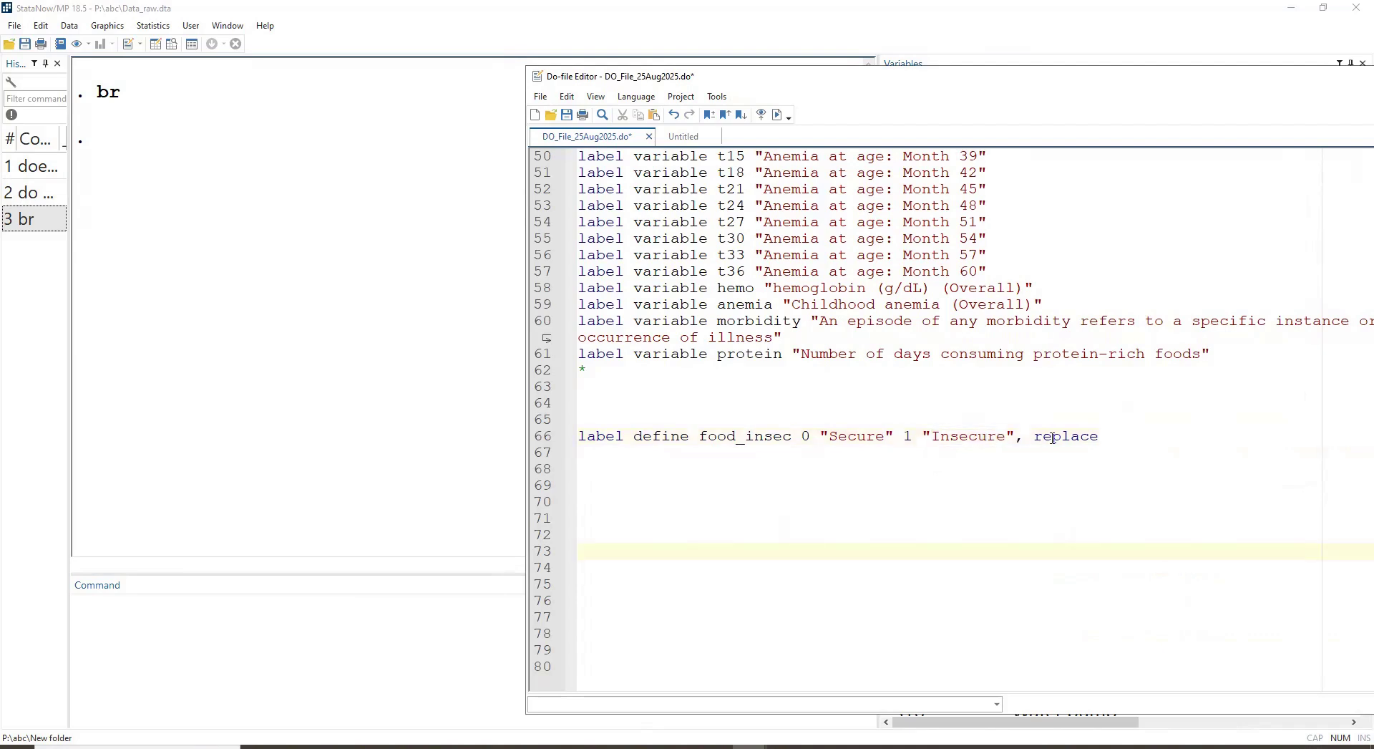
{"action": "triple_click", "coordinate": [667, 428]}
{"action": "left_click", "coordinate": [672, 486]}
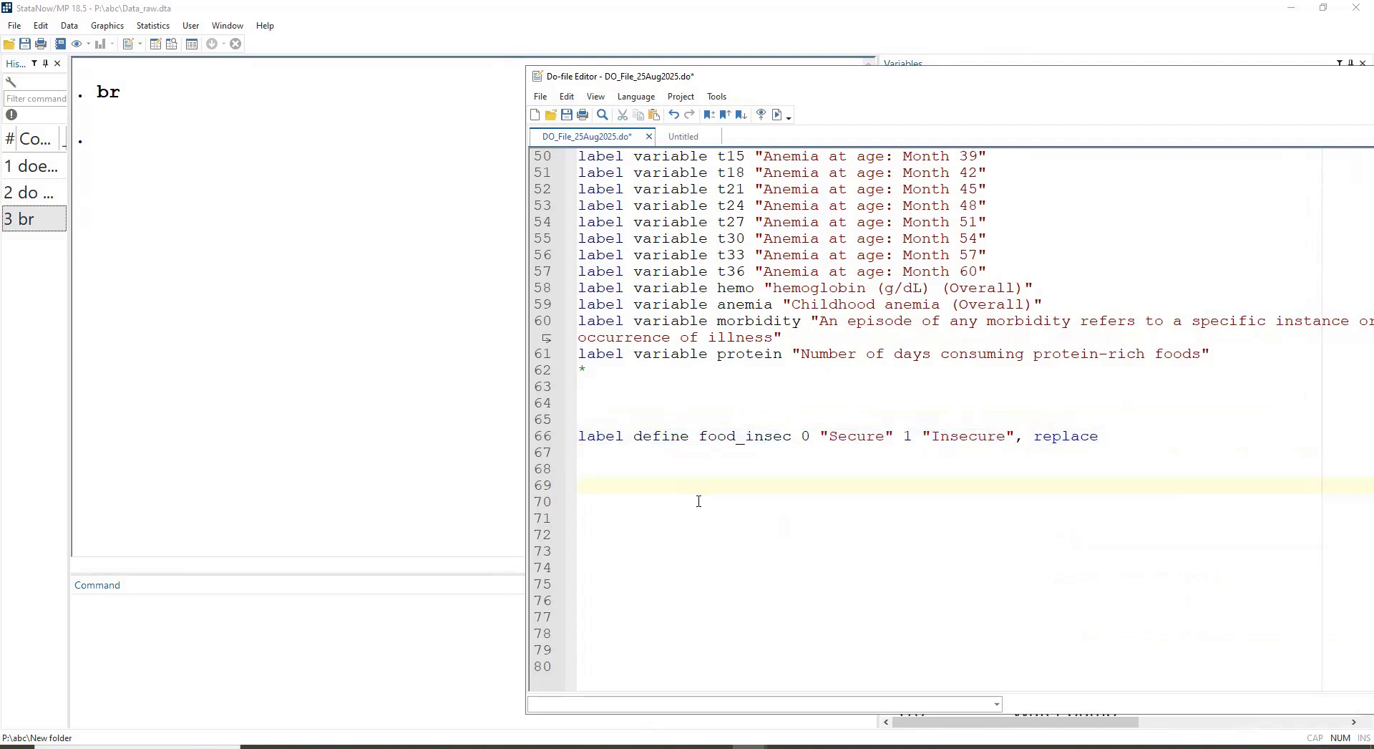
Step: Add the line label value food_insec food_insec directly below the label define command
{"action": "scroll", "coordinate": [698, 501], "scroll_direction": "up", "scroll_amount": 2}
{"action": "key", "text": "Return"}
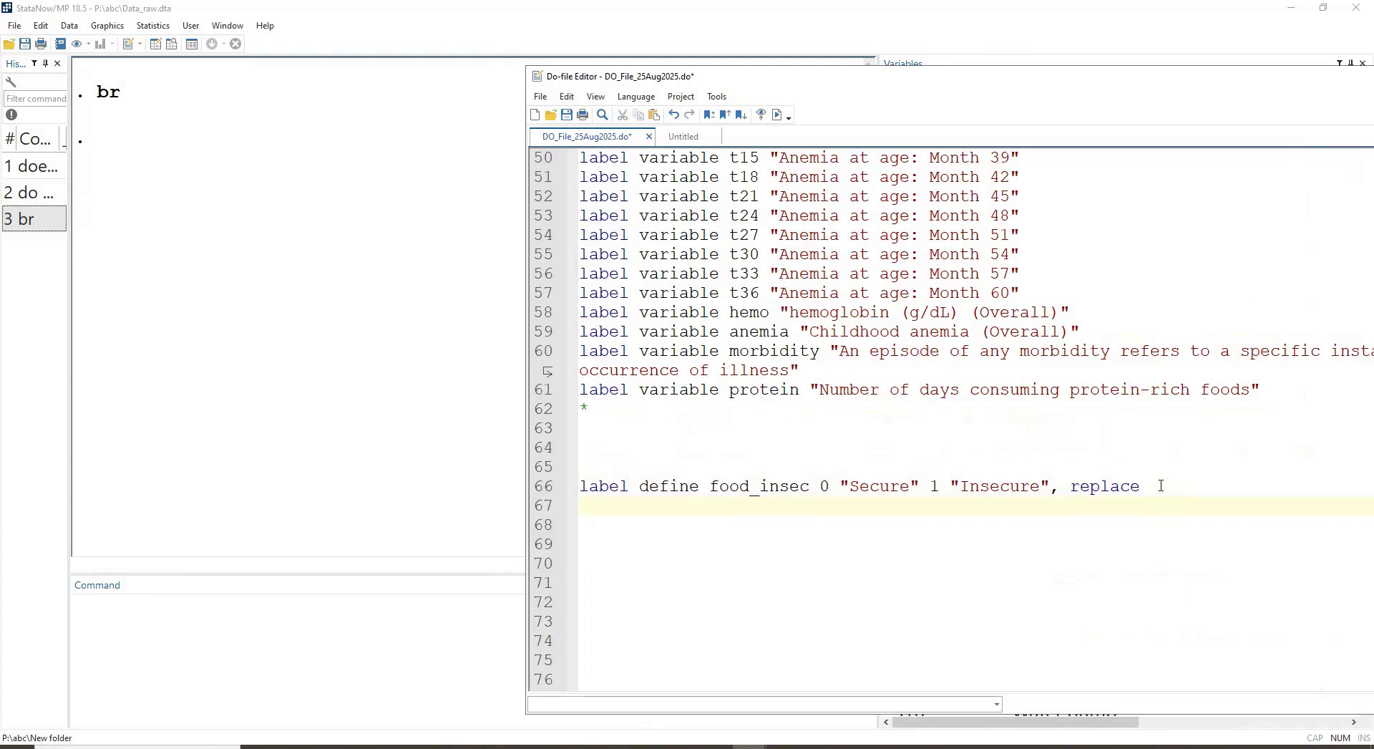
{"action": "type", "text": "val"}
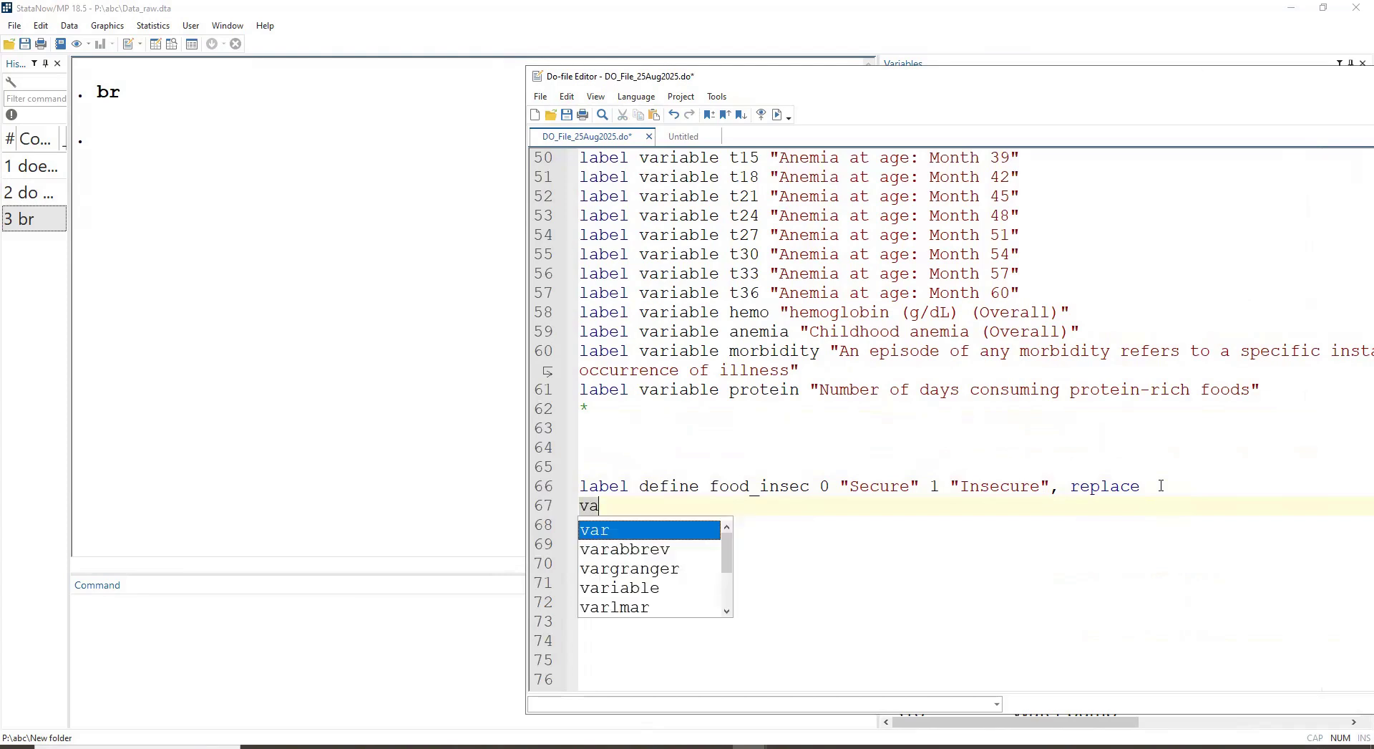
{"action": "key", "text": "BackSpace"}
{"action": "key", "text": "BackSpace"}
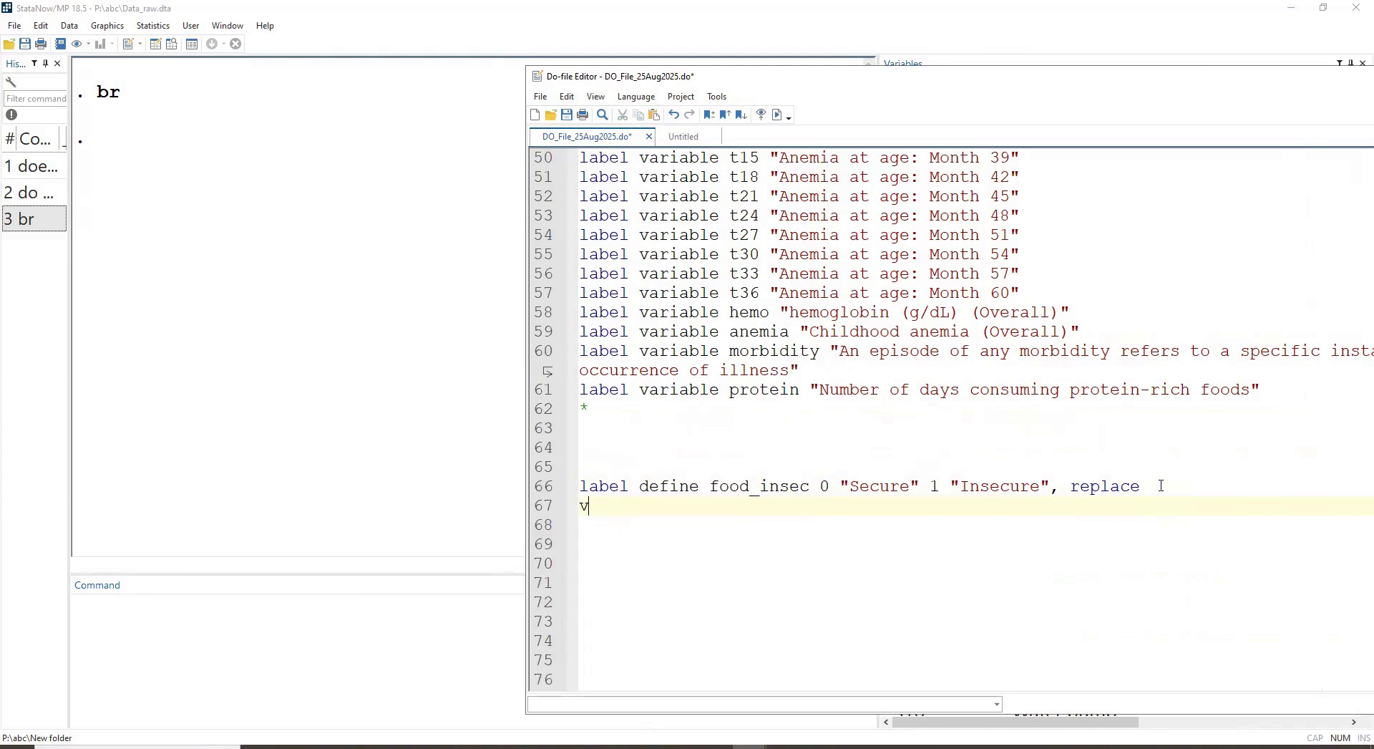
{"action": "type", "text": "label "}
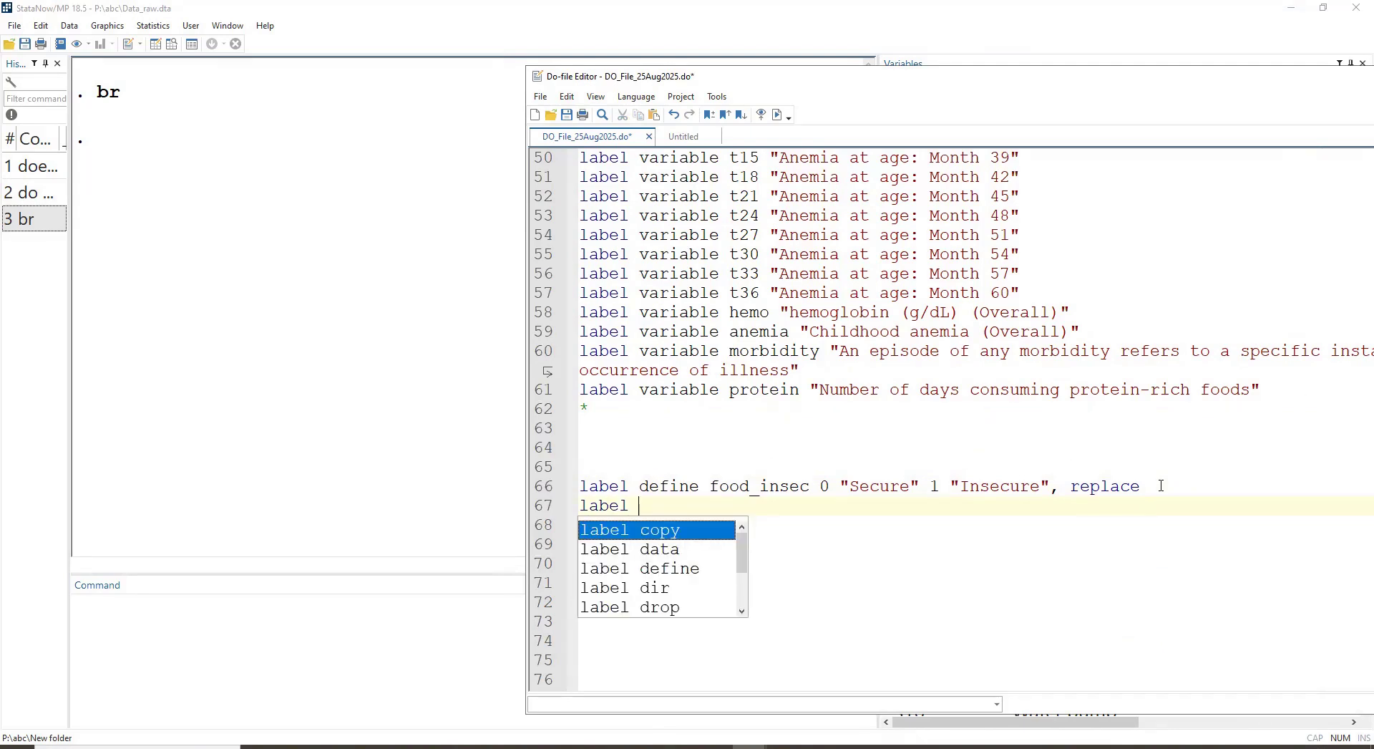
{"action": "type", "text": "value"}
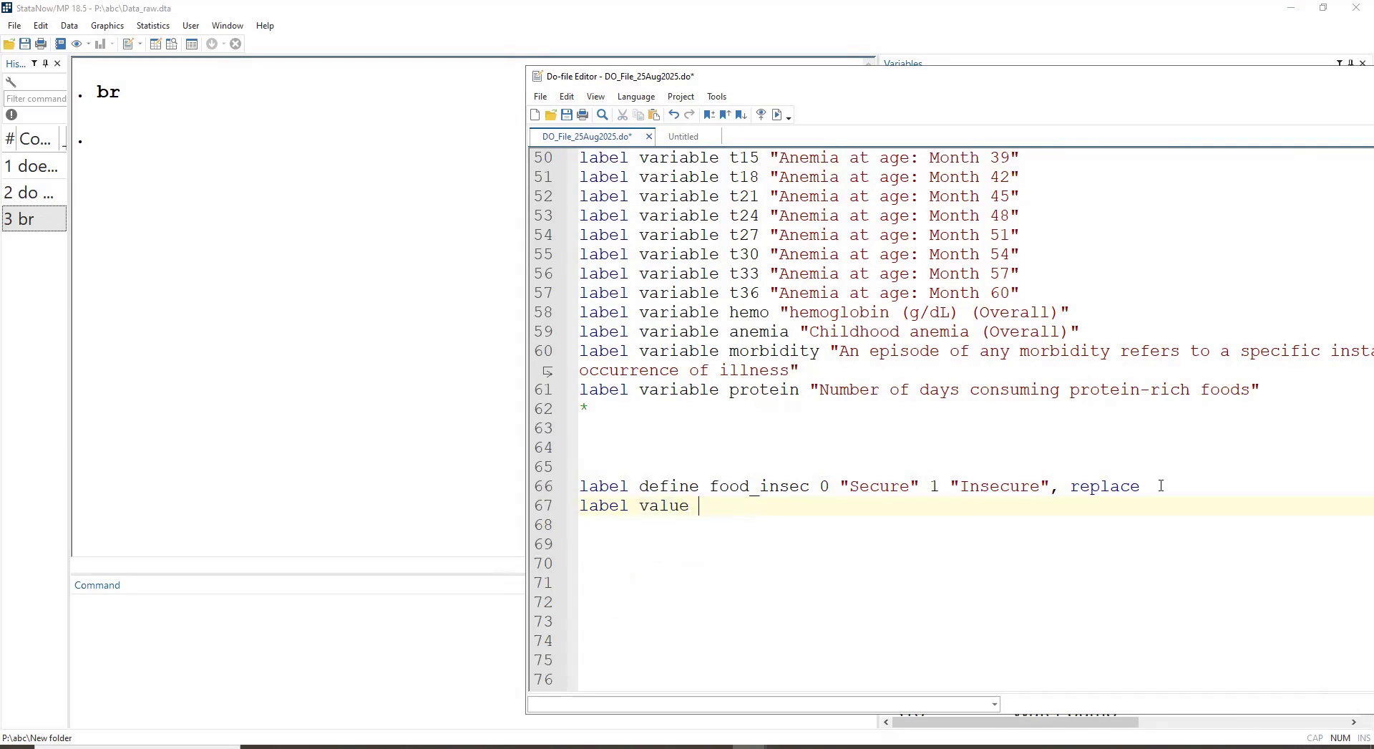
{"action": "double_click", "coordinate": [732, 490]}
{"action": "key", "text": "ctrl+c"}
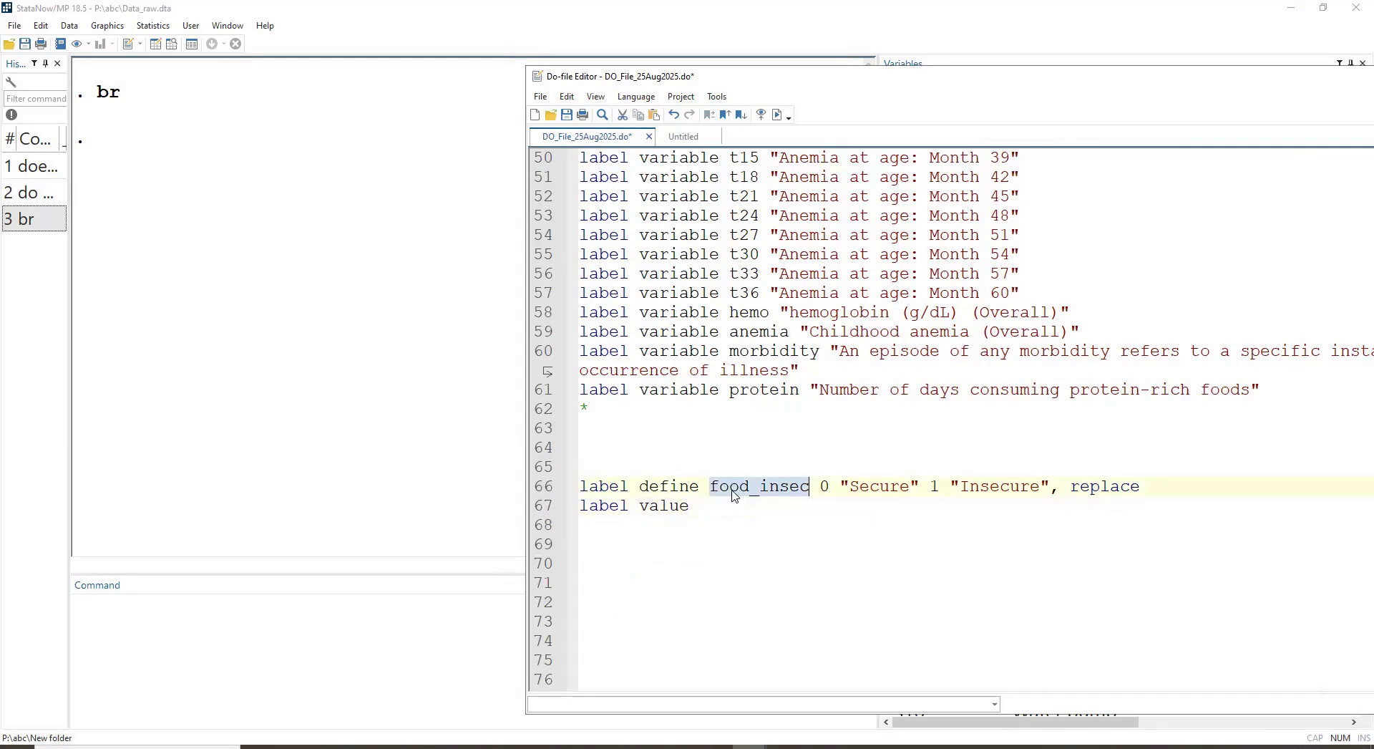
{"action": "left_click", "coordinate": [718, 512]}
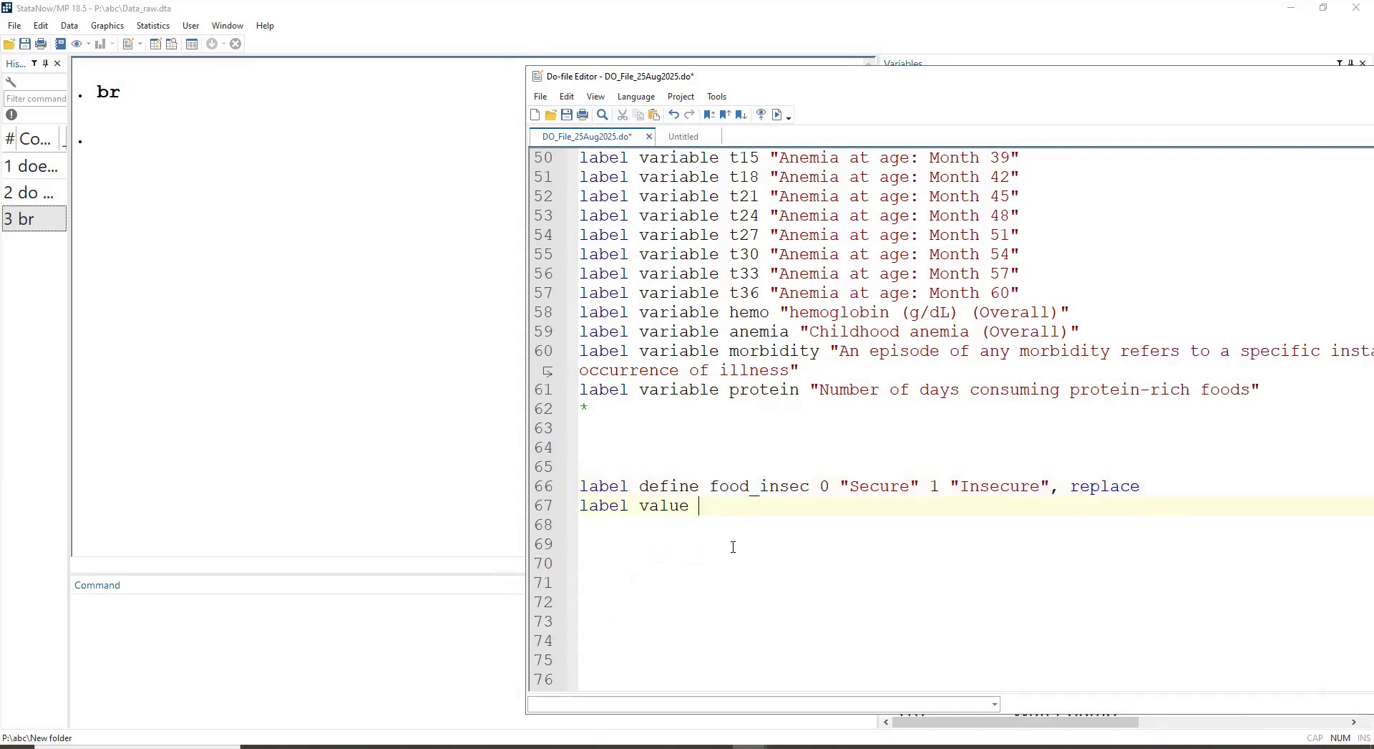
{"action": "key", "text": "ctrl+v"}
{"action": "key", "text": "ctrl+v"}
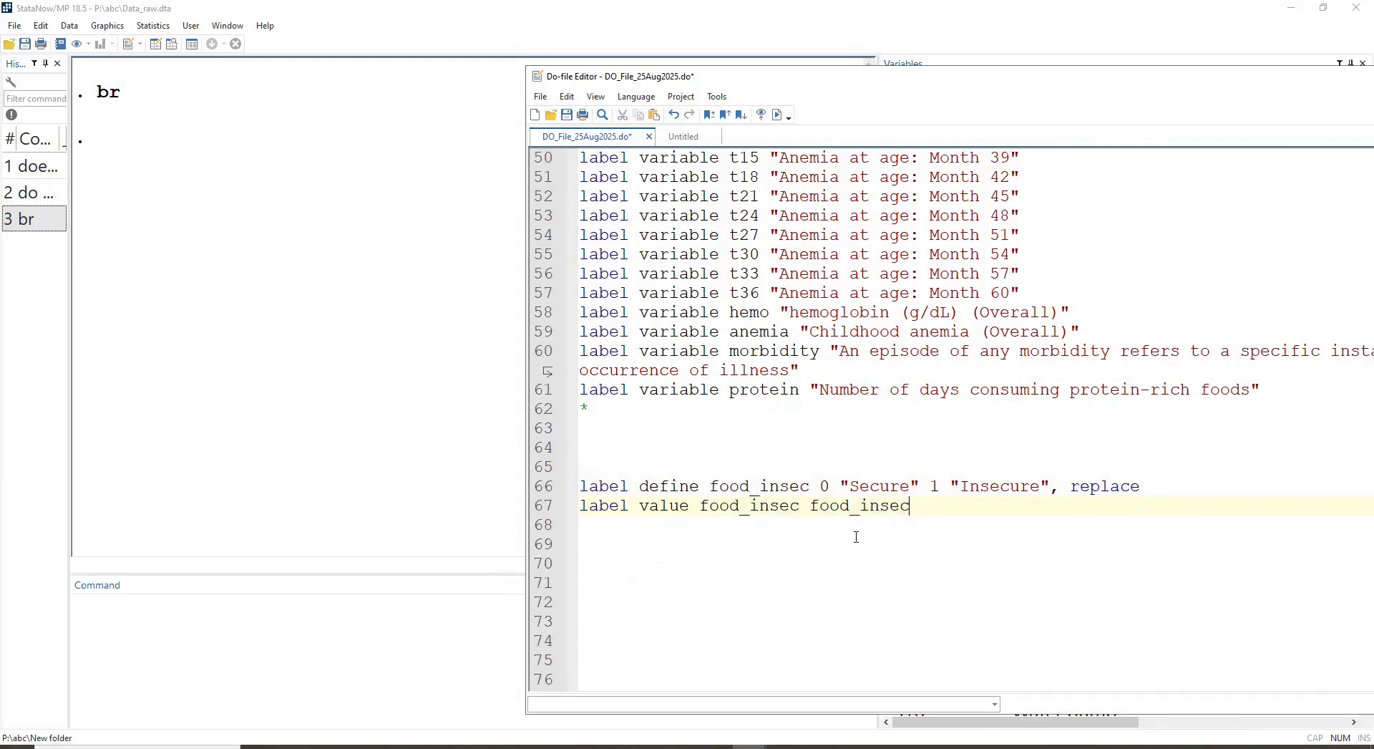
Step: Review the variable and label names in the label value line, select both food_insec label commands, and bring up the data browser
{"action": "double_click", "coordinate": [731, 507]}
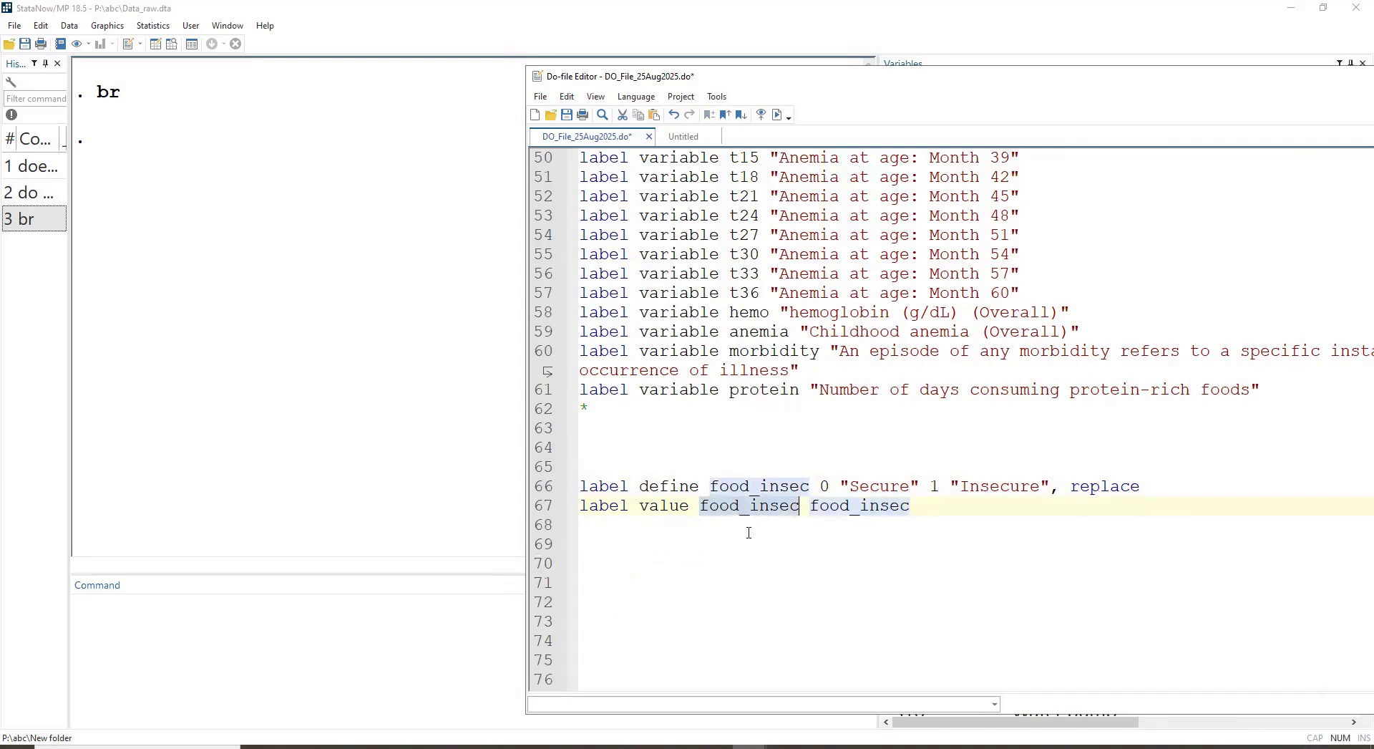
{"action": "left_click", "coordinate": [751, 540]}
{"action": "double_click", "coordinate": [838, 507]}
{"action": "left_click_drag", "start_coordinate": [654, 447], "coordinate": [698, 565]}
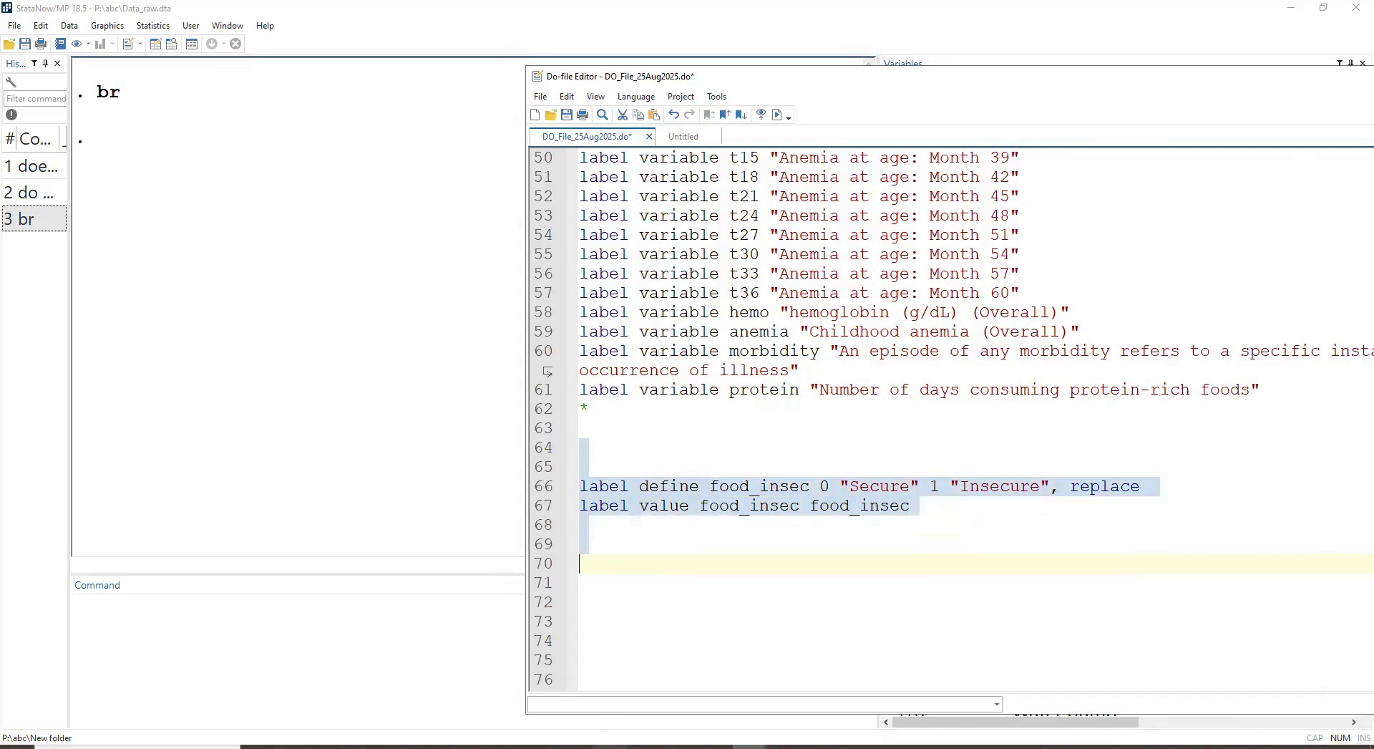
{"action": "mouse_move", "coordinate": [748, 747]}
{"action": "left_click", "coordinate": [1167, 687]}
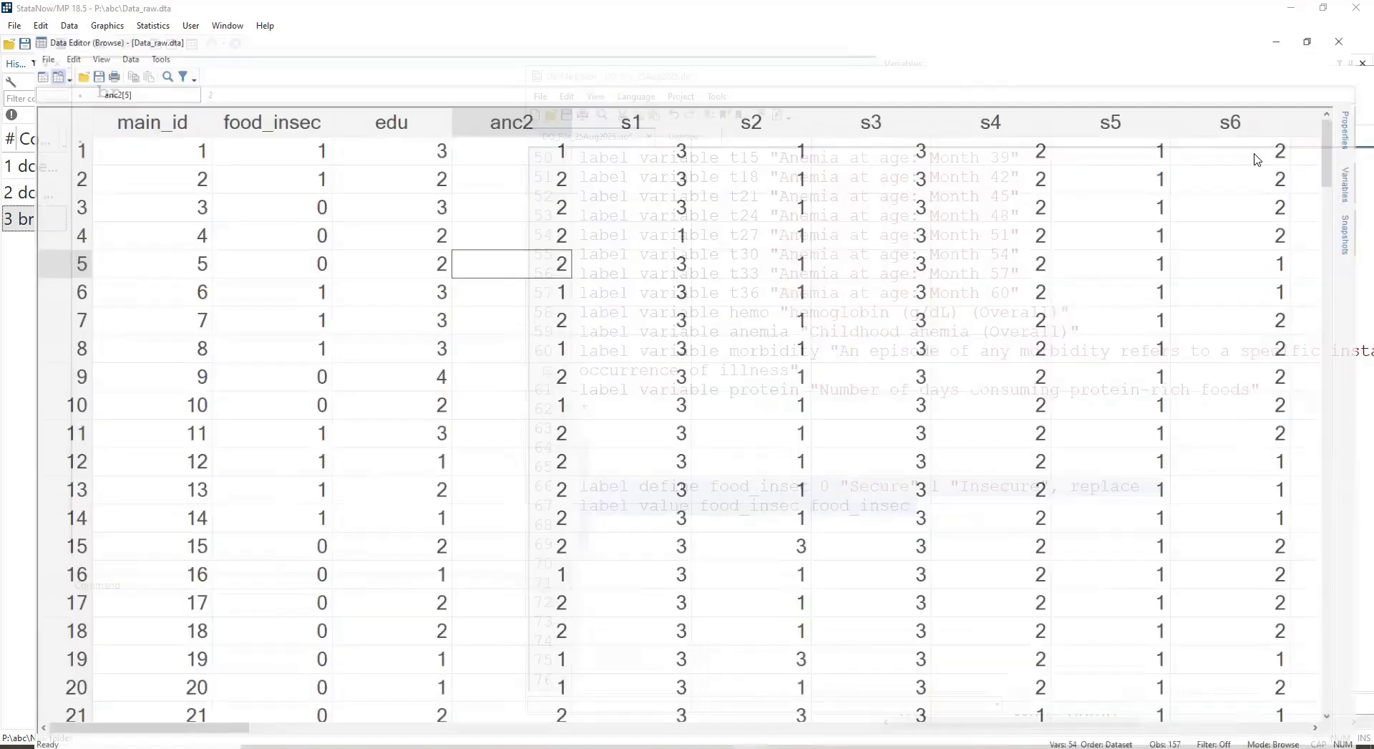
Step: Close-fit the workspace by shrinking the data browser to a smaller window and placing it beside the do-file editor, with both visible
{"action": "left_click", "coordinate": [1323, 9]}
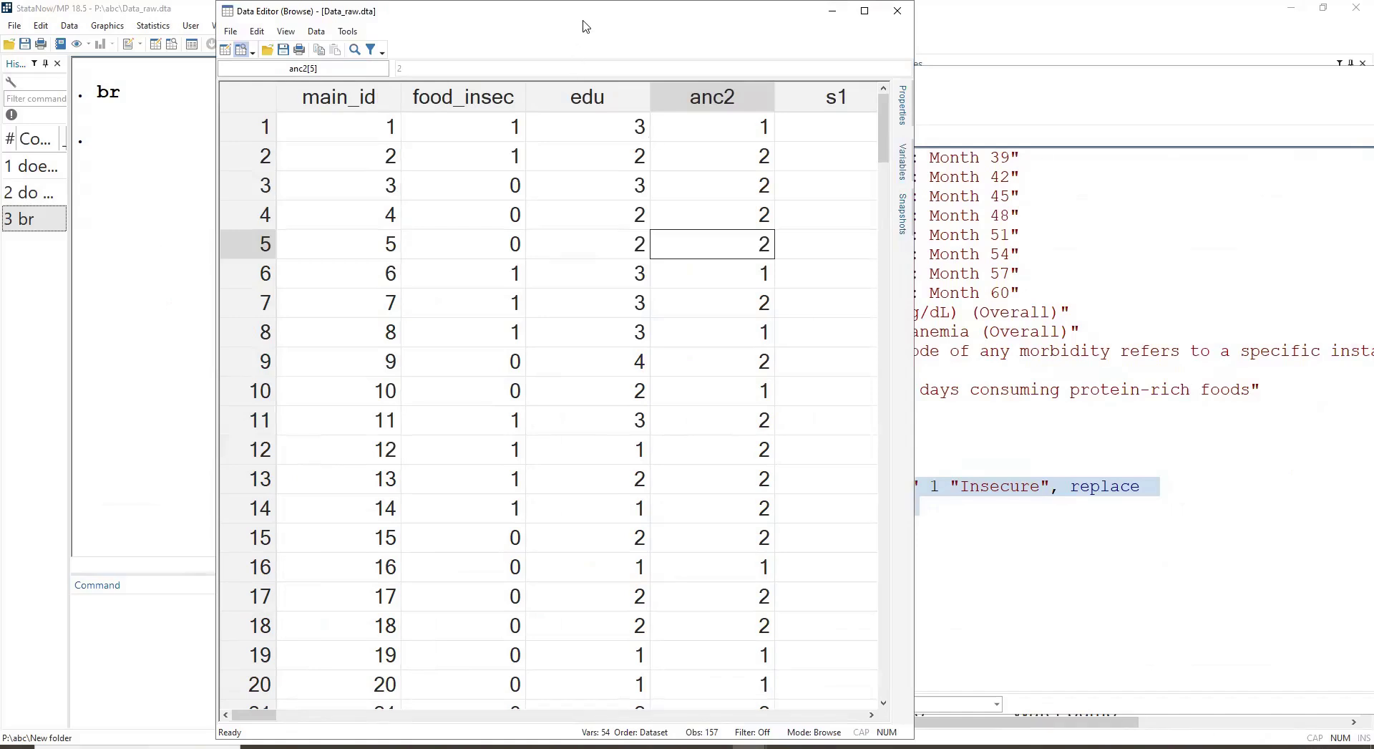
{"action": "left_click_drag", "start_coordinate": [585, 26], "coordinate": [371, 27]}
{"action": "left_click", "coordinate": [856, 49]}
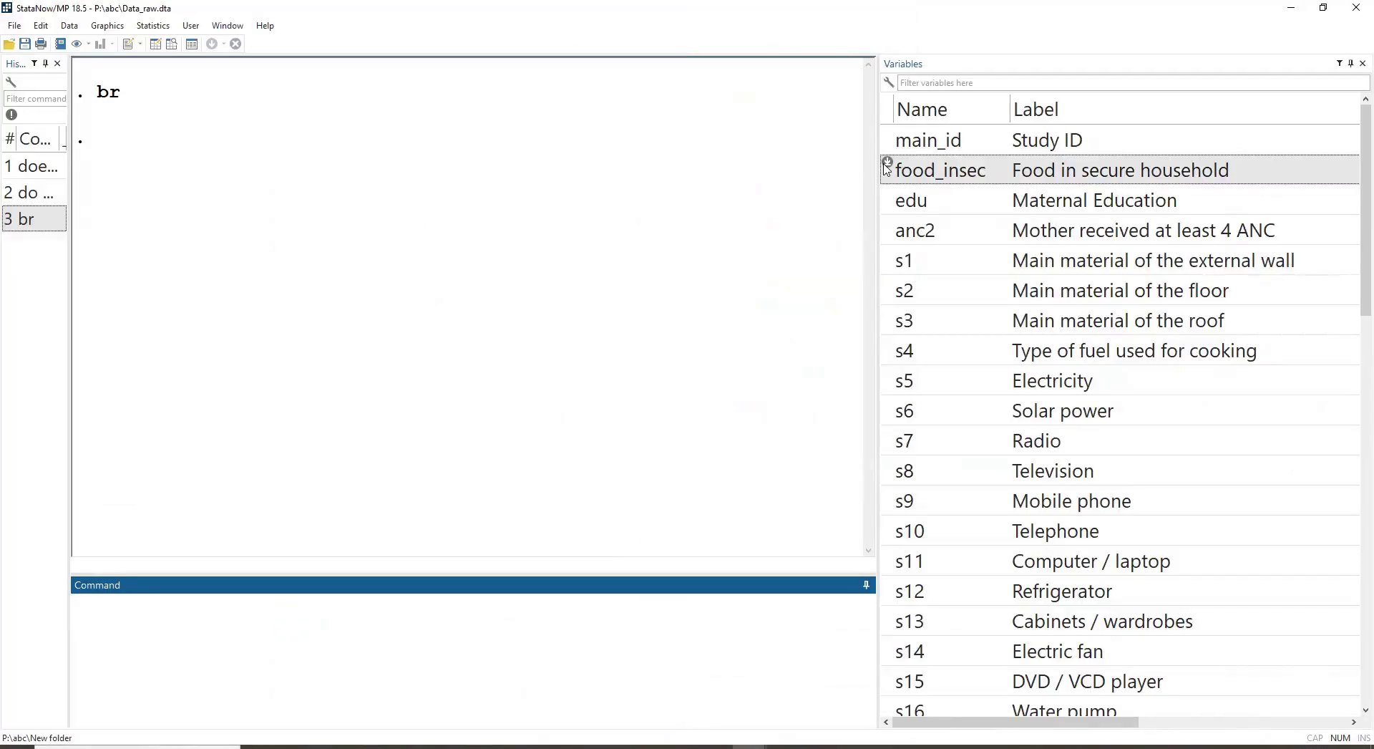
{"action": "left_click", "coordinate": [749, 747]}
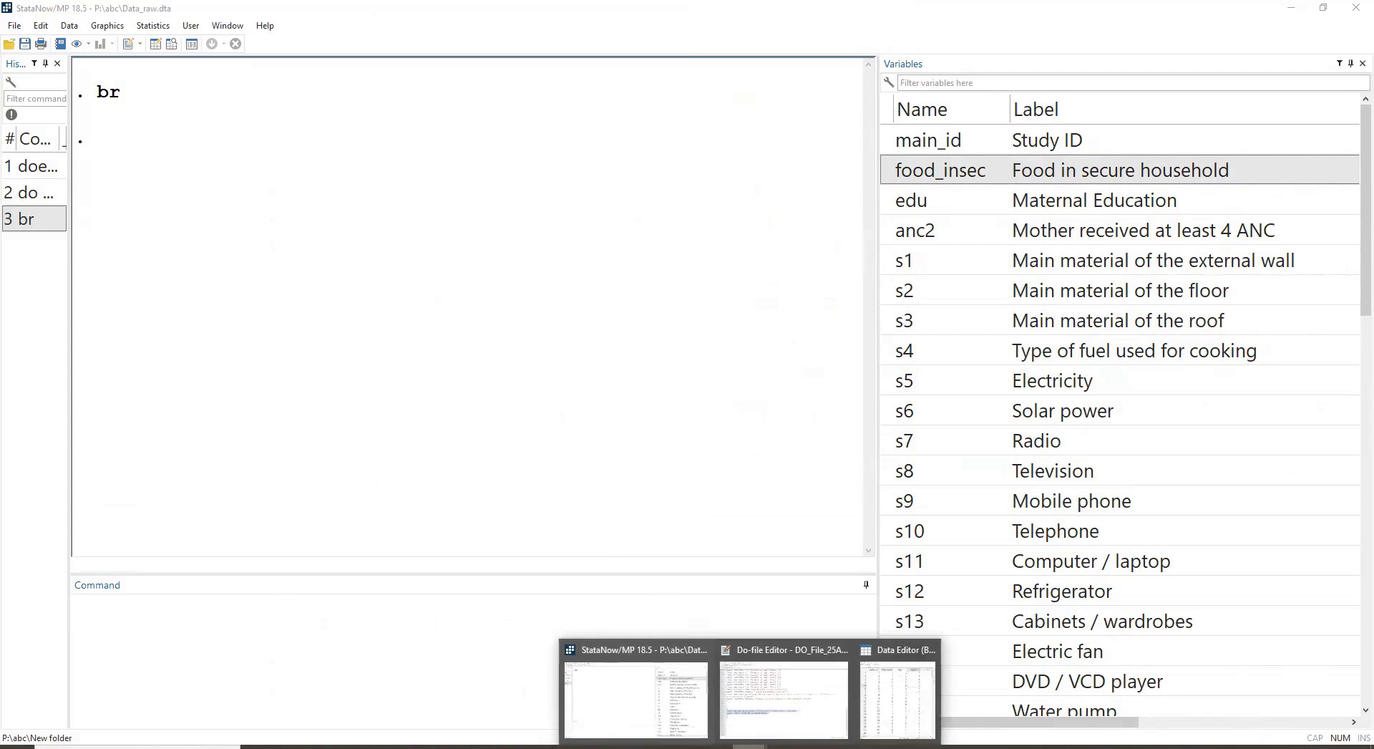
{"action": "left_click", "coordinate": [913, 697]}
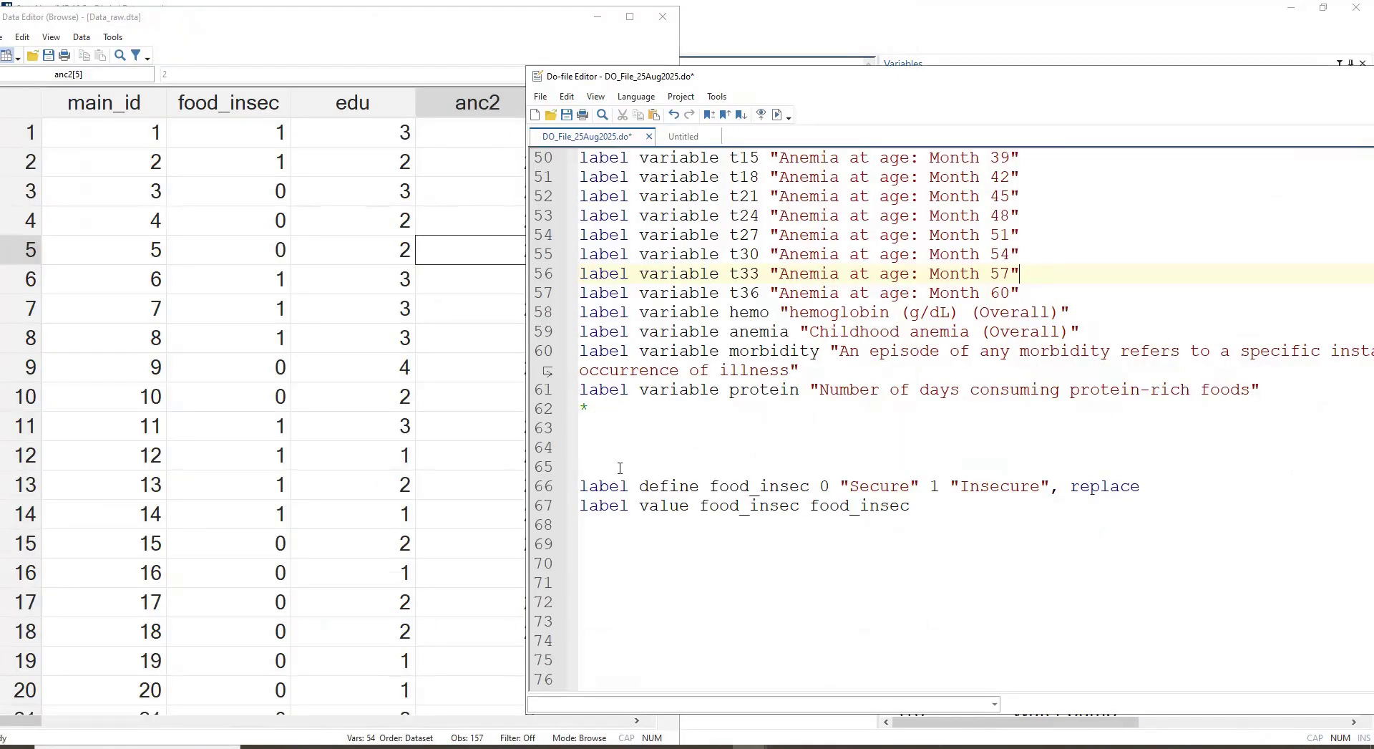
Step: Run the label define and label value lines for food_insec, and inspect food_insec in rows 1 and 3 of the data browser
{"action": "left_click_drag", "start_coordinate": [614, 440], "coordinate": [631, 539]}
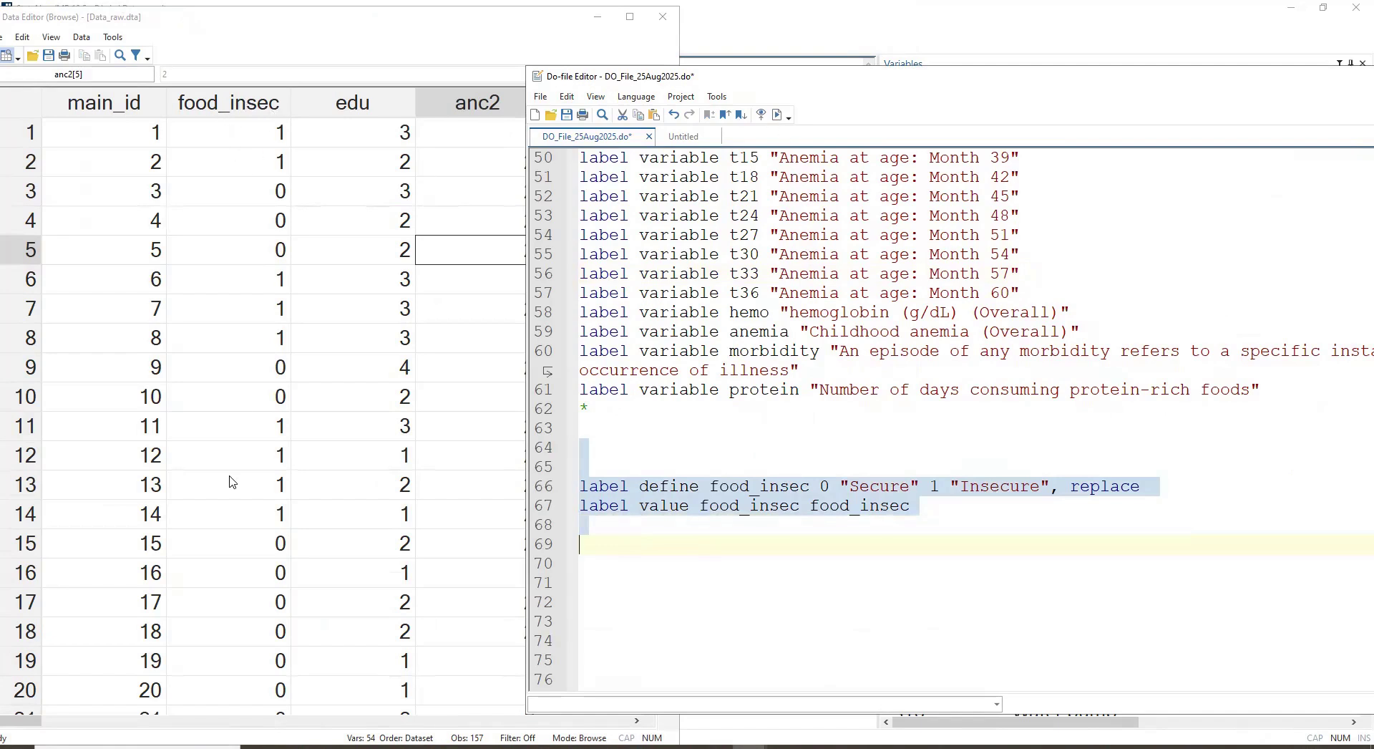
{"action": "left_click", "coordinate": [777, 115]}
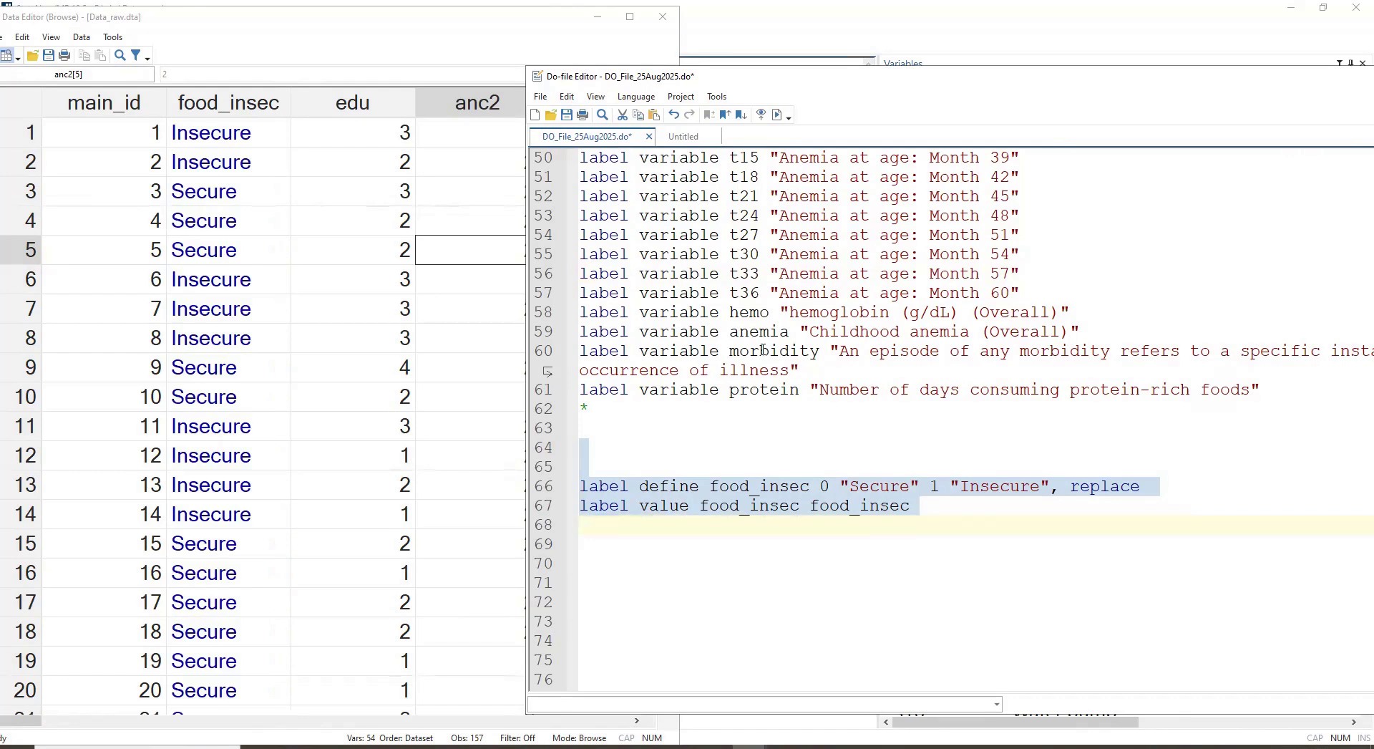
{"action": "left_click", "coordinate": [236, 138]}
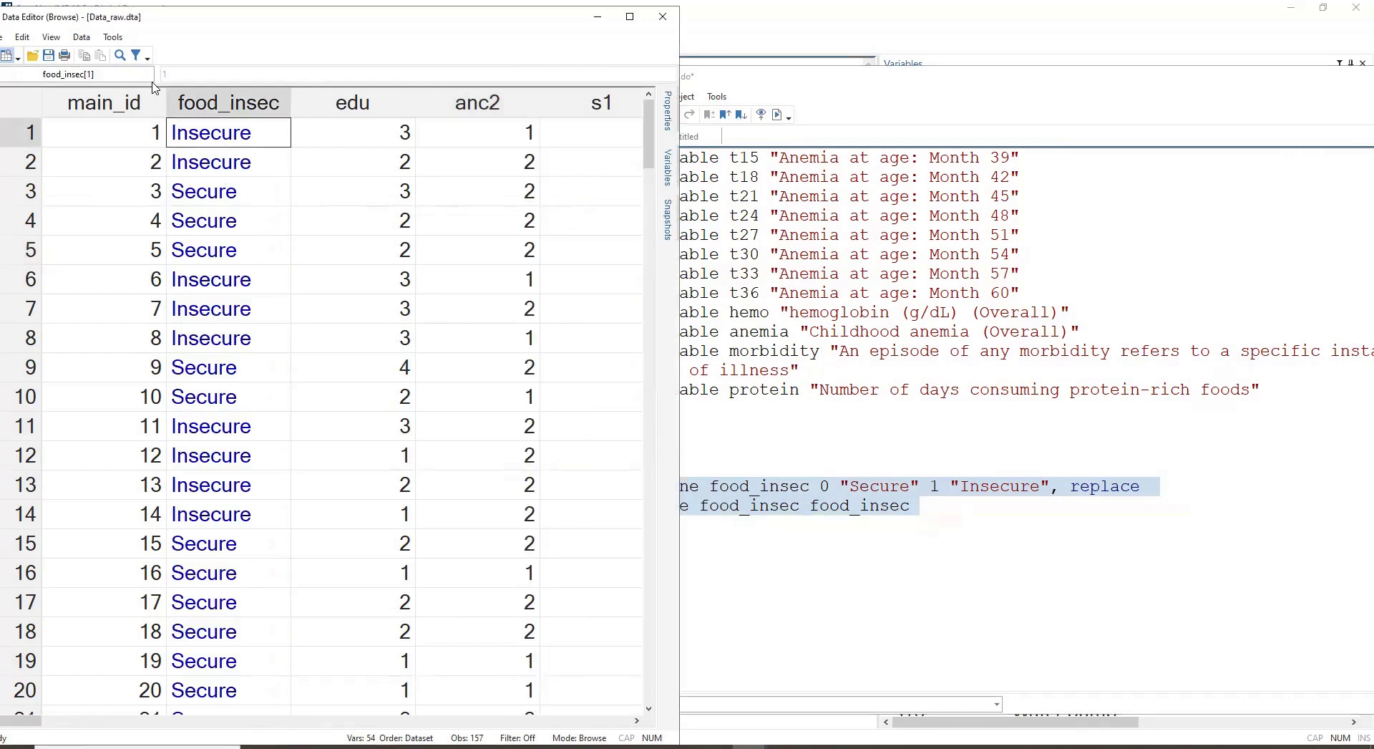
{"action": "left_click", "coordinate": [212, 200]}
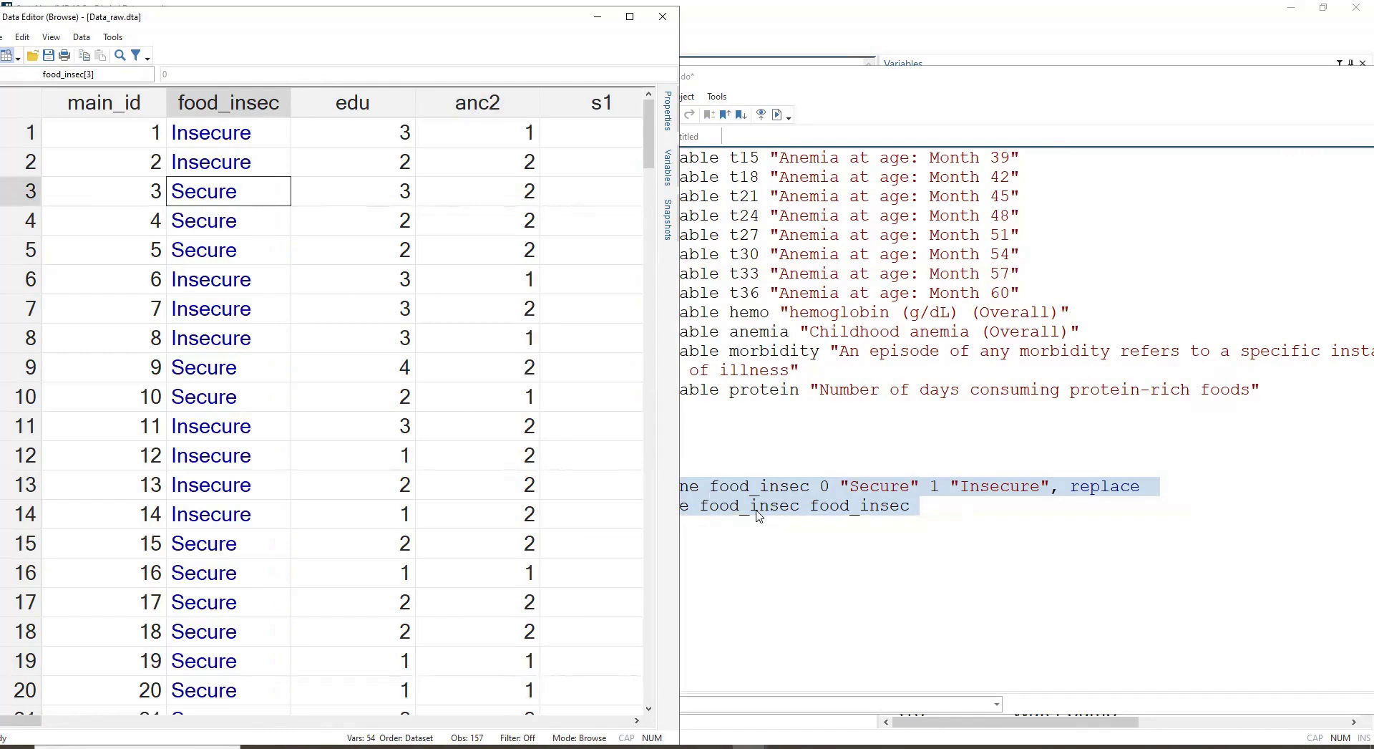
{"action": "left_click", "coordinate": [771, 544]}
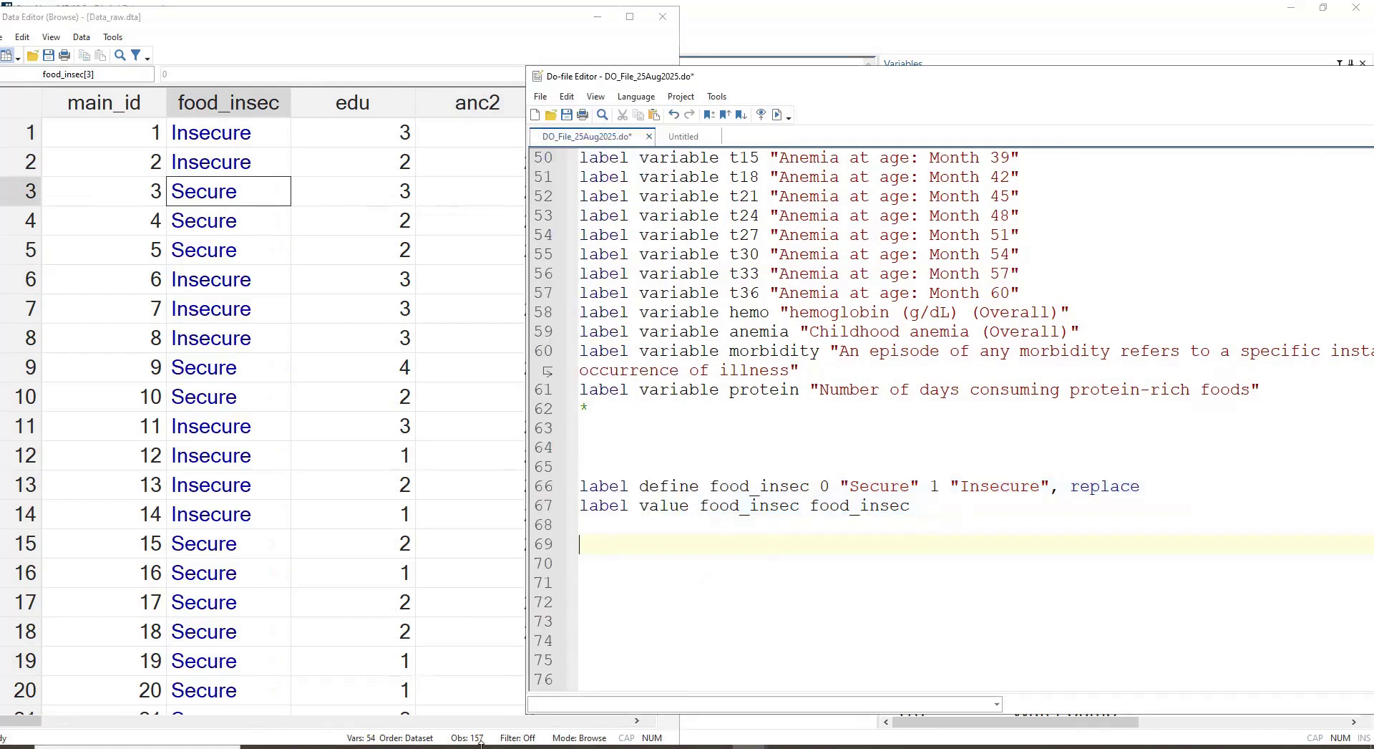
Step: Switch to the Excel codebook and examine the values and value labels listed for edu, s1 and s2
{"action": "key", "text": "alt+Tab"}
{"action": "left_click_drag", "start_coordinate": [834, 372], "coordinate": [903, 423]}
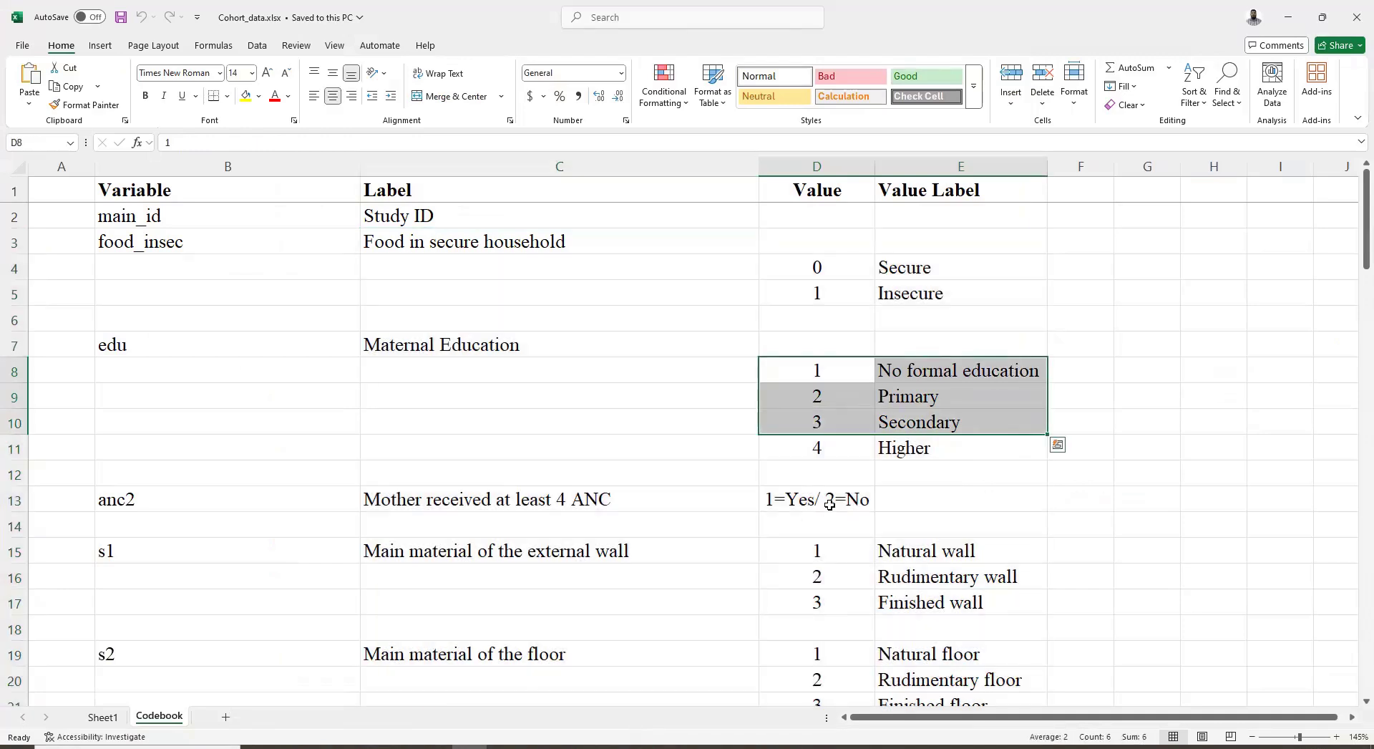
{"action": "left_click", "coordinate": [825, 399]}
{"action": "left_click_drag", "start_coordinate": [867, 381], "coordinate": [913, 428]}
{"action": "scroll", "coordinate": [917, 512], "scroll_direction": "down", "scroll_amount": 3}
{"action": "left_click_drag", "start_coordinate": [812, 319], "coordinate": [896, 367]}
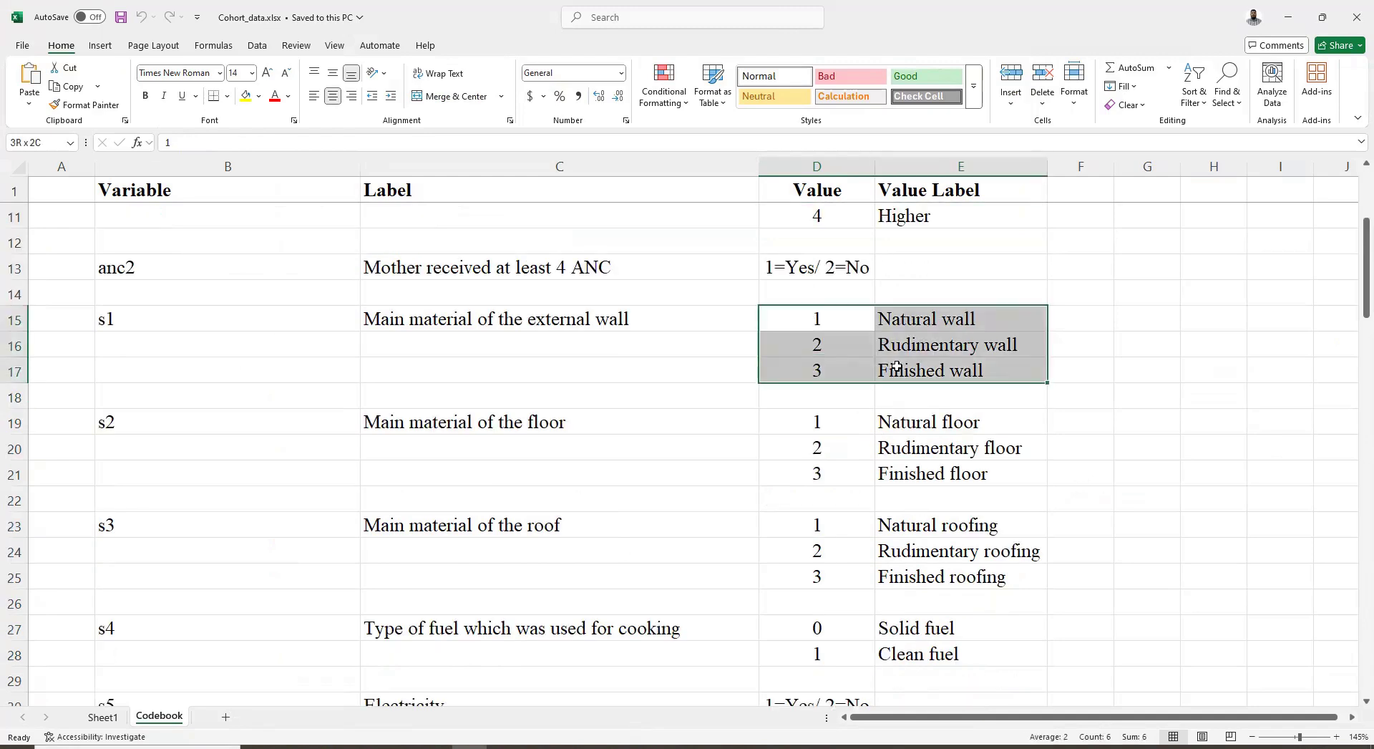
{"action": "left_click_drag", "start_coordinate": [817, 421], "coordinate": [923, 472]}
{"action": "scroll", "coordinate": [923, 472], "scroll_direction": "down", "scroll_amount": 1}
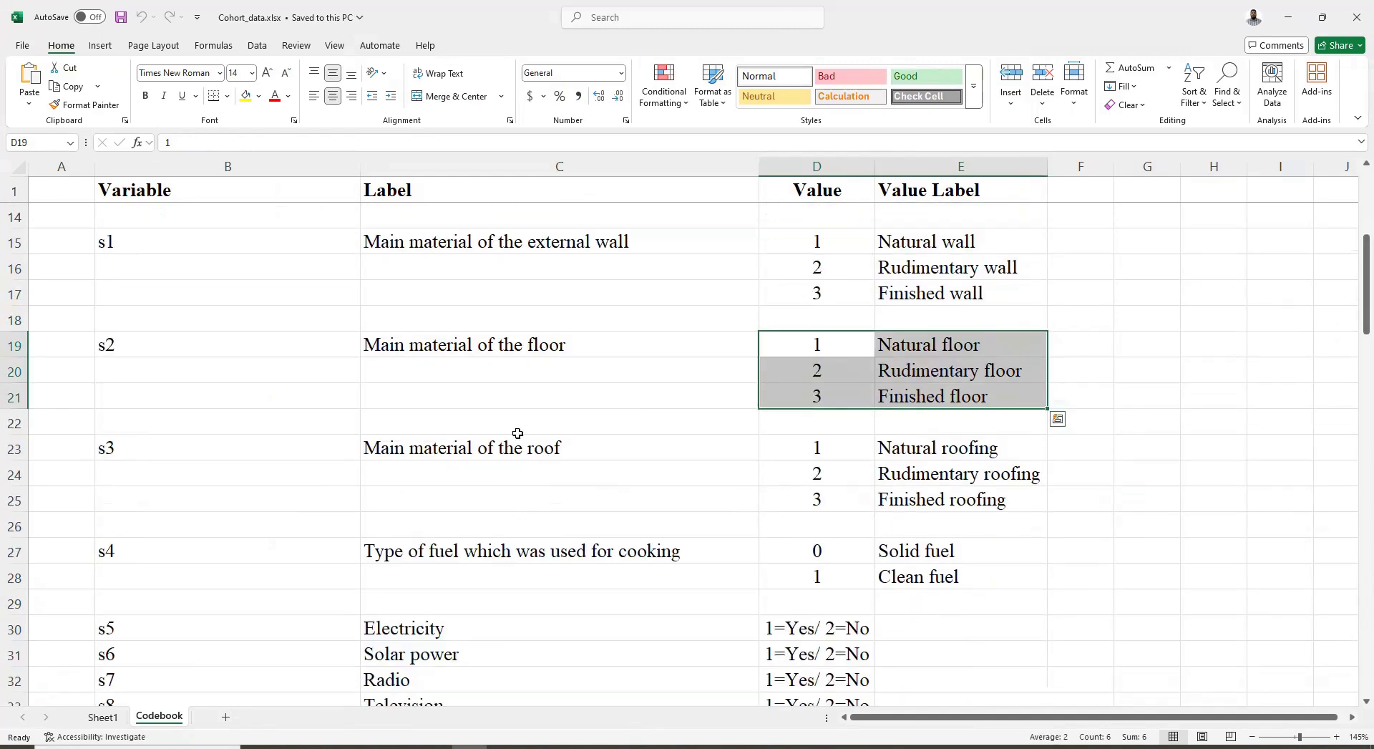
{"action": "left_click_drag", "start_coordinate": [179, 346], "coordinate": [945, 398]}
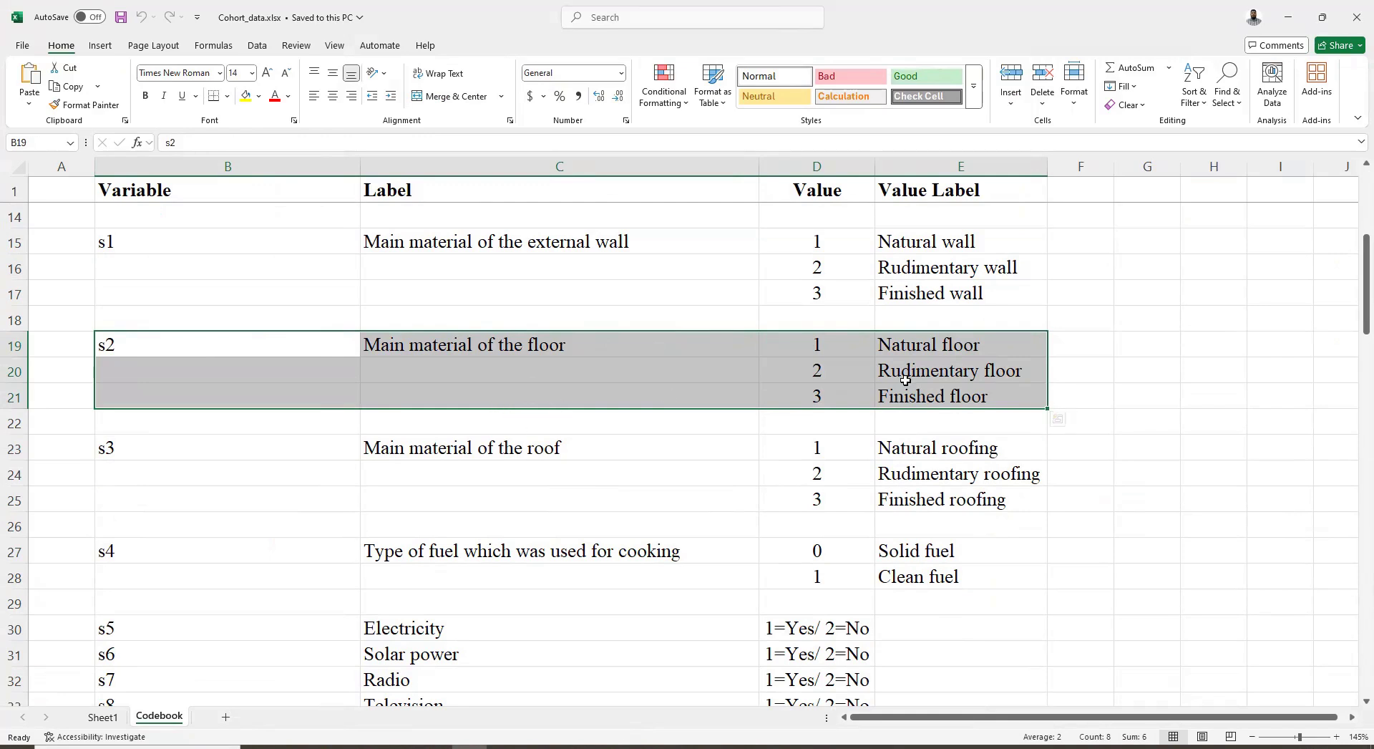
{"action": "scroll", "coordinate": [851, 480], "scroll_direction": "up", "scroll_amount": 4}
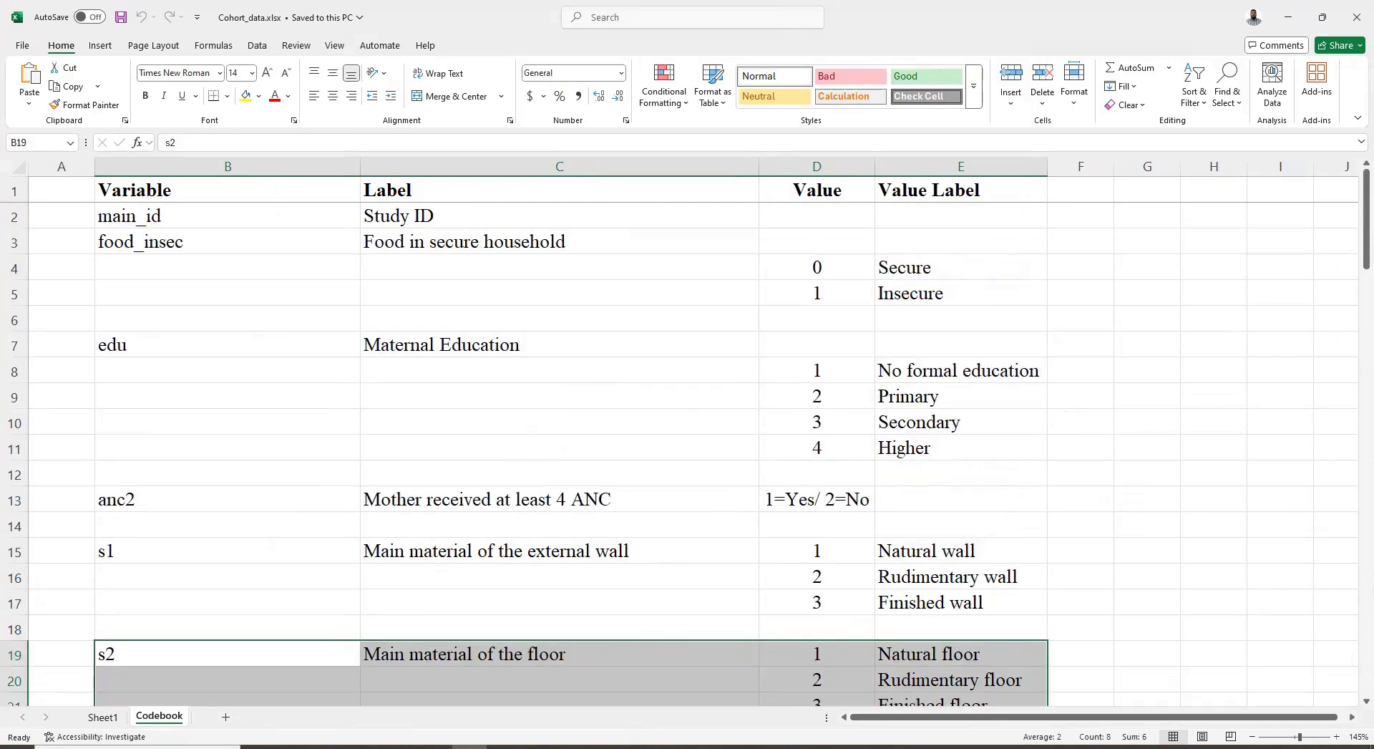
Step: Switch back to the do-file and review its commands from the data import down to the food_insec label lines
{"action": "key", "text": "alt+Tab"}
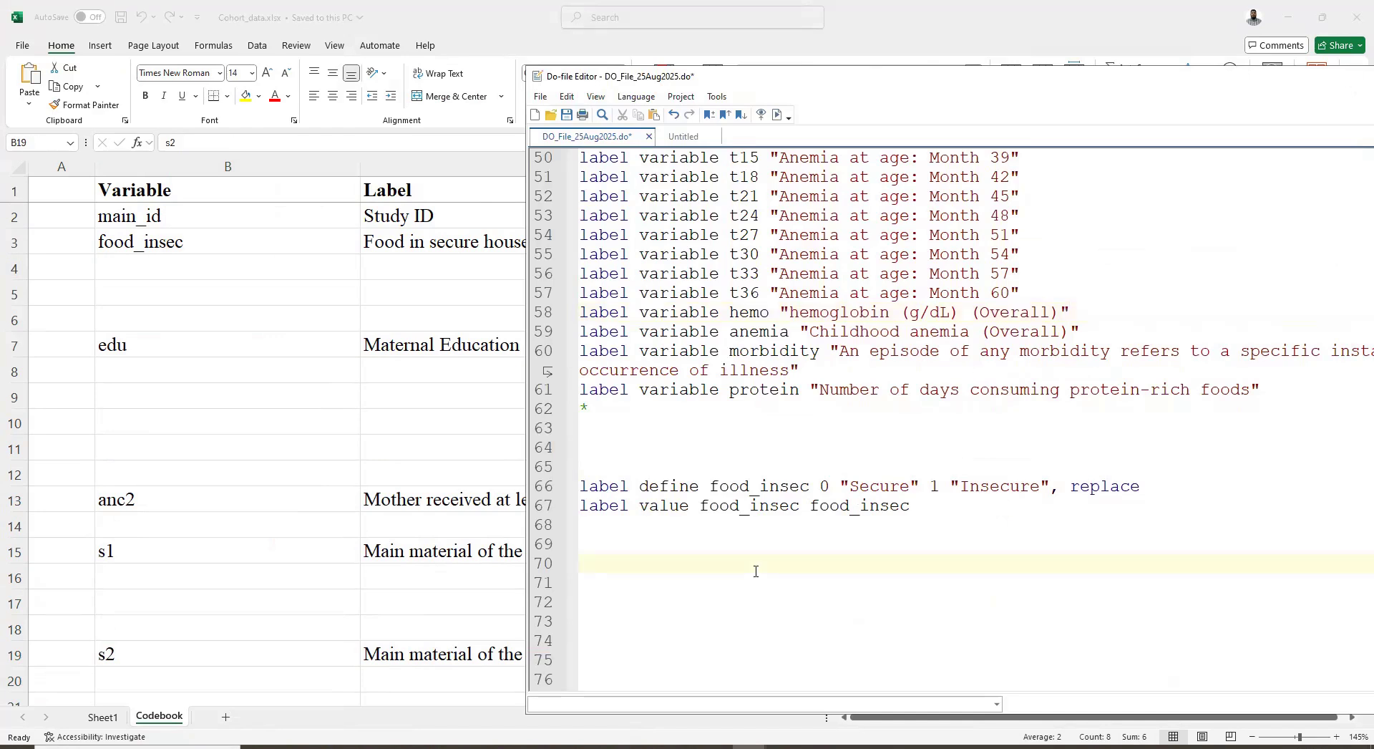
{"action": "left_click_drag", "start_coordinate": [669, 533], "coordinate": [624, 565]}
{"action": "left_click", "coordinate": [586, 466]}
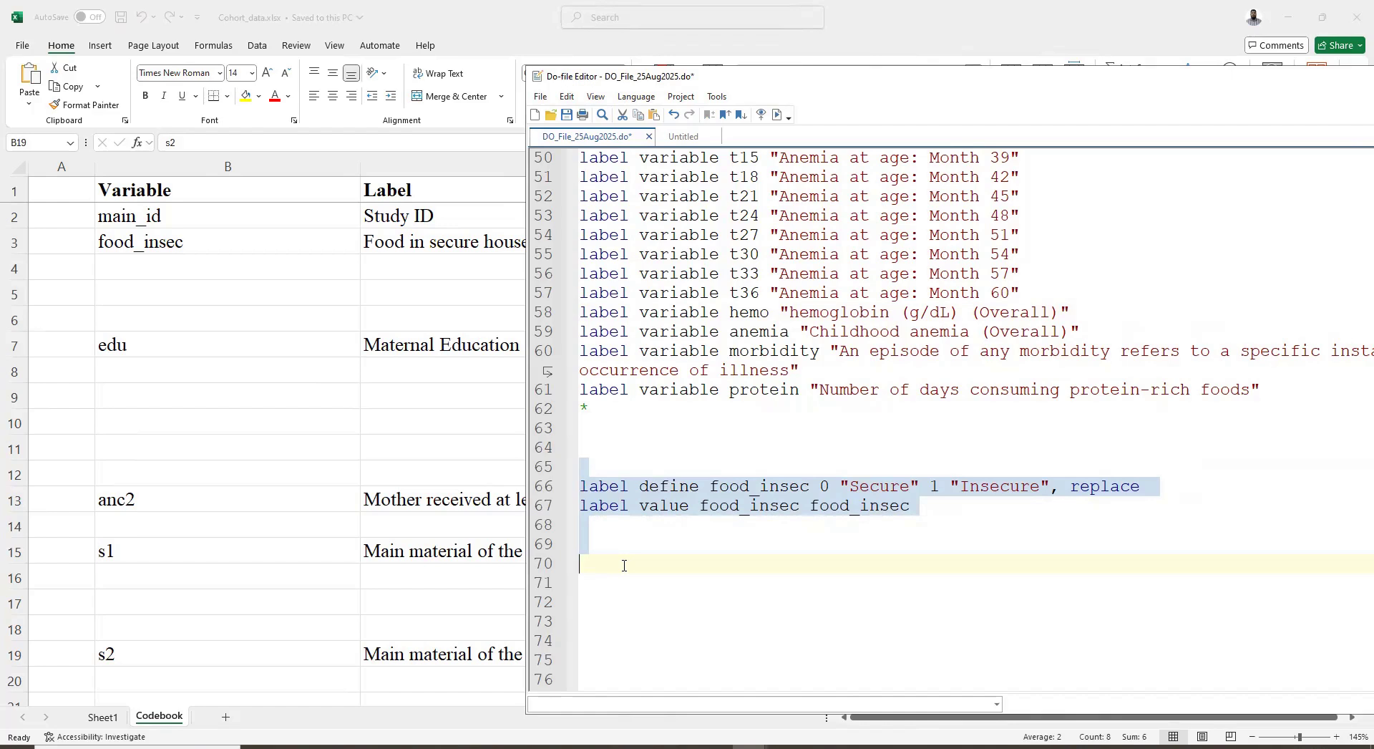
{"action": "scroll", "coordinate": [690, 565], "scroll_direction": "up", "scroll_amount": 16}
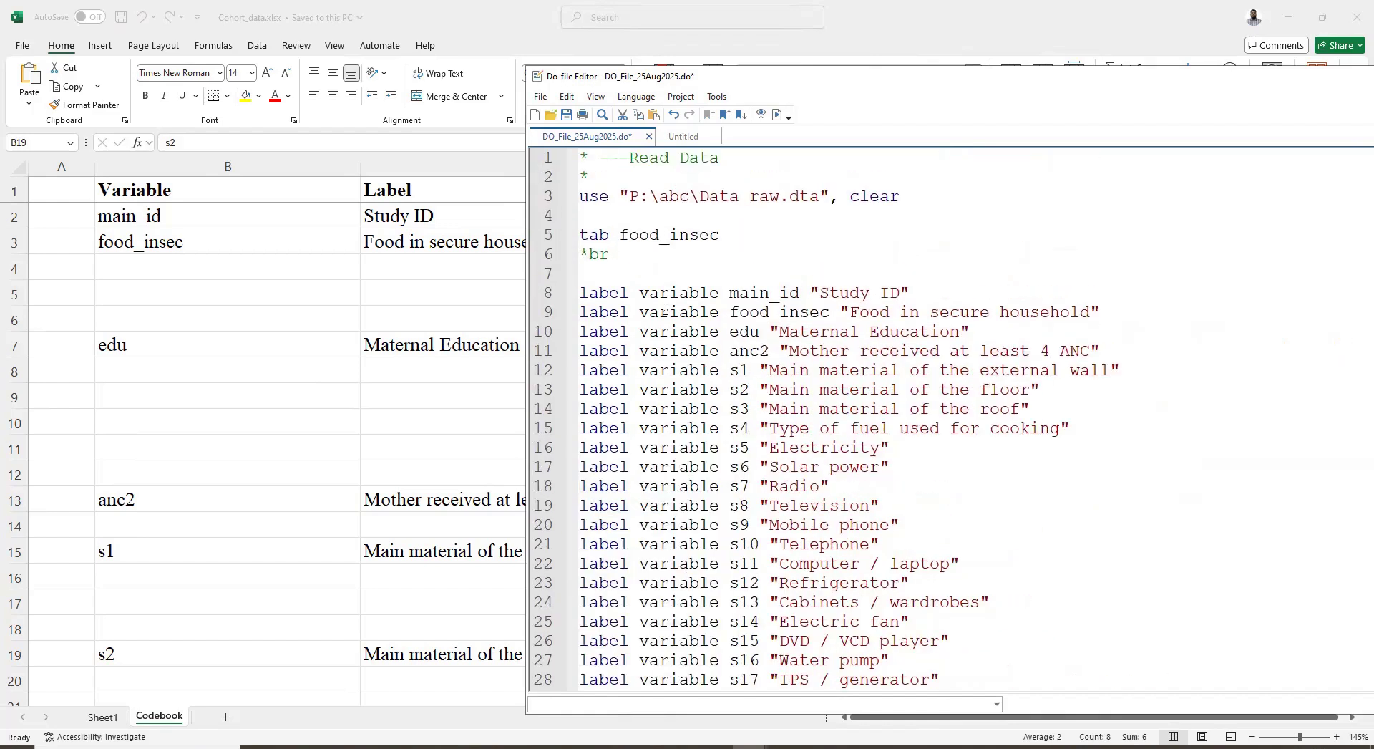
{"action": "scroll", "coordinate": [641, 272], "scroll_direction": "down", "scroll_amount": 13}
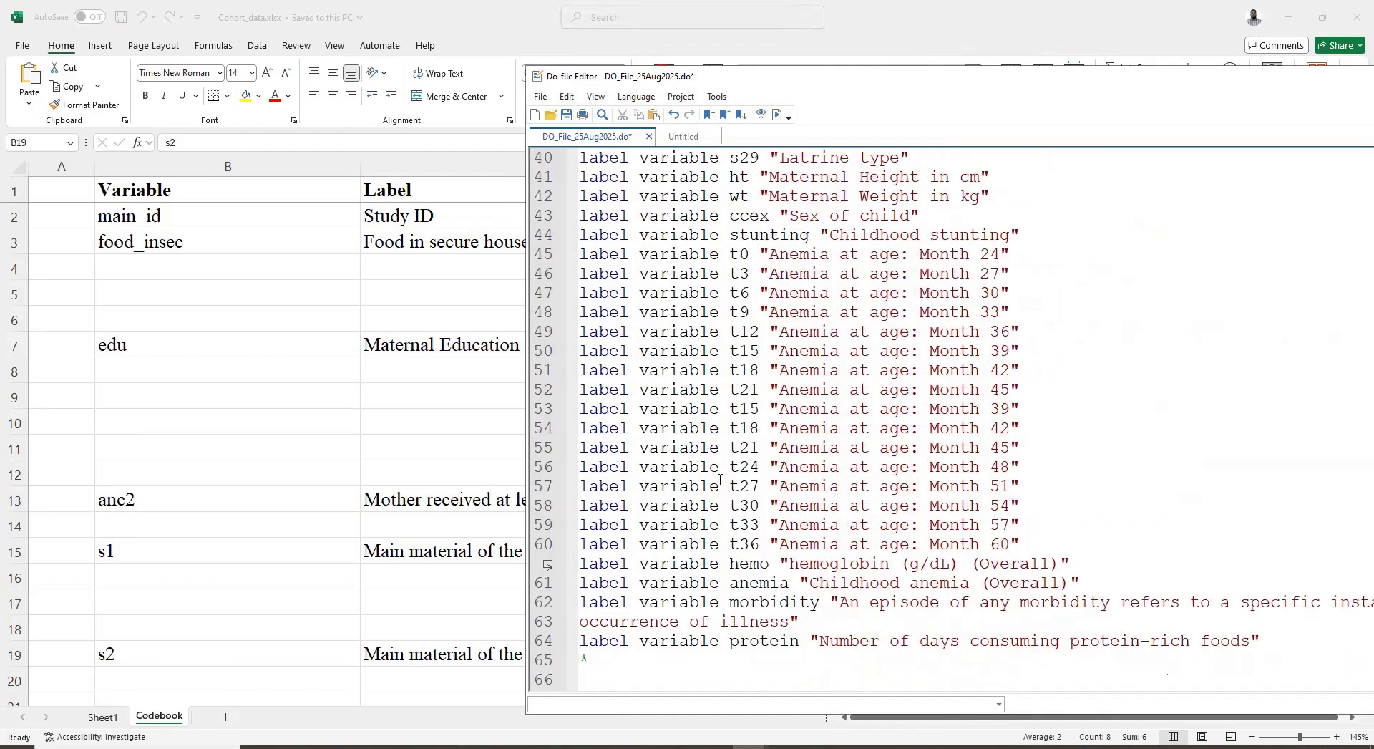
{"action": "scroll", "coordinate": [720, 480], "scroll_direction": "down", "scroll_amount": 6}
{"action": "left_click", "coordinate": [687, 470]}
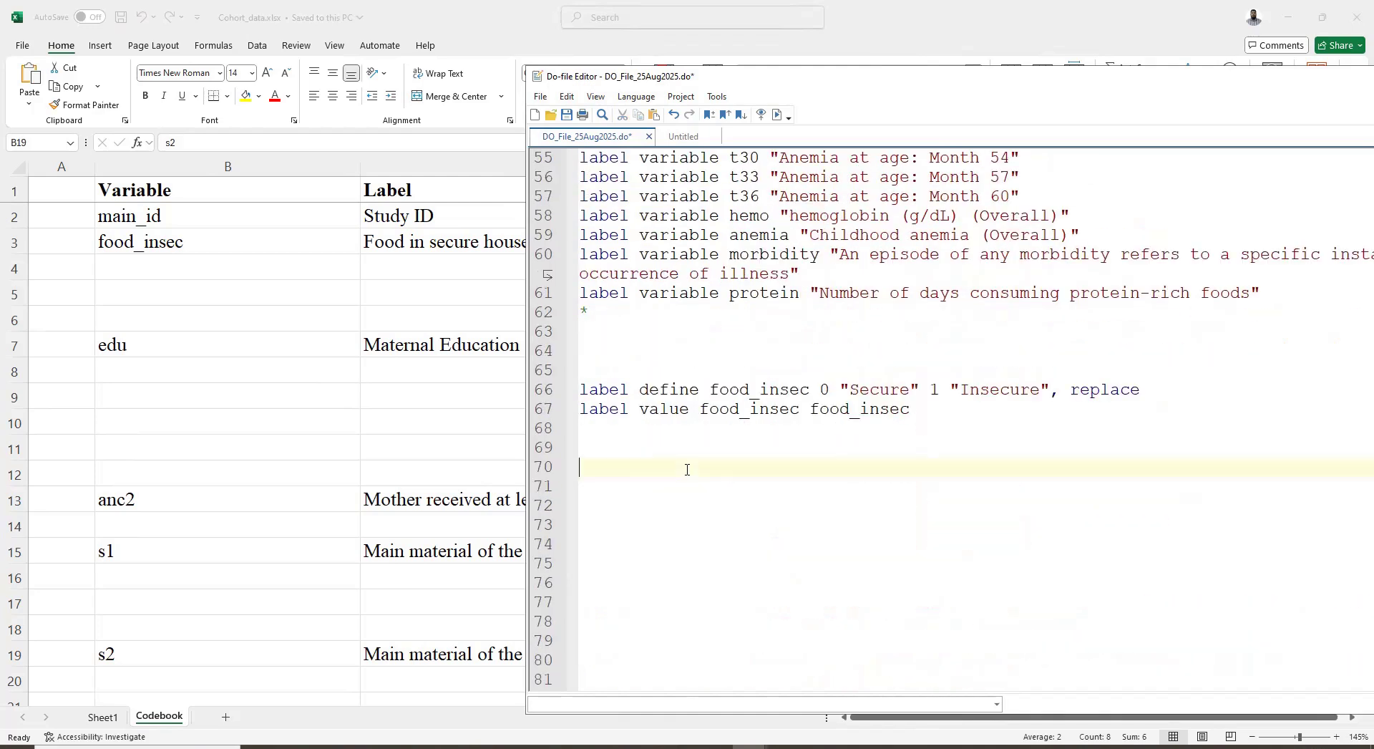
{"action": "left_click", "coordinate": [608, 351]}
{"action": "left_click", "coordinate": [674, 469], "text": "shift"}
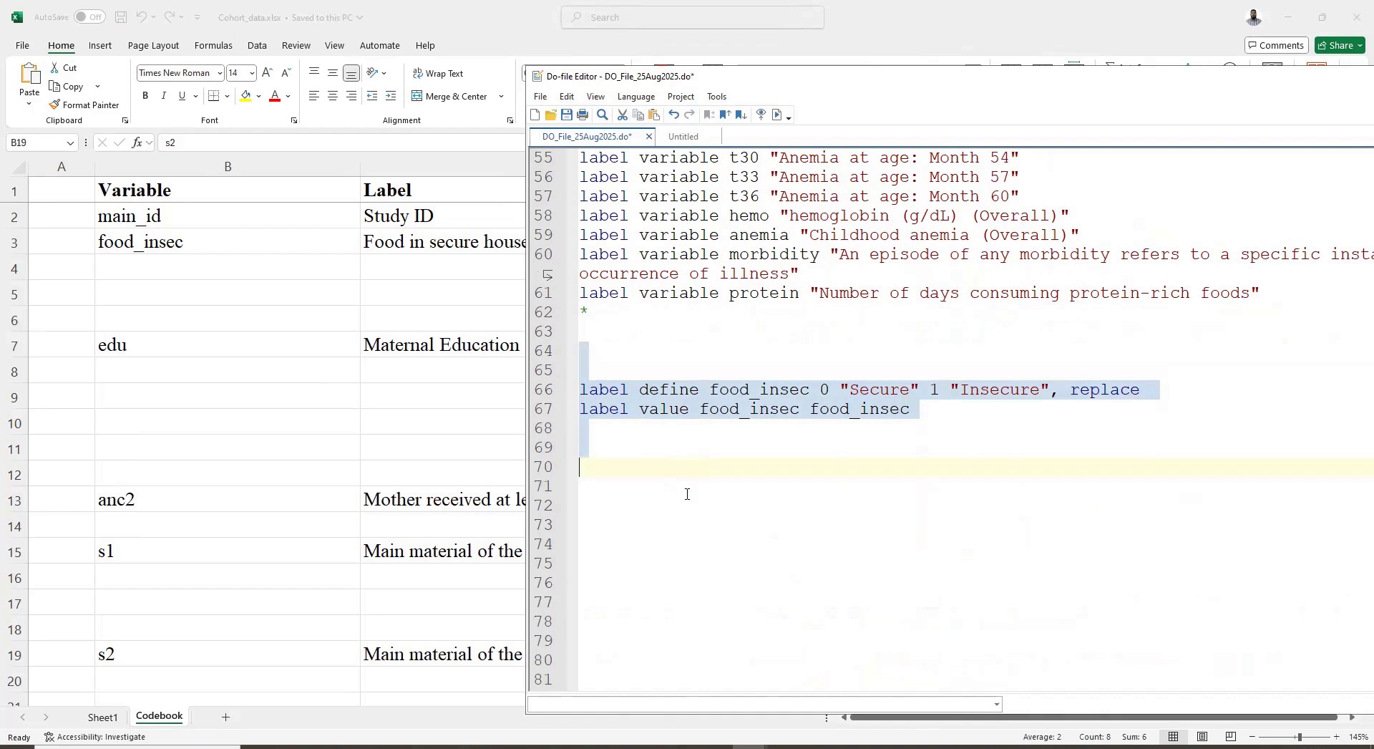
{"action": "left_click", "coordinate": [653, 450]}
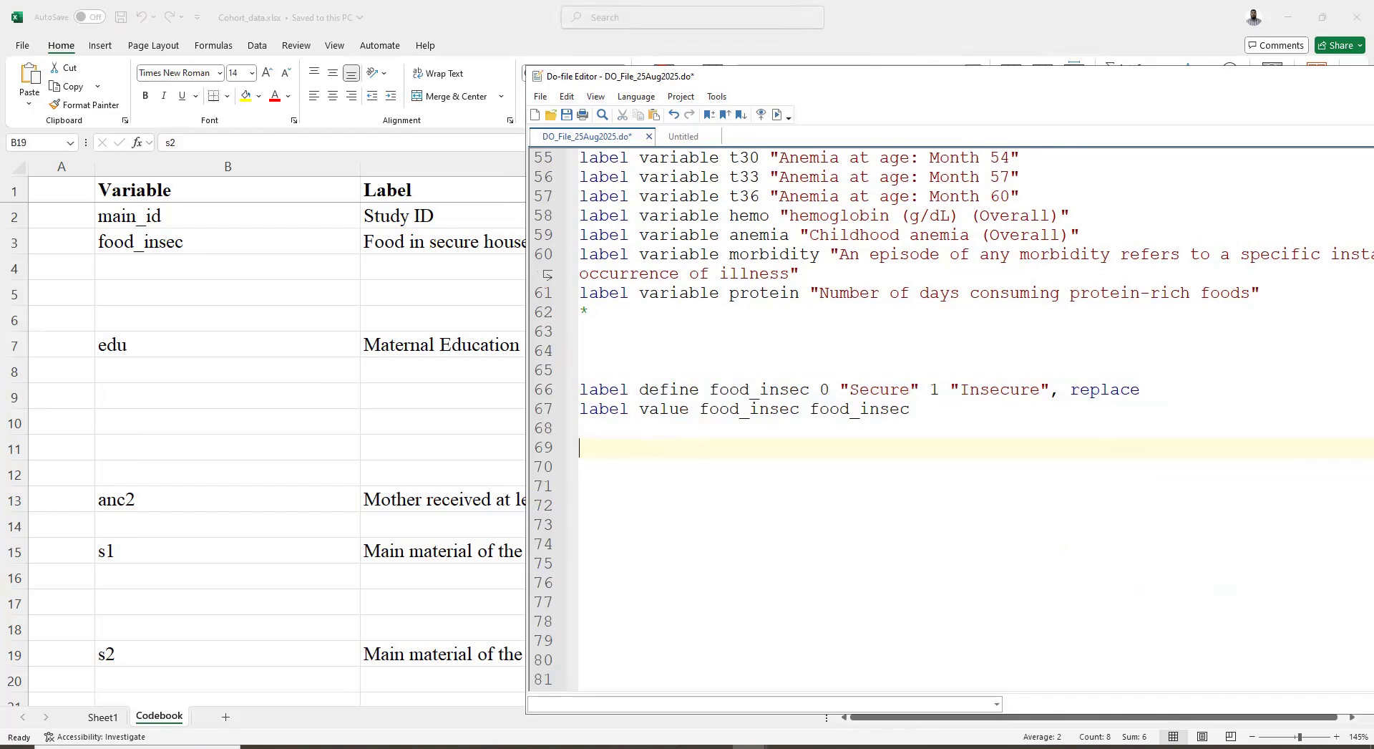
Step: Replace the food_insec label lines with the prepared label define and label values commands covering food_insec, edu, s1–s4, s28, s29, sex, stunting and anemia
{"action": "left_click", "coordinate": [821, 748]}
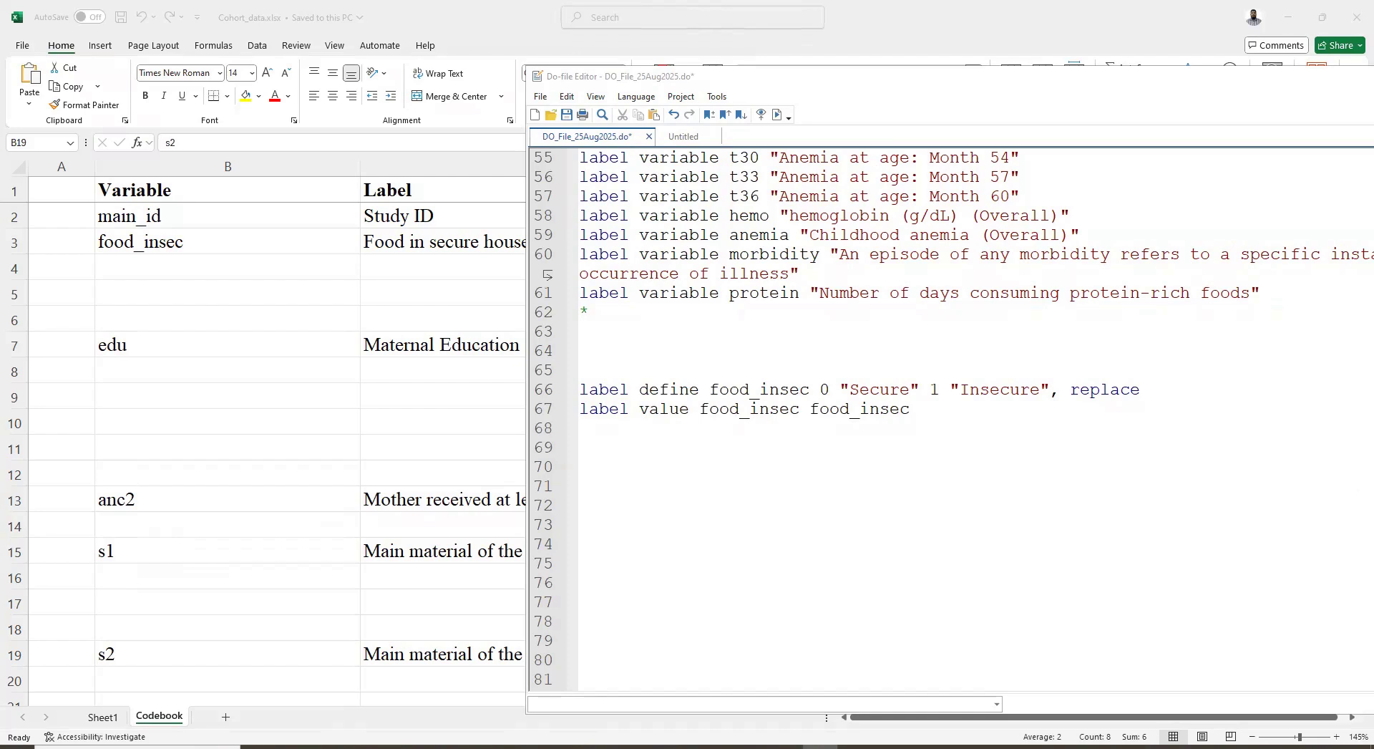
{"action": "left_click_drag", "start_coordinate": [611, 378], "coordinate": [630, 427]}
{"action": "key", "text": "ctrl+v"}
{"action": "scroll", "coordinate": [690, 501], "scroll_direction": "down", "scroll_amount": 2}
{"action": "scroll", "coordinate": [751, 476], "scroll_direction": "up", "scroll_amount": 2}
{"action": "scroll", "coordinate": [751, 476], "scroll_direction": "up", "scroll_amount": 3}
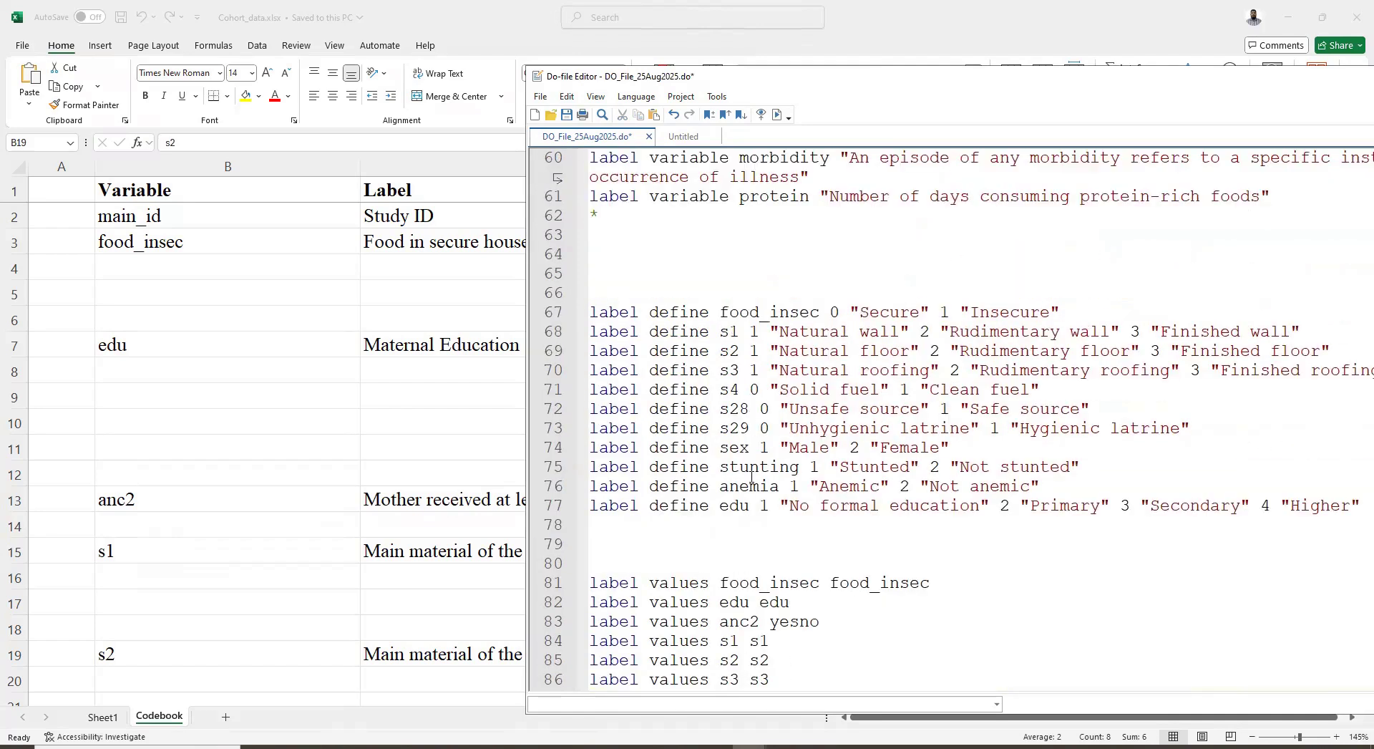
Step: Maximize the do-file editor window and review the pasted label define and label values blocks
{"action": "left_click_drag", "start_coordinate": [1067, 89], "coordinate": [978, 82]}
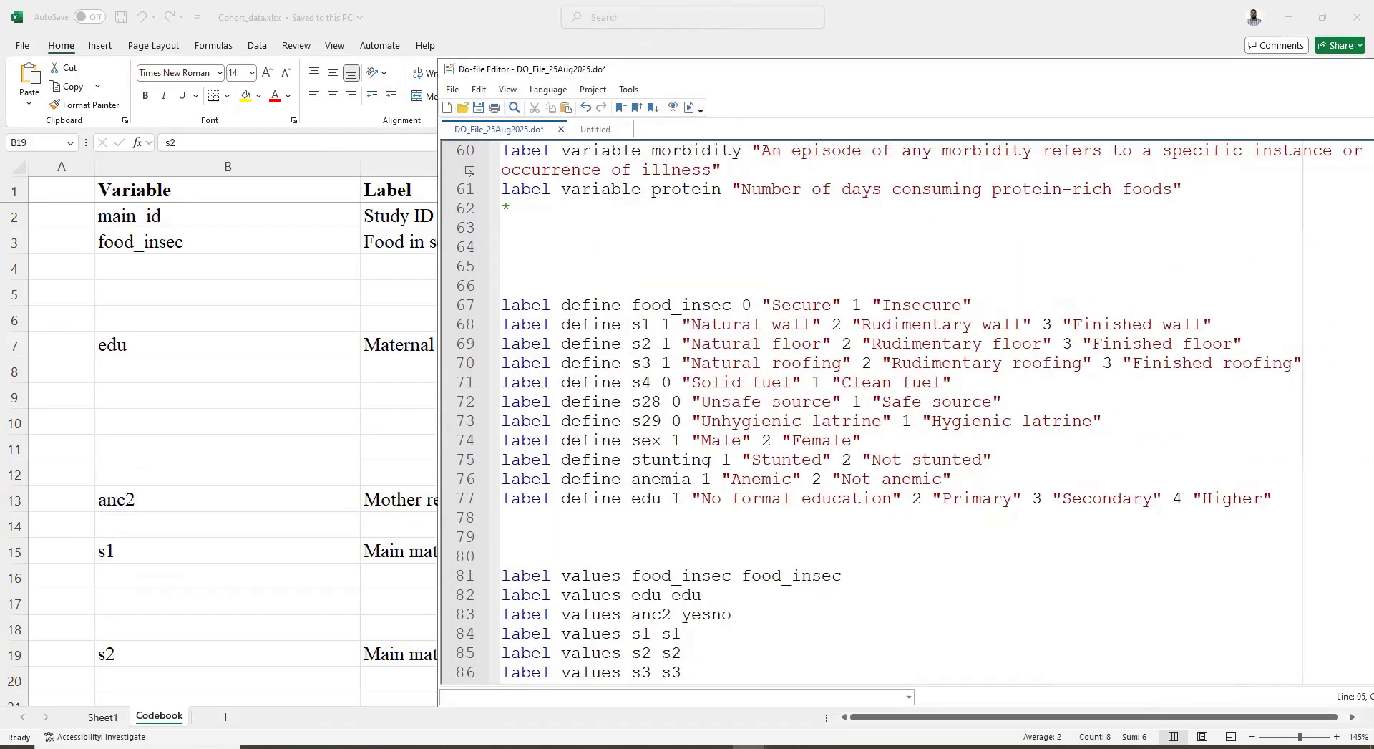
{"action": "key", "text": "super+Up"}
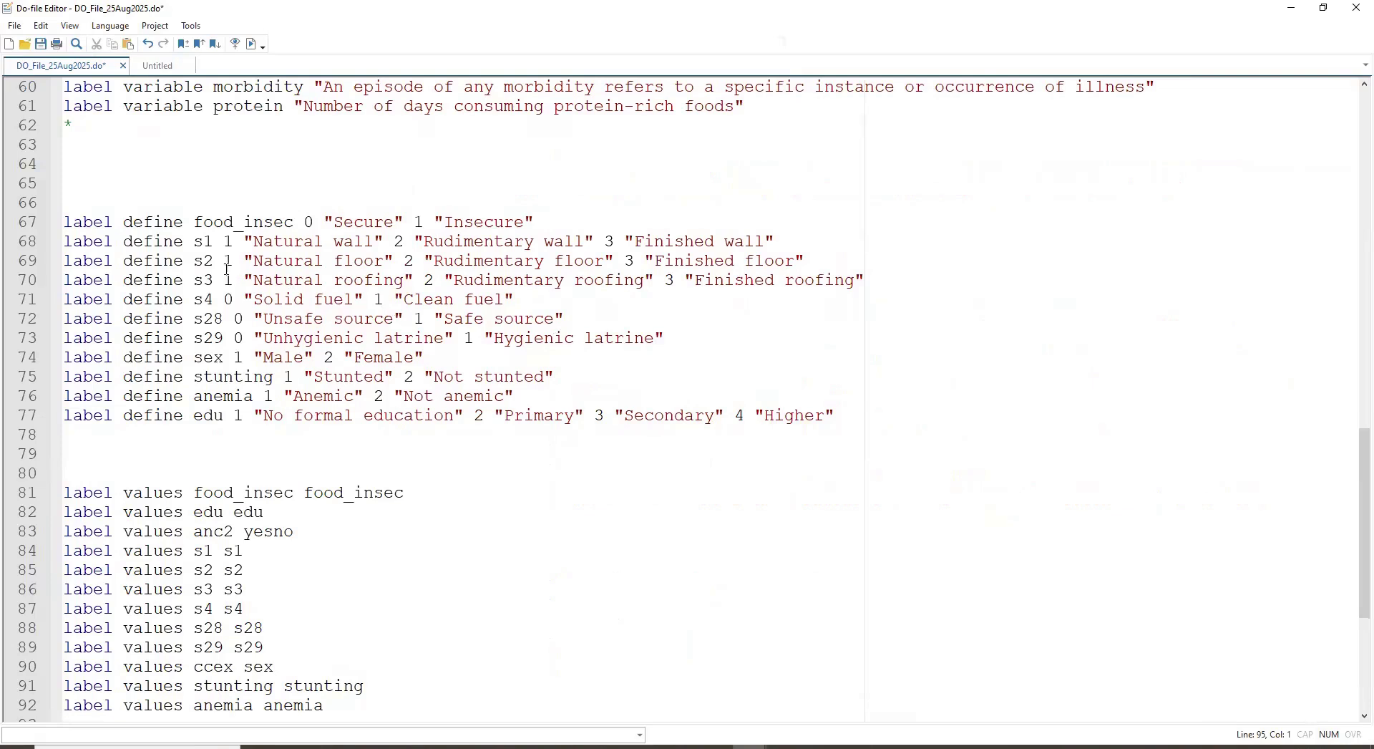
{"action": "scroll", "coordinate": [260, 425], "scroll_direction": "down", "scroll_amount": 1}
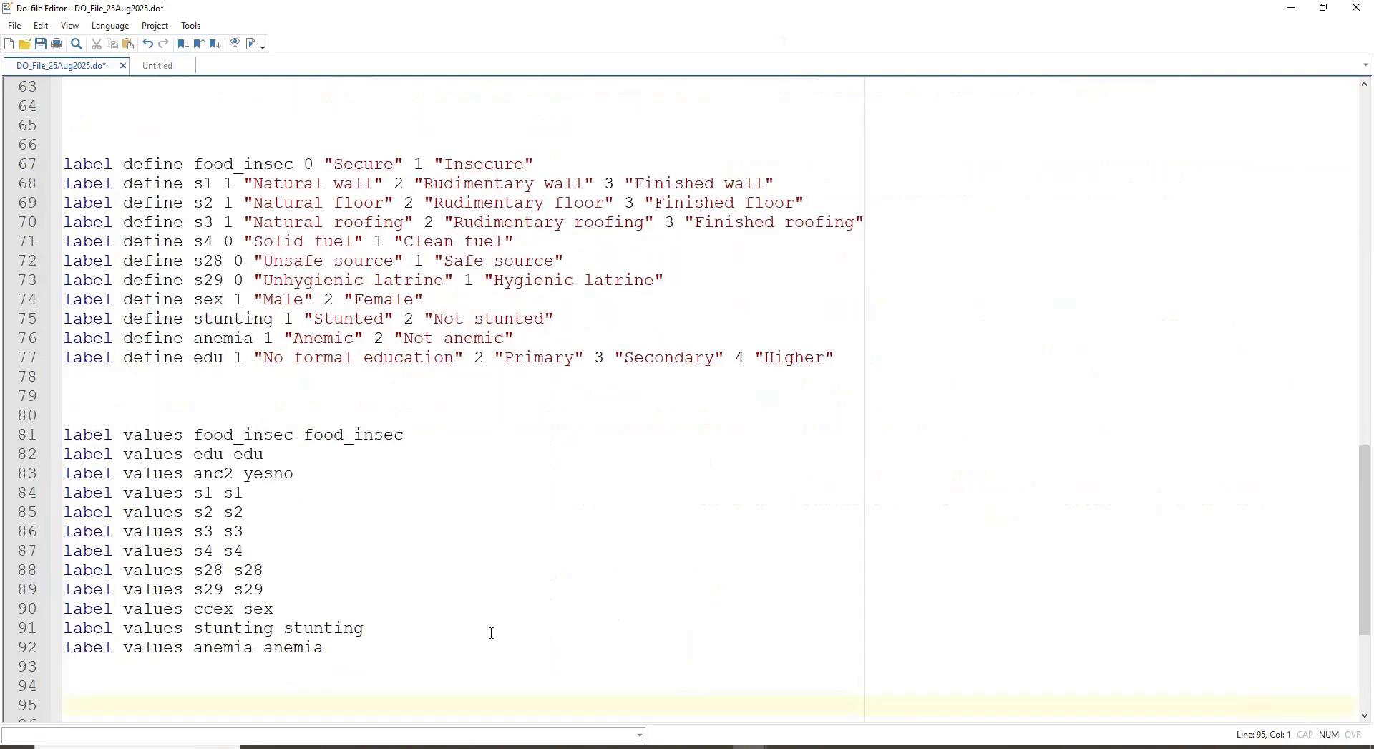
Step: Check the Yes/No coding of anc2 in the Excel codebook, and minimize the workbook
{"action": "left_click", "coordinate": [470, 748]}
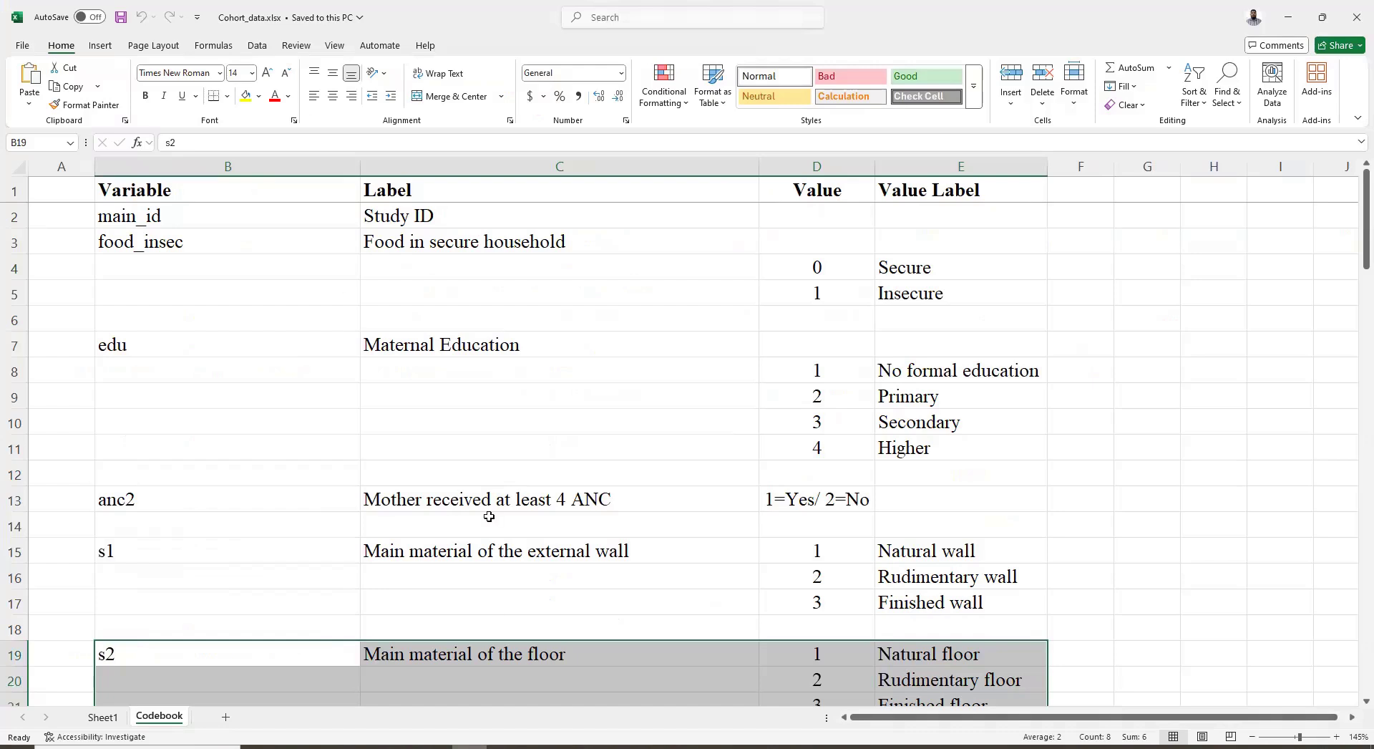
{"action": "scroll", "coordinate": [484, 517], "scroll_direction": "down", "scroll_amount": 1}
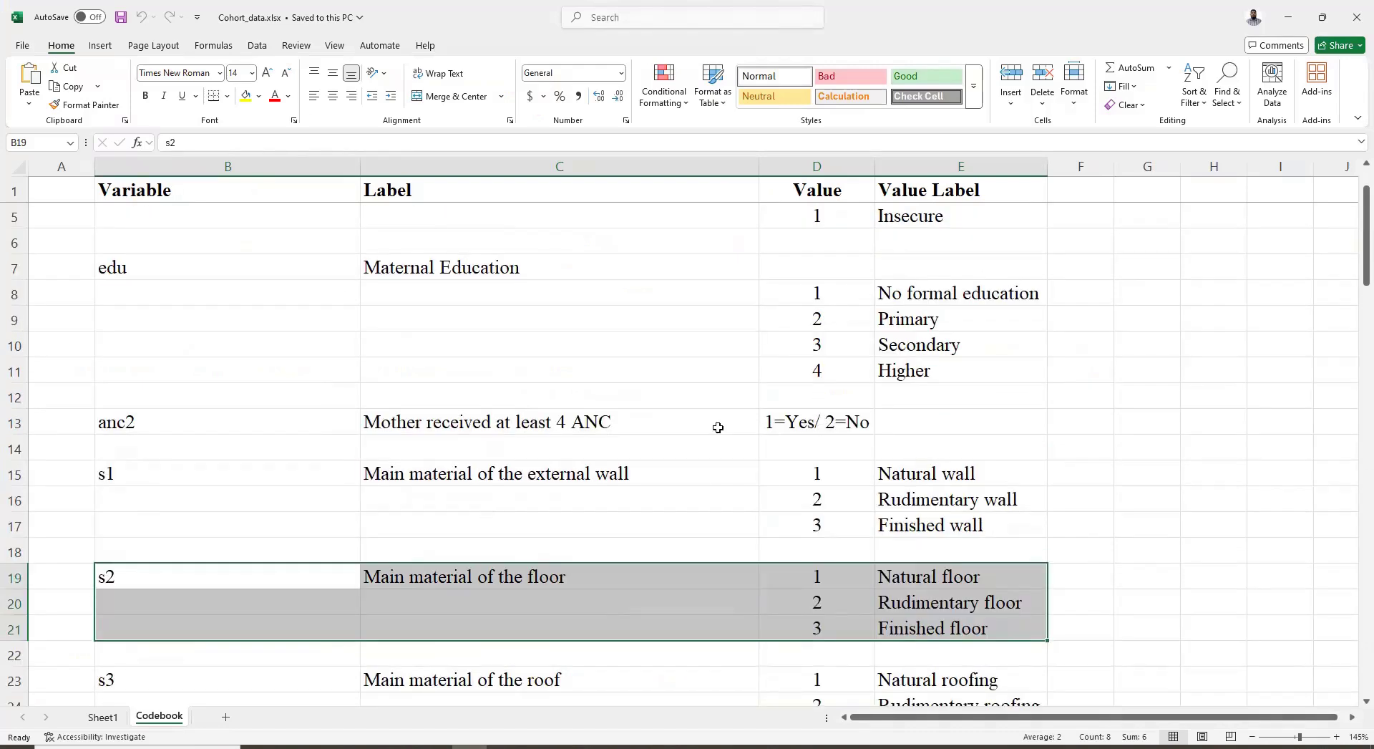
{"action": "left_click_drag", "start_coordinate": [718, 430], "coordinate": [830, 421]}
{"action": "scroll", "coordinate": [644, 571], "scroll_direction": "down", "scroll_amount": 1}
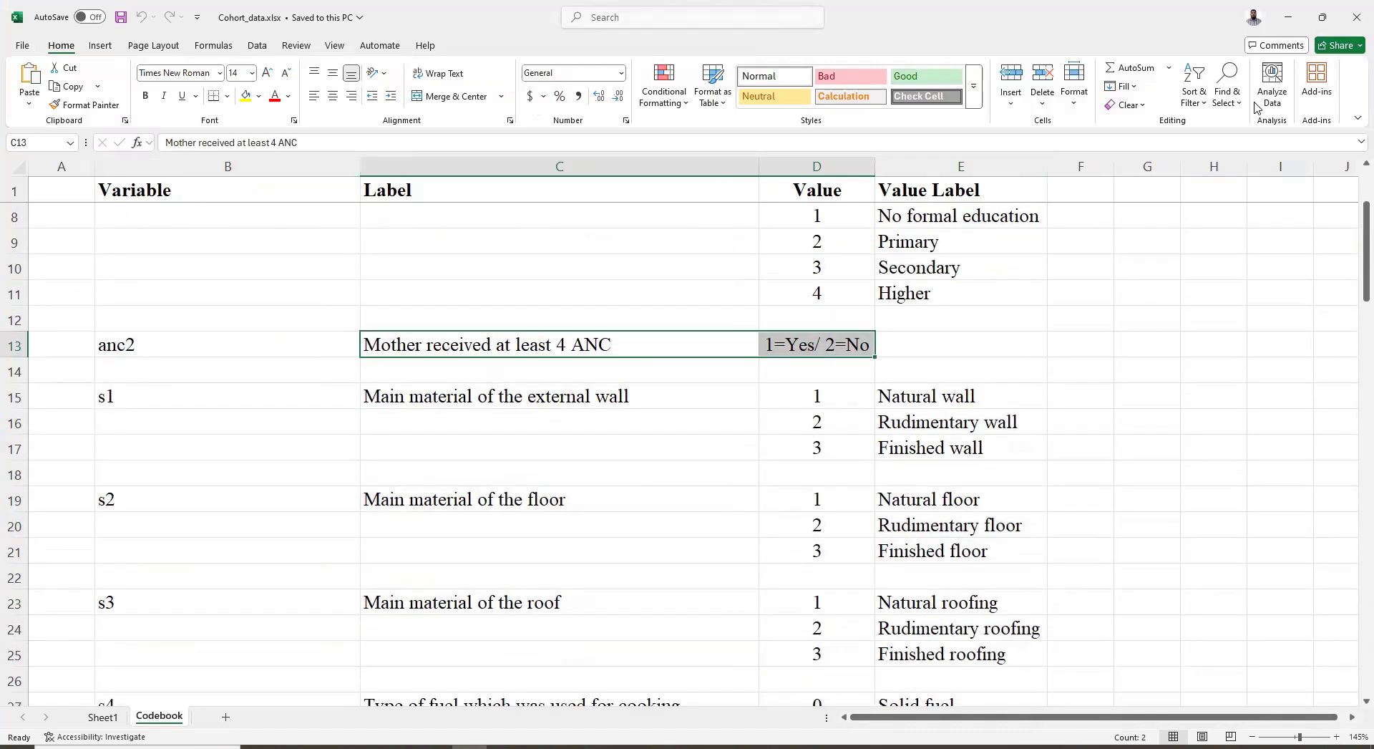
{"action": "left_click", "coordinate": [1287, 17]}
Step: Try to run all the pasted label define and label values commands together, with the do-file editor restored beside the data browser
{"action": "left_click_drag", "start_coordinate": [147, 129], "coordinate": [365, 655]}
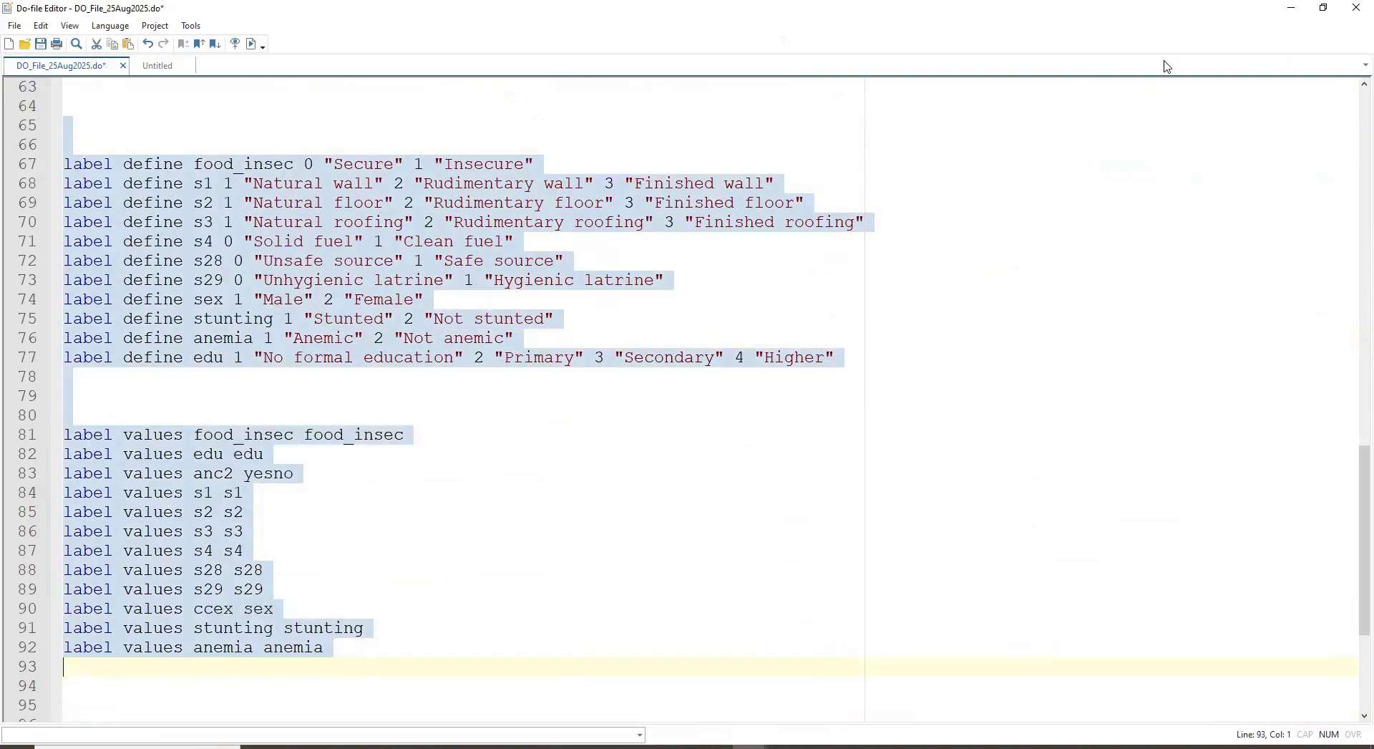
{"action": "double_click", "coordinate": [307, 11]}
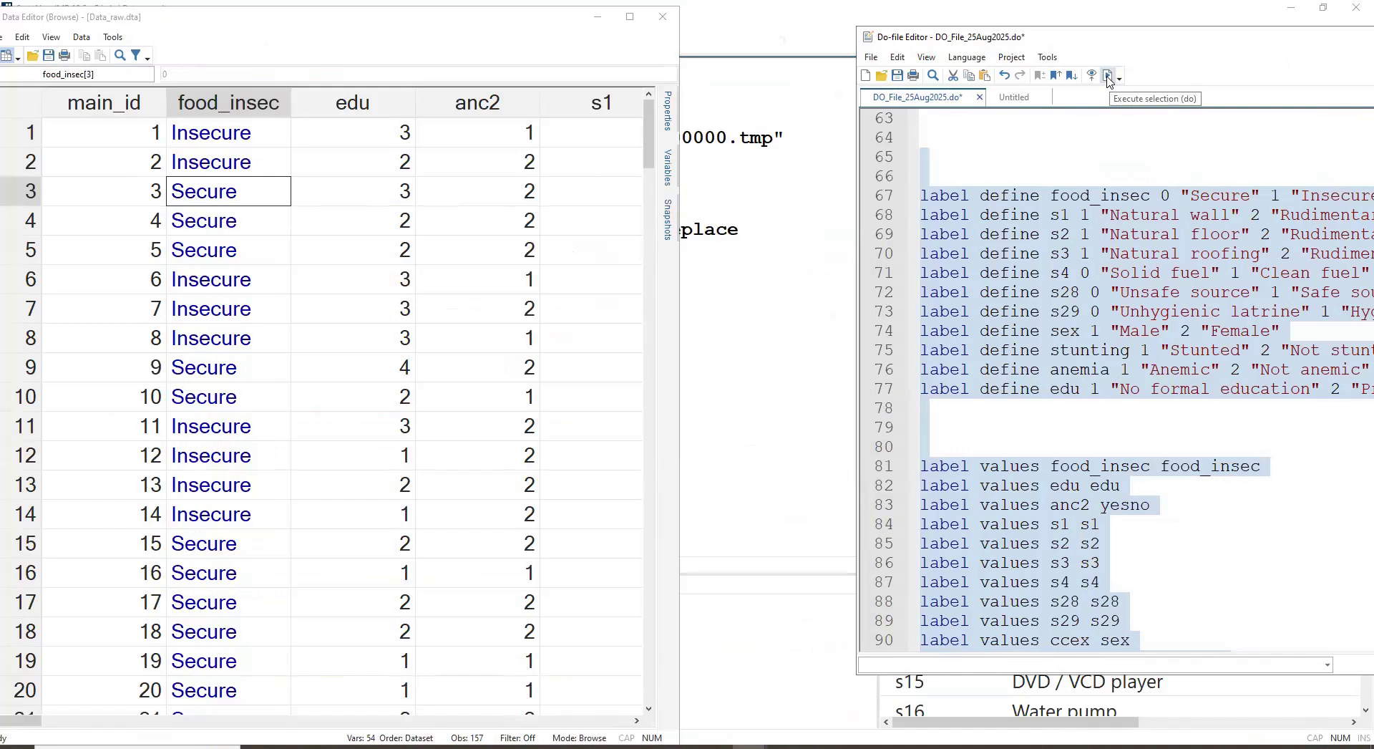
{"action": "left_click", "coordinate": [1109, 80]}
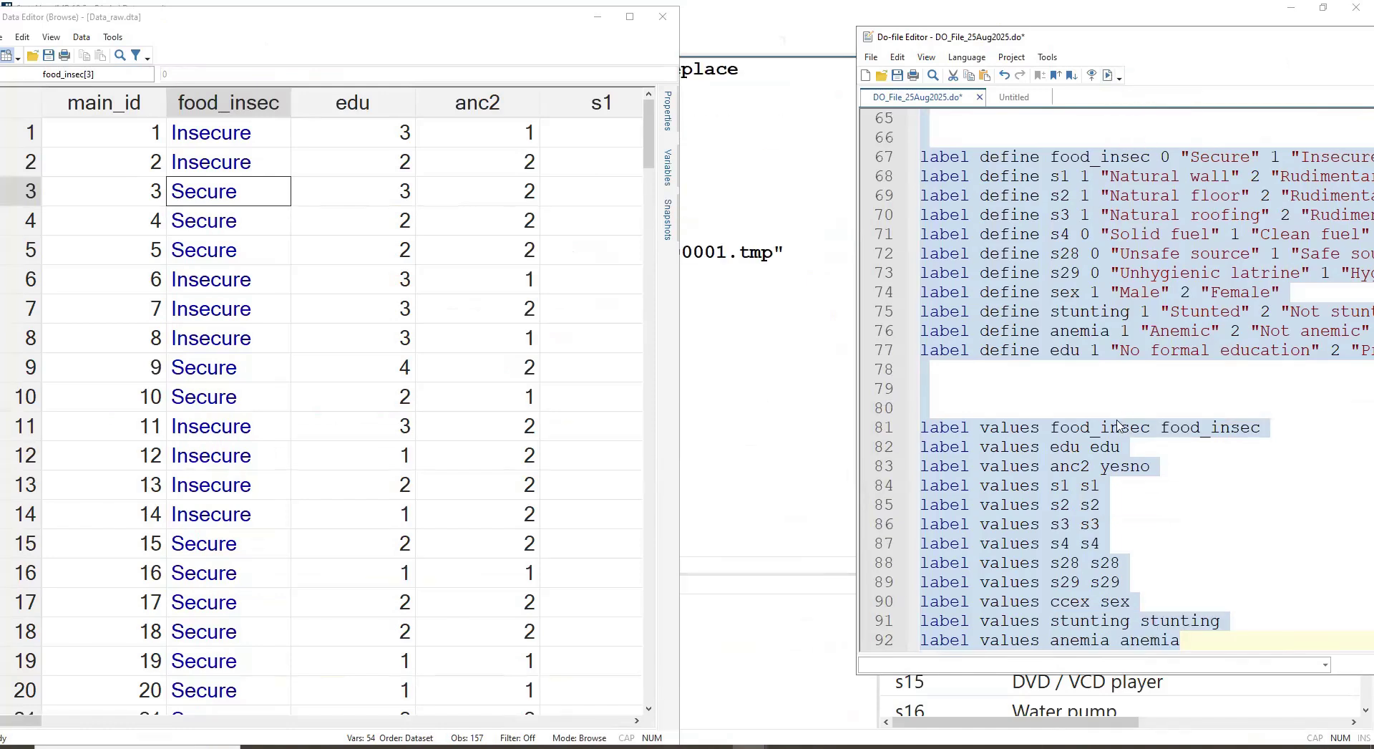
Step: Review the label define and label values blocks in the do-file, and place the cursor on blank line 79 between them
{"action": "scroll", "coordinate": [1145, 415], "scroll_direction": "down", "scroll_amount": 3}
{"action": "scroll", "coordinate": [1119, 424], "scroll_direction": "up", "scroll_amount": 3}
{"action": "scroll", "coordinate": [1041, 397], "scroll_direction": "up", "scroll_amount": 4}
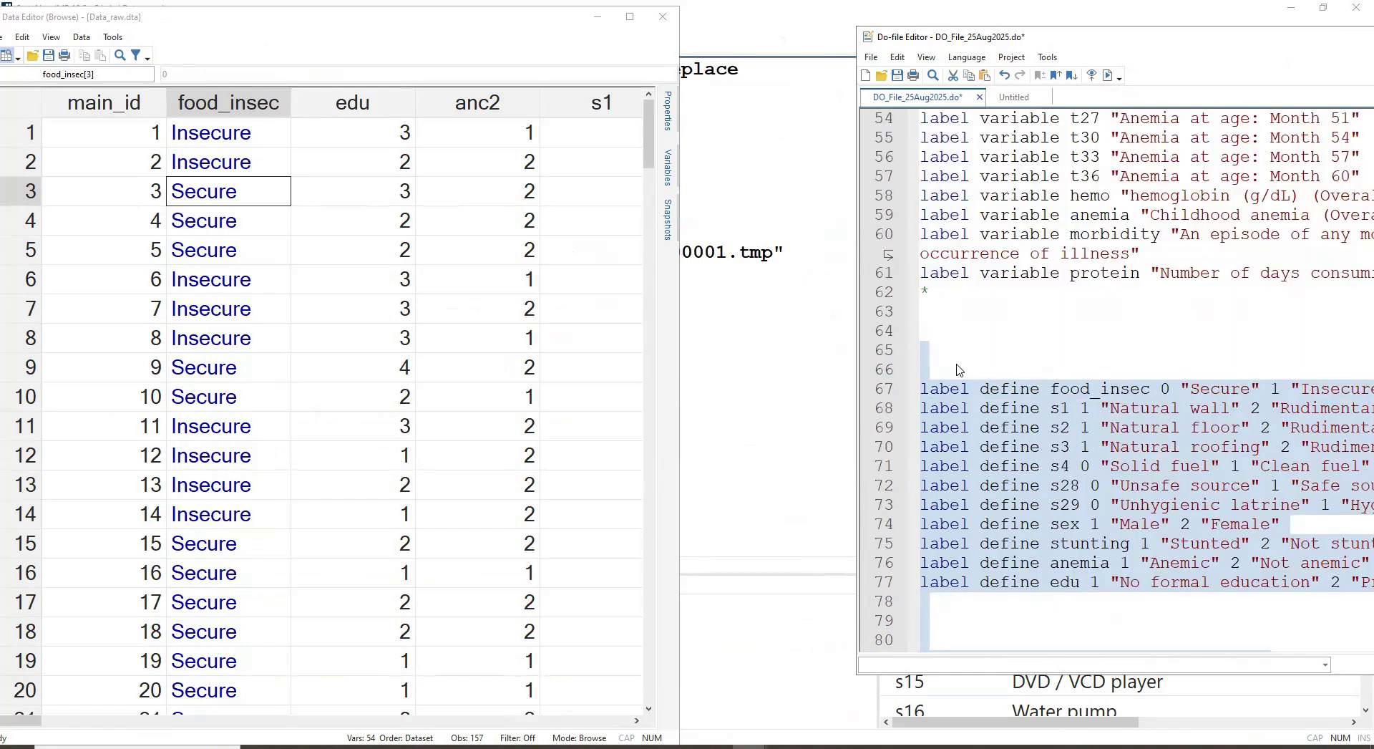
{"action": "scroll", "coordinate": [995, 429], "scroll_direction": "down", "scroll_amount": 3}
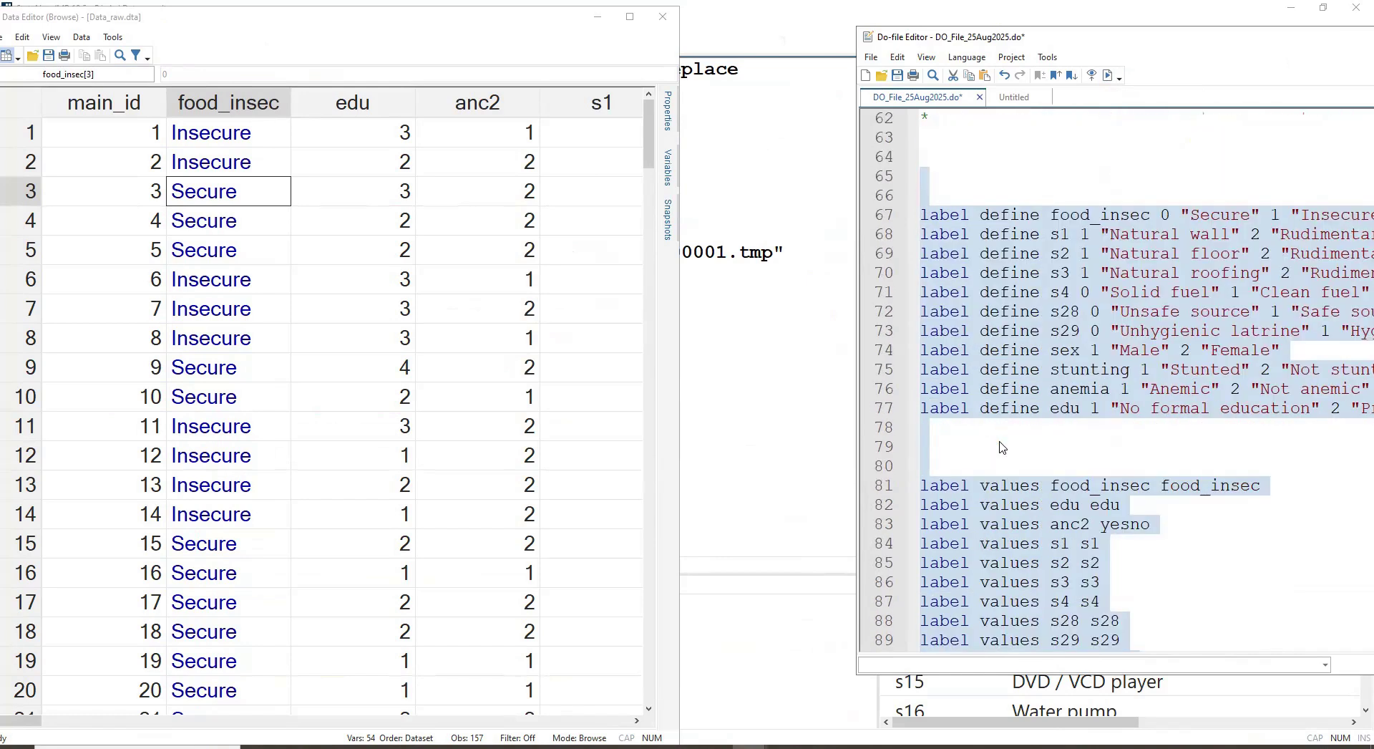
{"action": "left_click", "coordinate": [1002, 447]}
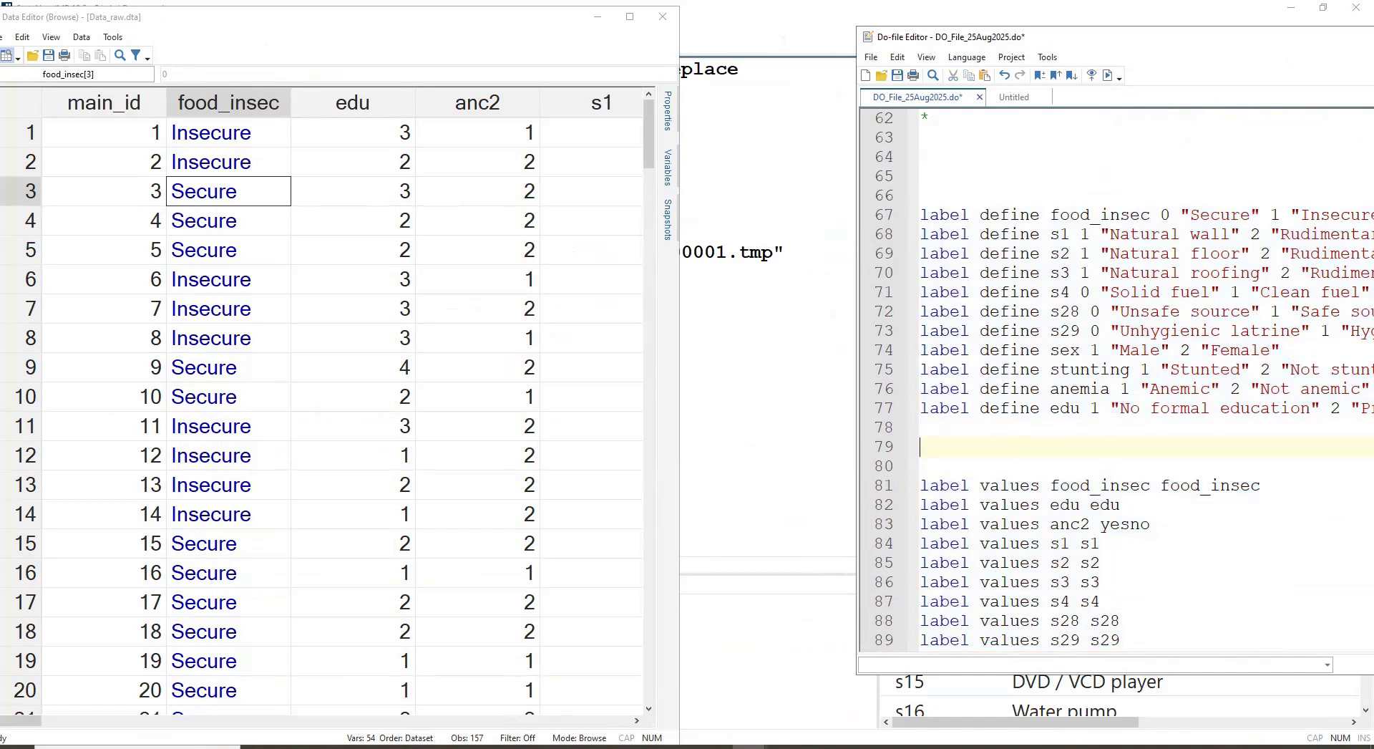
Step: Run all the label define and label values commands on lines 67 to 92 together, with the do-file editor beside the data editor
{"action": "left_click", "coordinate": [786, 747]}
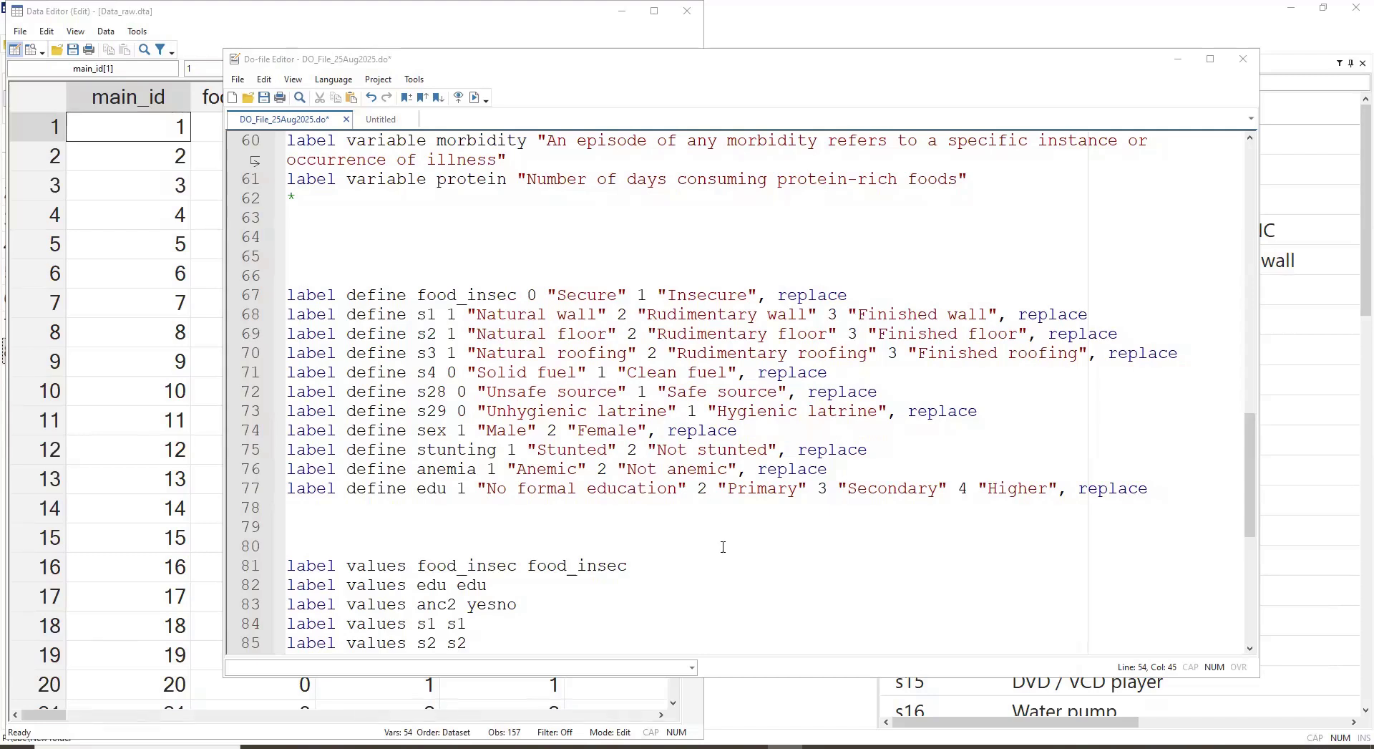
{"action": "left_click", "coordinate": [722, 546]}
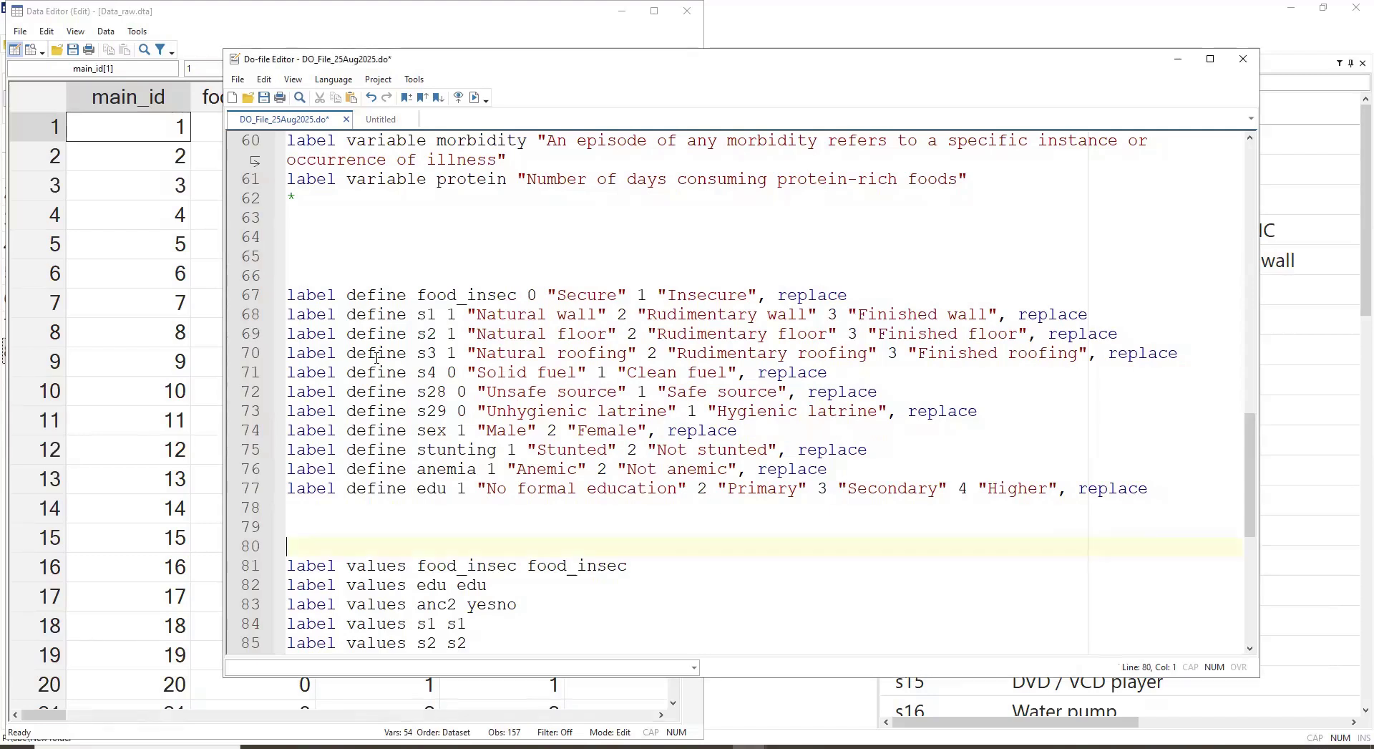
{"action": "double_click", "coordinate": [780, 299]}
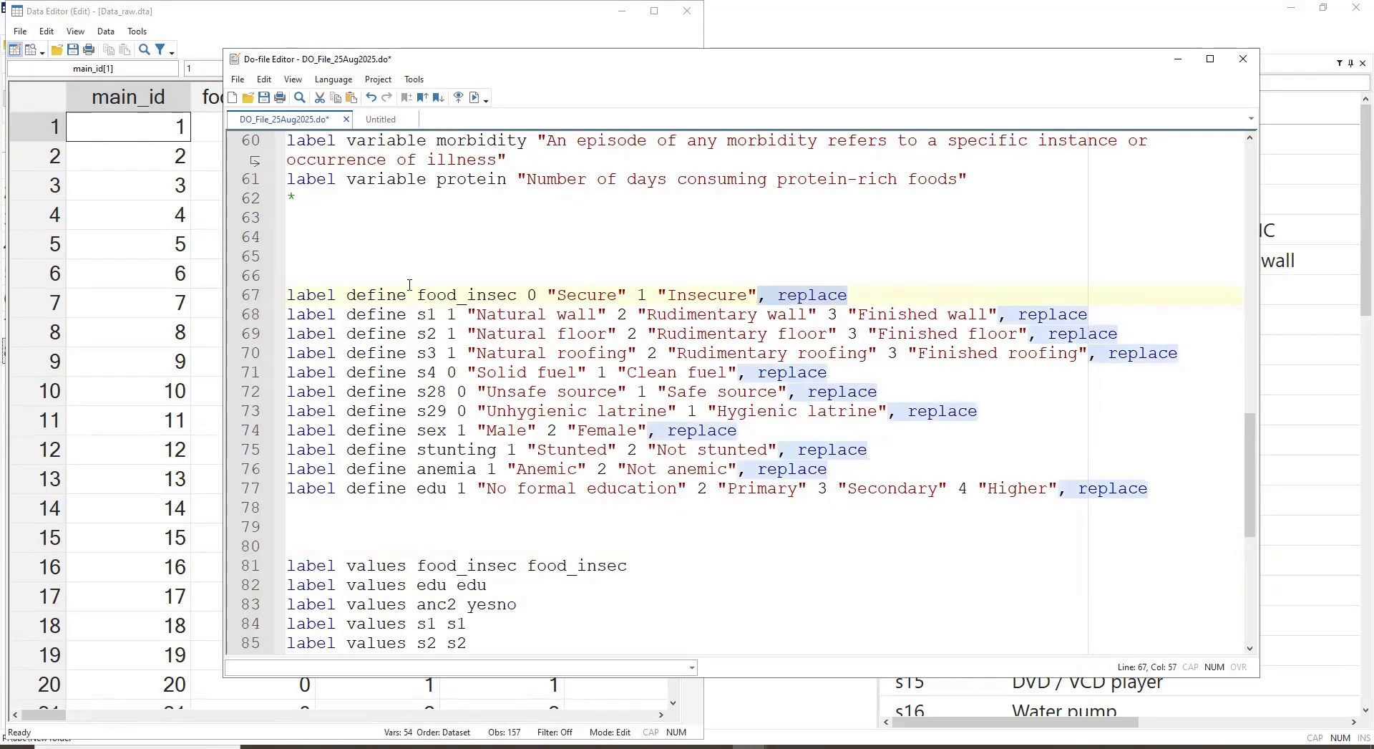
{"action": "left_click_drag", "start_coordinate": [386, 272], "coordinate": [568, 607]}
{"action": "scroll", "coordinate": [528, 506], "scroll_direction": "down", "scroll_amount": 3}
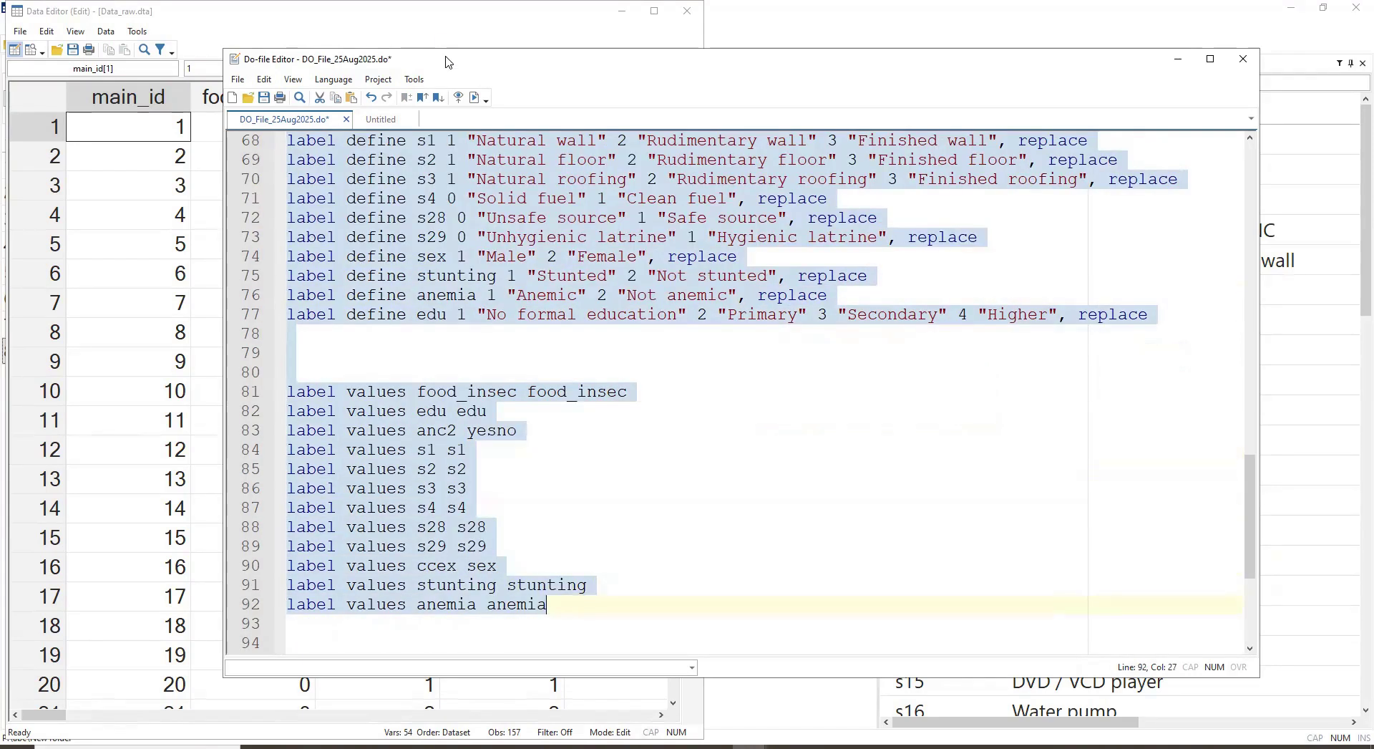
{"action": "left_click_drag", "start_coordinate": [446, 61], "coordinate": [932, 81]}
{"action": "left_click", "coordinate": [961, 118]}
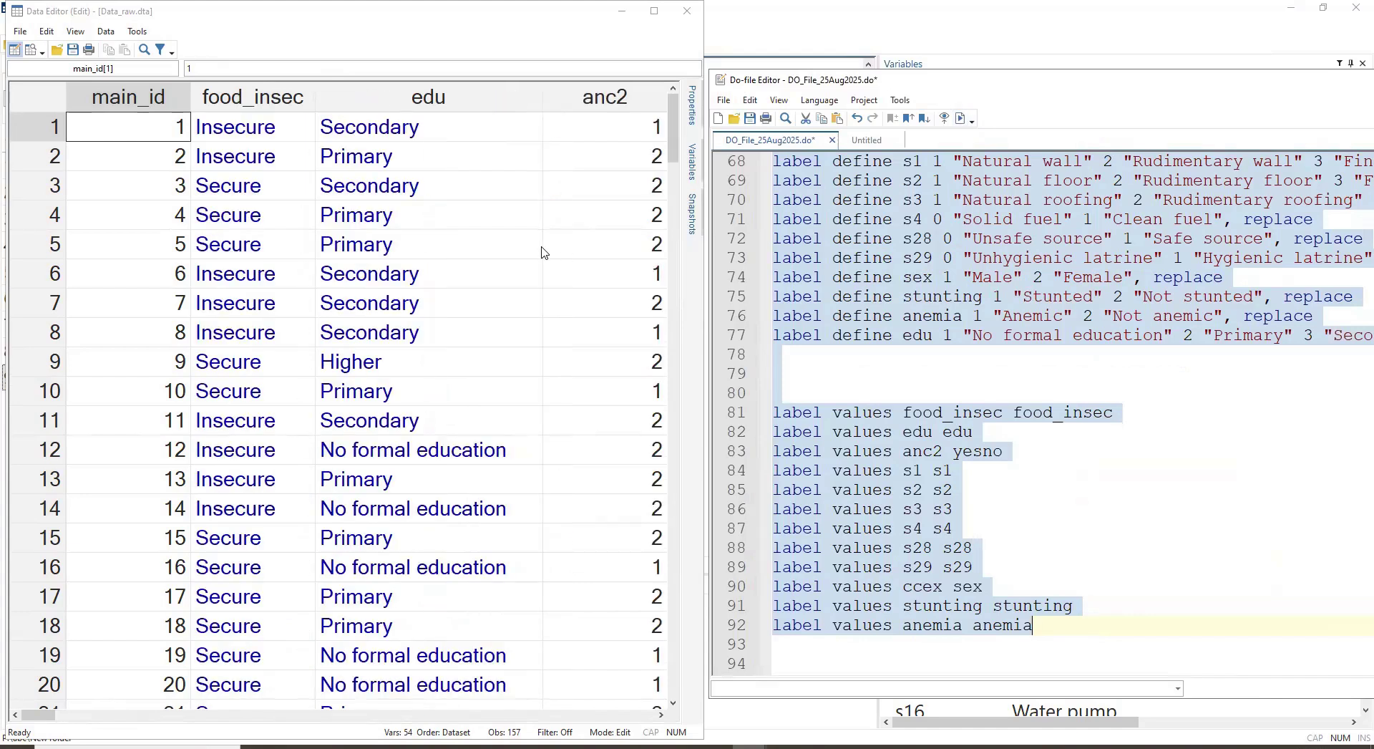
Step: Check the anc2 values in the data editor against the label commands in the do-file
{"action": "left_click", "coordinate": [542, 252]}
{"action": "left_click", "coordinate": [607, 209]}
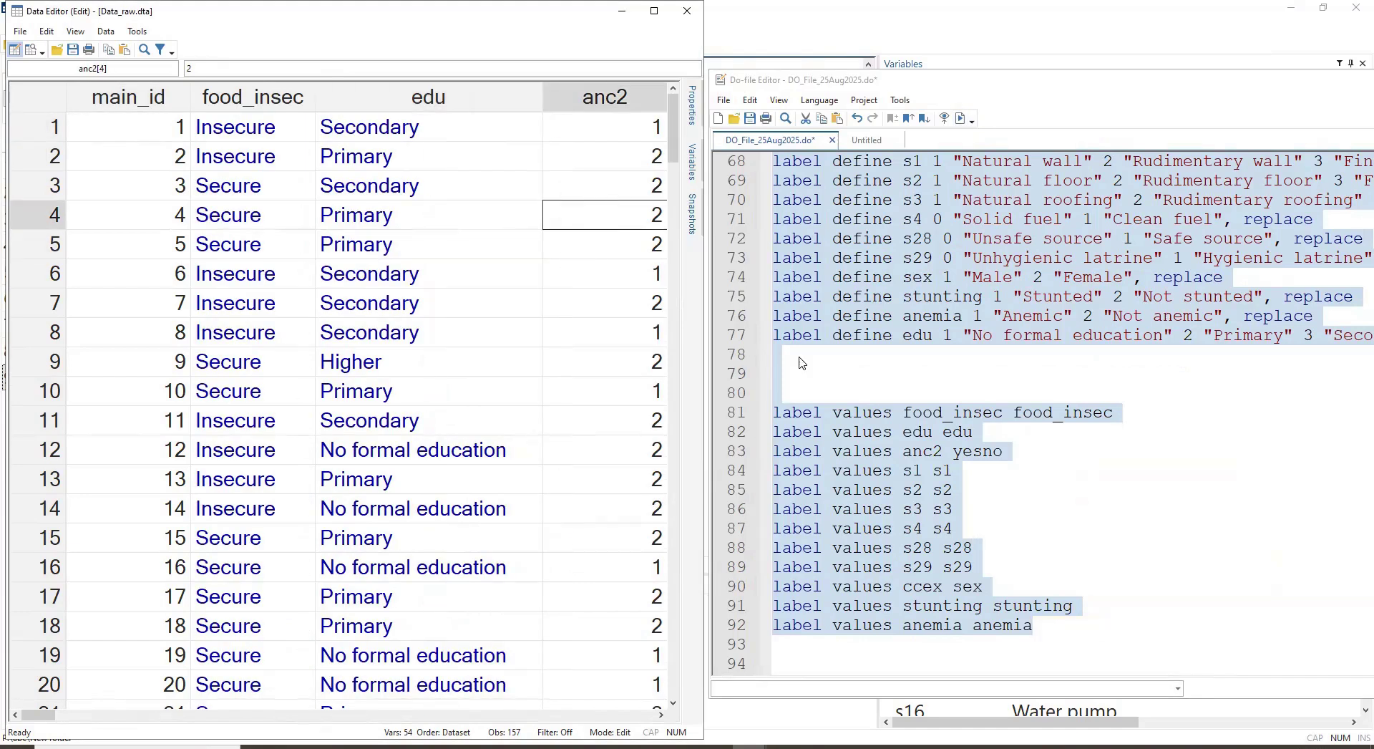
{"action": "scroll", "coordinate": [930, 389], "scroll_direction": "up", "scroll_amount": 2}
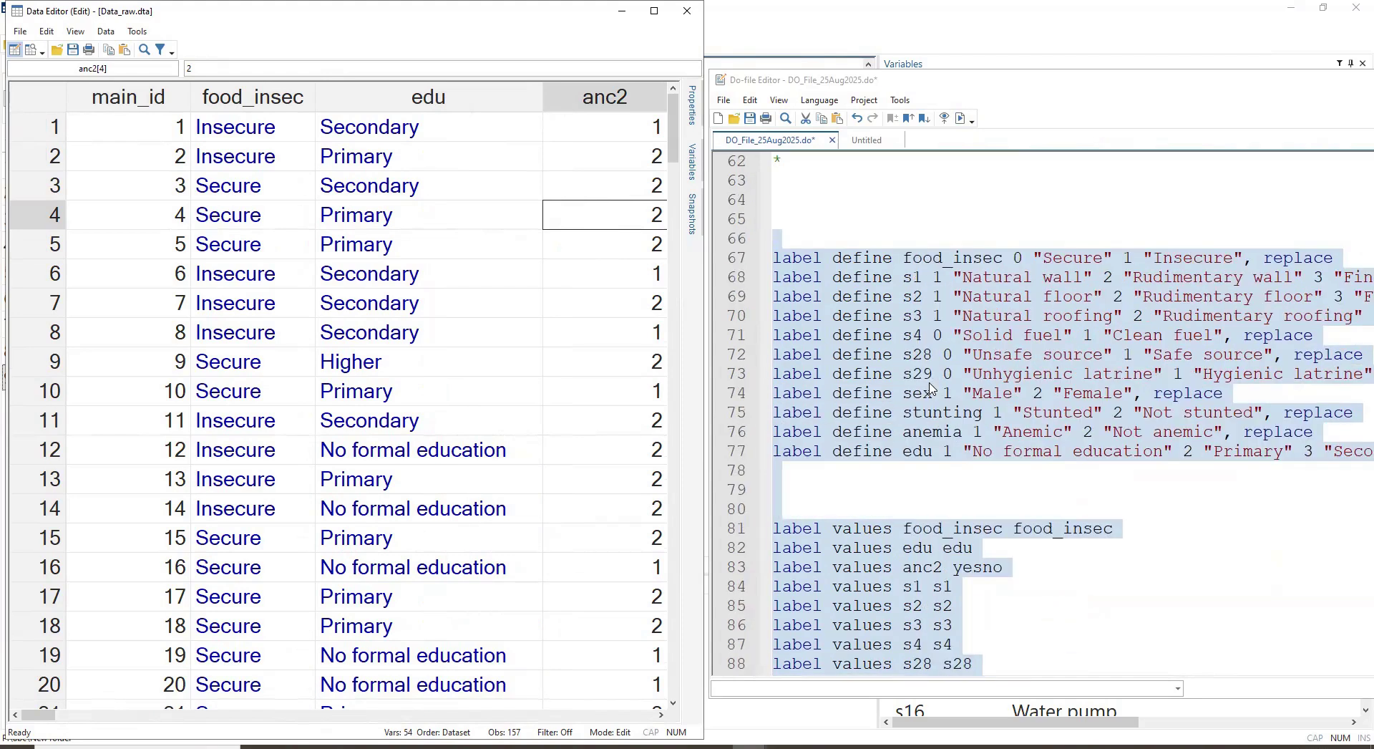
{"action": "left_click", "coordinate": [577, 286]}
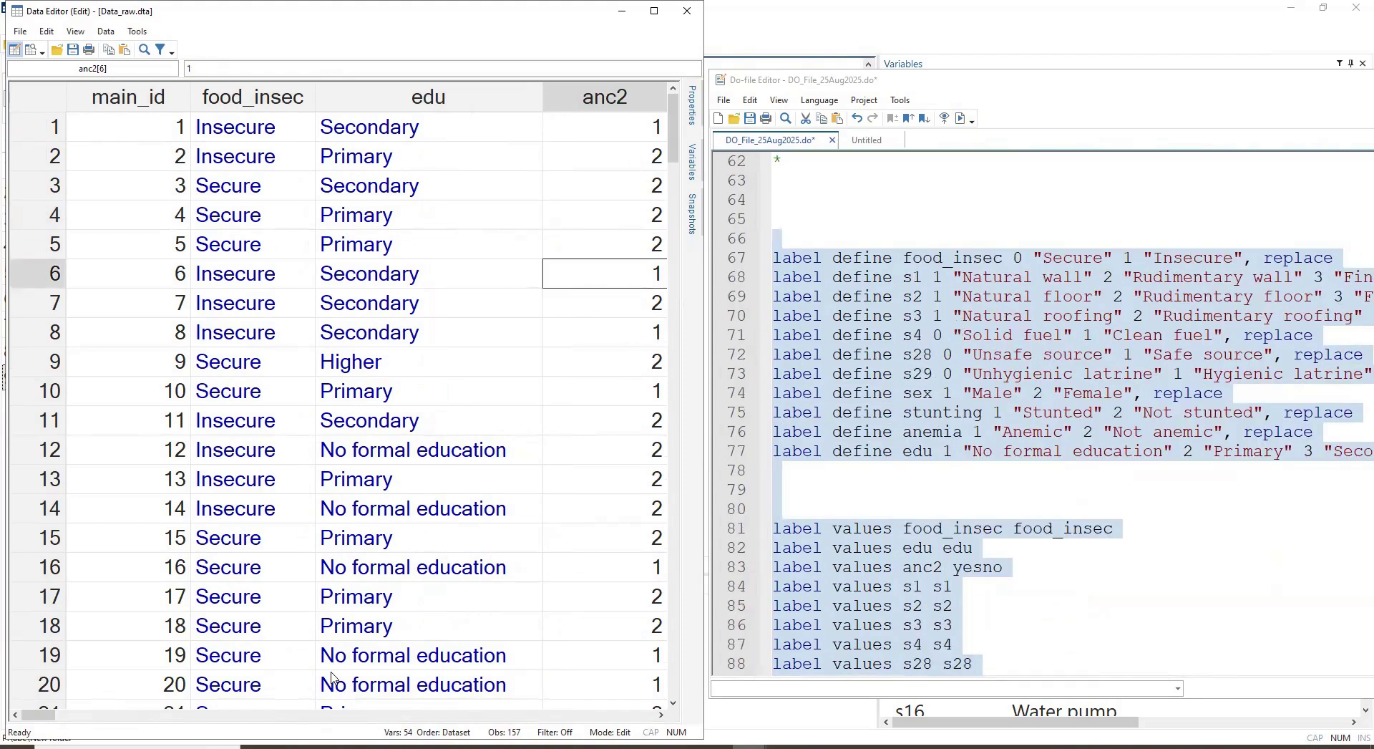
{"action": "left_click", "coordinate": [553, 307]}
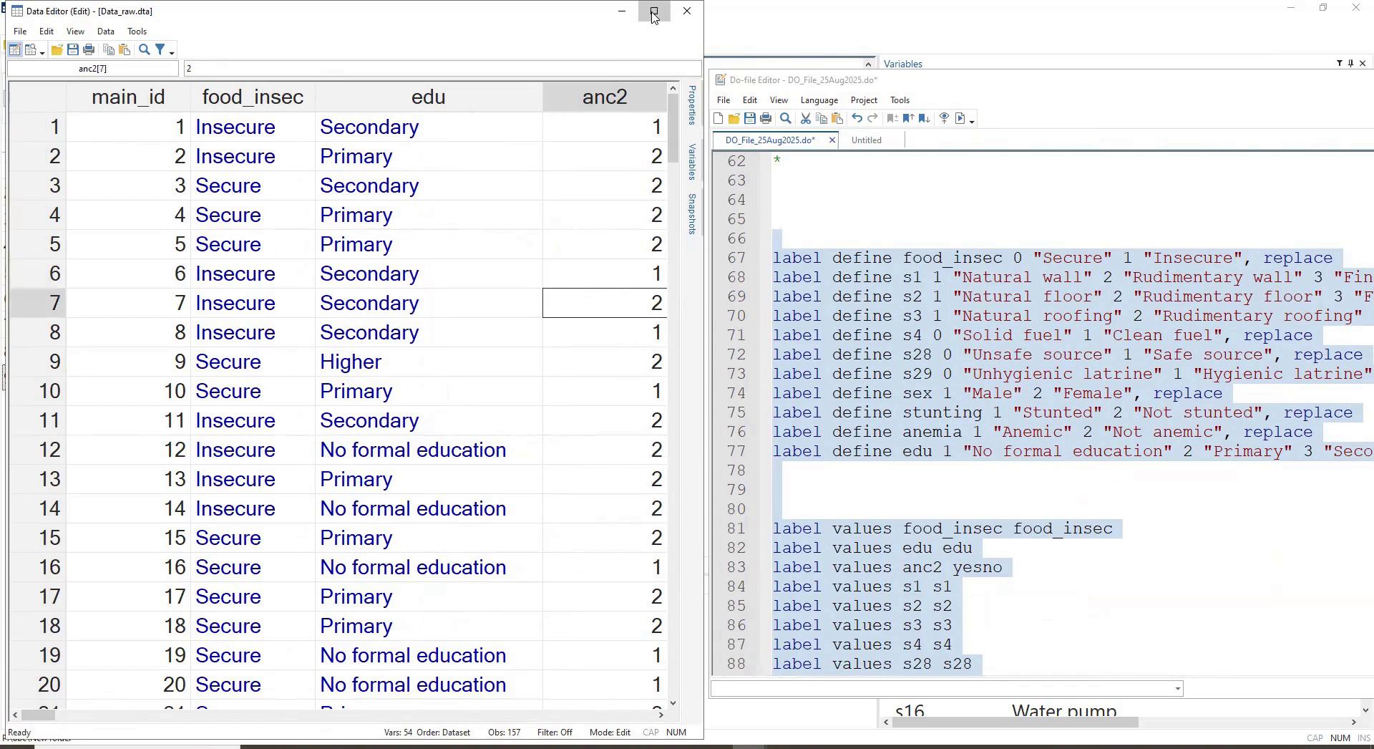
Step: Maximize the data editor and examine the value labels applied to s1 through s4, checking the s4 codes across the records
{"action": "left_click", "coordinate": [654, 16]}
{"action": "scroll", "coordinate": [619, 458], "scroll_direction": "down", "scroll_amount": 6}
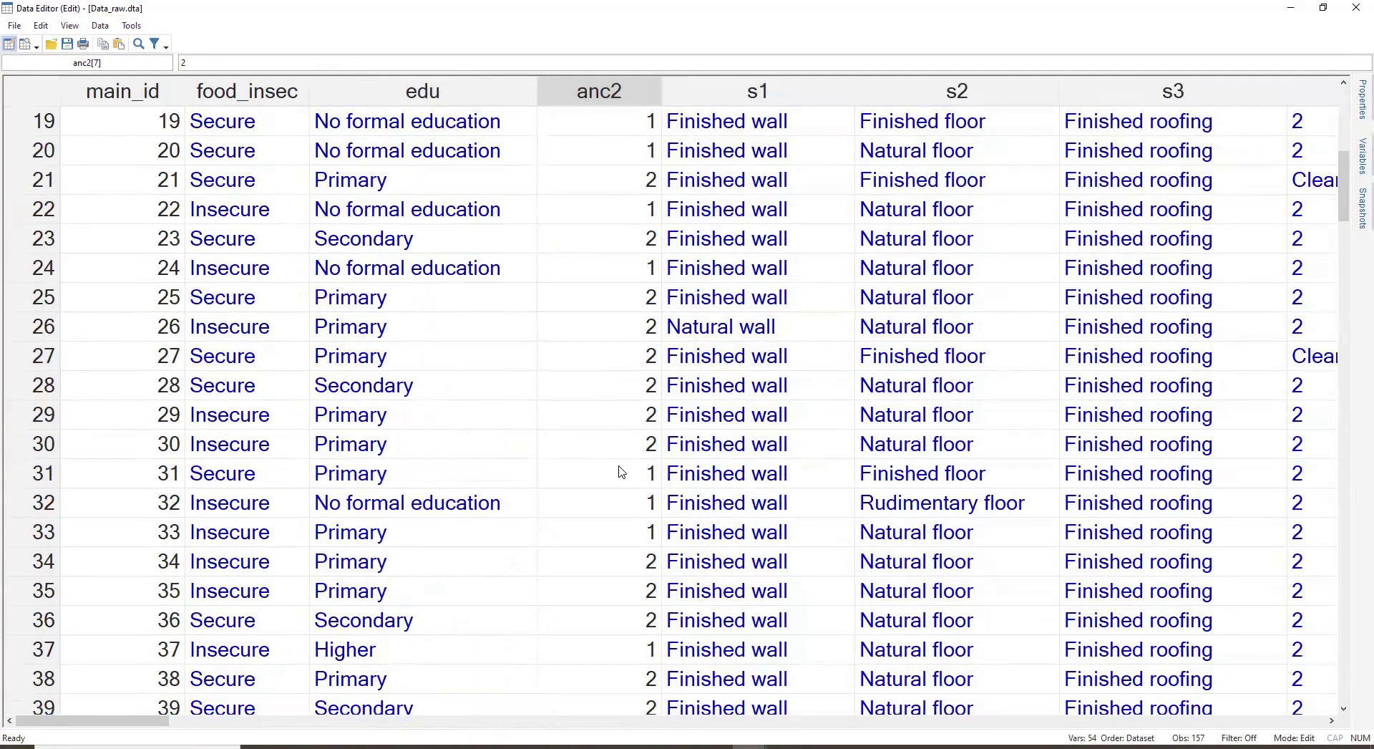
{"action": "scroll", "coordinate": [584, 537], "scroll_direction": "down", "scroll_amount": 17}
{"action": "left_click_drag", "start_coordinate": [150, 721], "coordinate": [227, 721]}
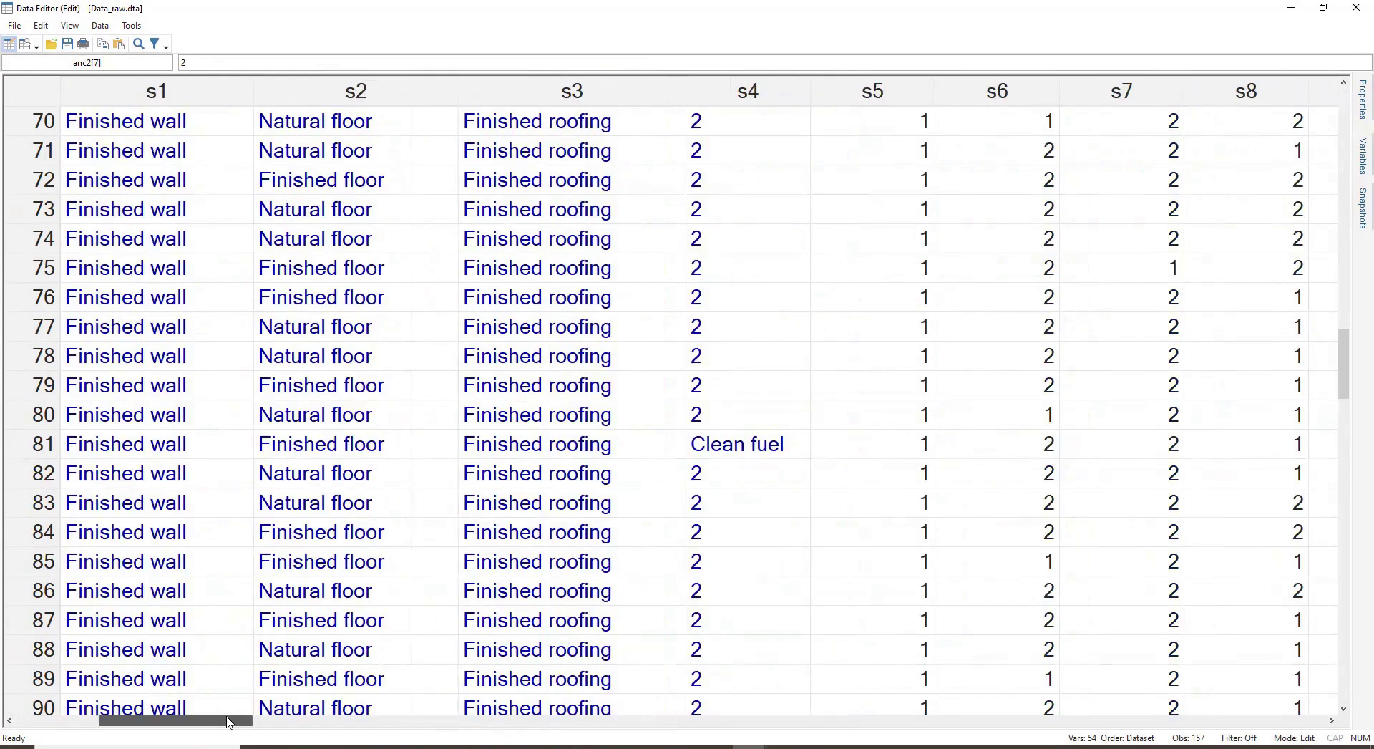
{"action": "mouse_move", "coordinate": [228, 721]}
{"action": "left_mouse_down"}
{"action": "mouse_move", "coordinate": [307, 720]}
{"action": "mouse_move", "coordinate": [201, 721]}
{"action": "mouse_move", "coordinate": [216, 721]}
{"action": "left_mouse_up"}
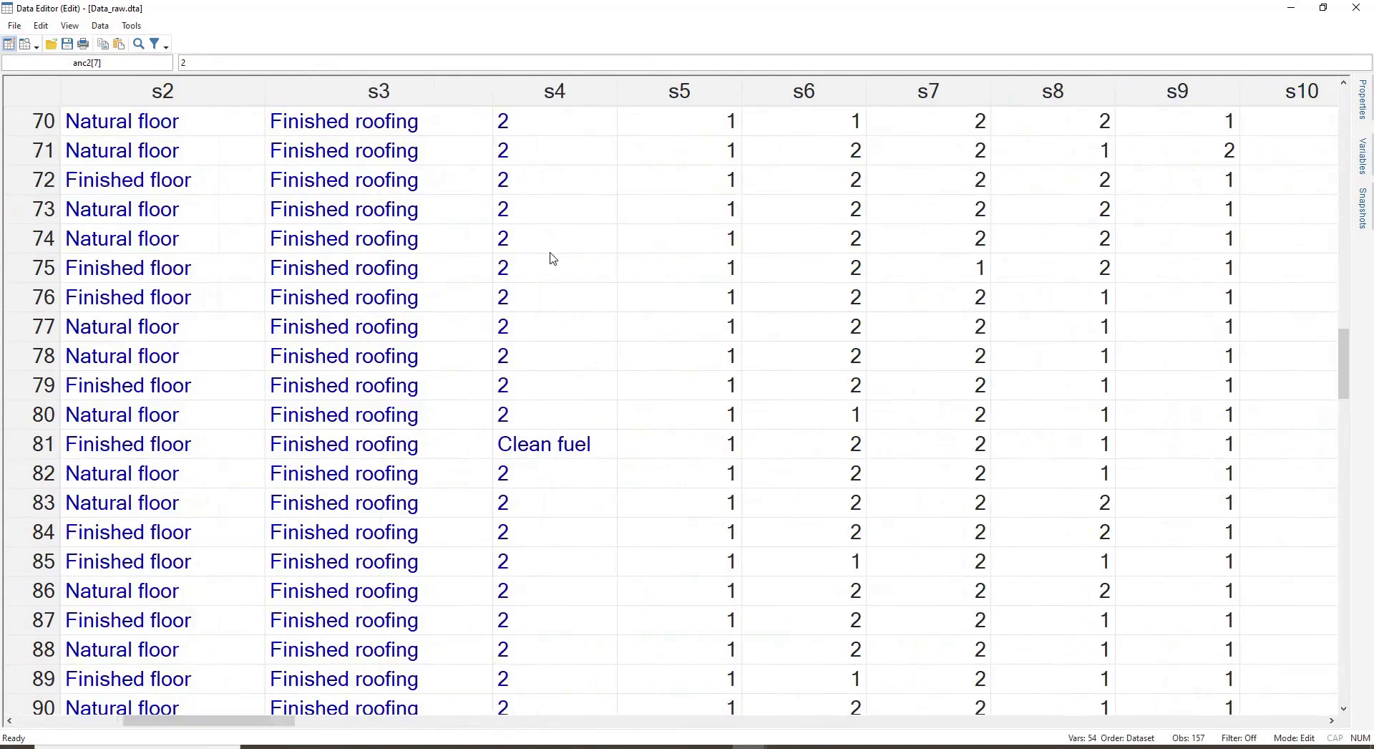
{"action": "scroll", "coordinate": [552, 255], "scroll_direction": "up", "scroll_amount": 9}
{"action": "scroll", "coordinate": [552, 255], "scroll_direction": "up", "scroll_amount": 10}
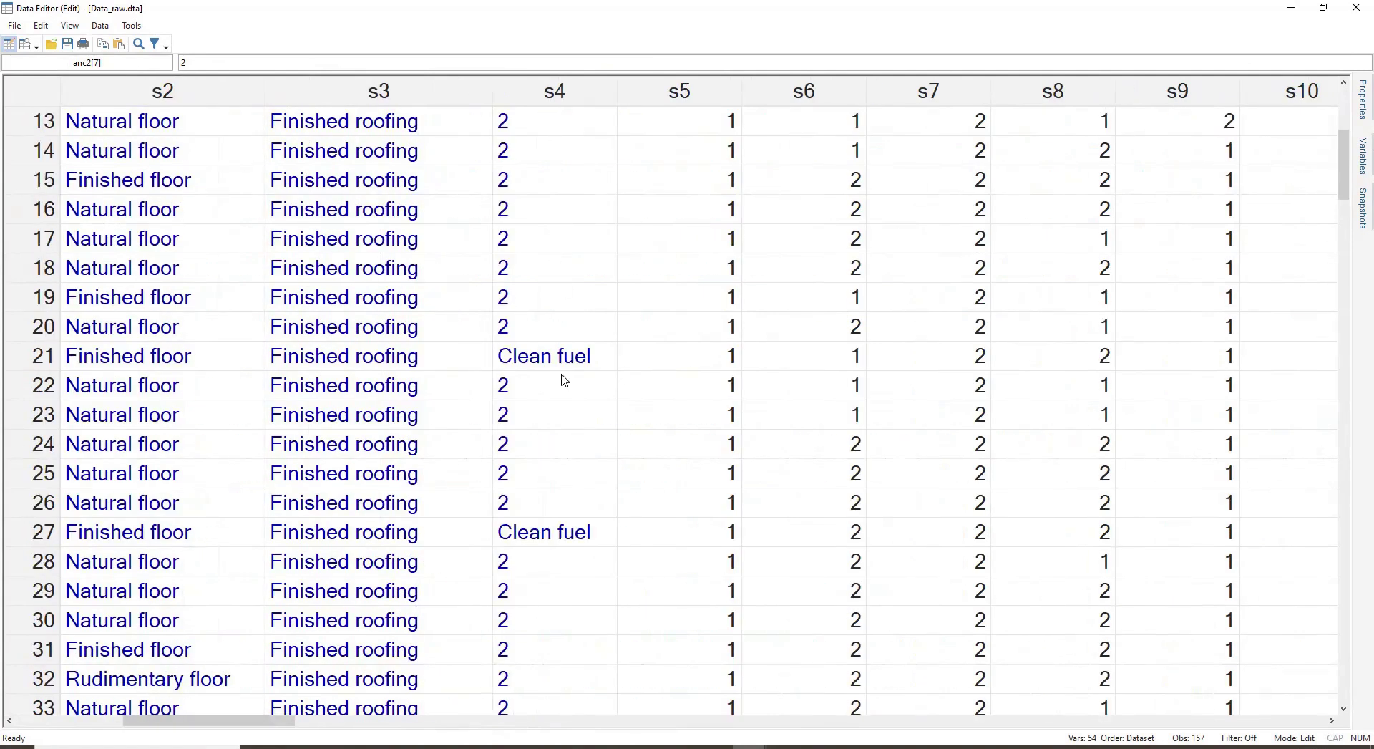
{"action": "scroll", "coordinate": [564, 387], "scroll_direction": "up", "scroll_amount": 4}
{"action": "scroll", "coordinate": [544, 340], "scroll_direction": "down", "scroll_amount": 8}
{"action": "scroll", "coordinate": [547, 347], "scroll_direction": "up", "scroll_amount": 3}
Step: Change the Solid fuel code in the s4 label definition to 2, and rerun that line with the data editor in view
{"action": "key", "text": "alt+Tab"}
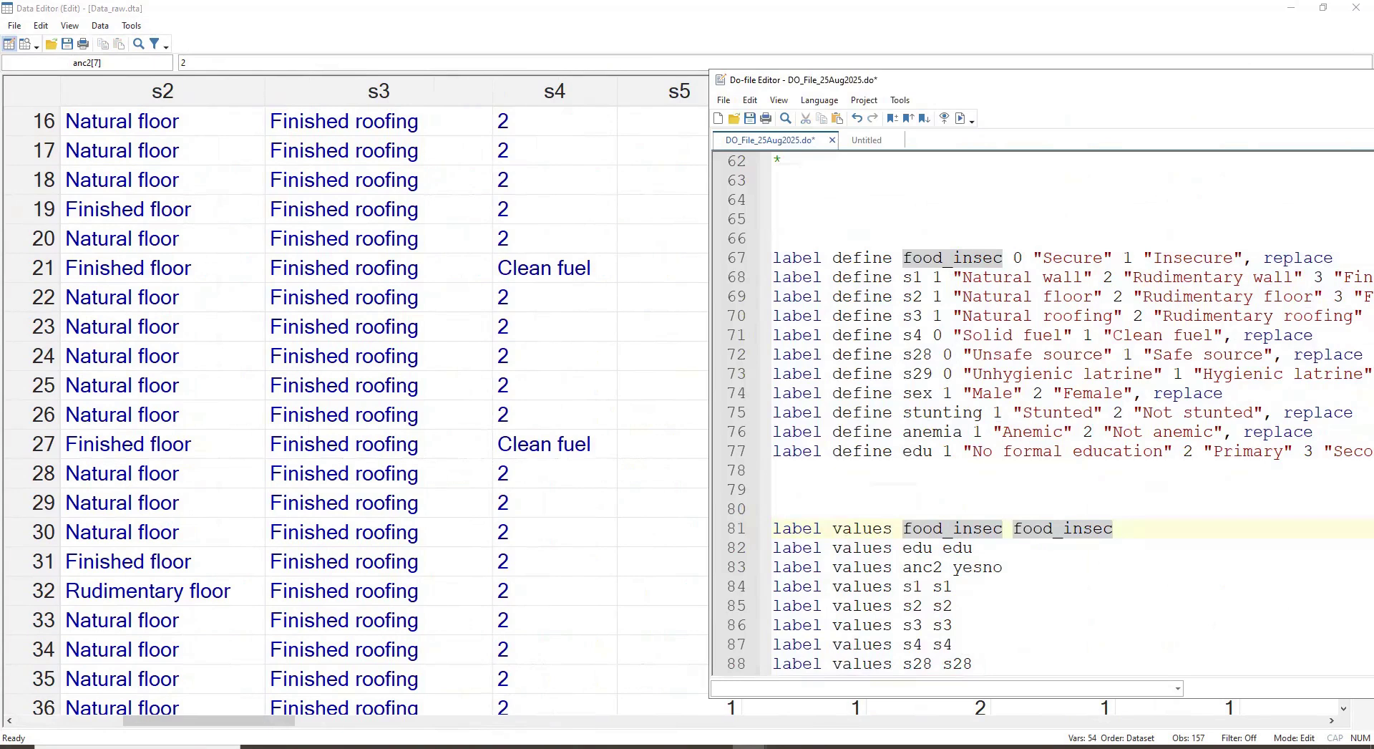
{"action": "left_click", "coordinate": [503, 364]}
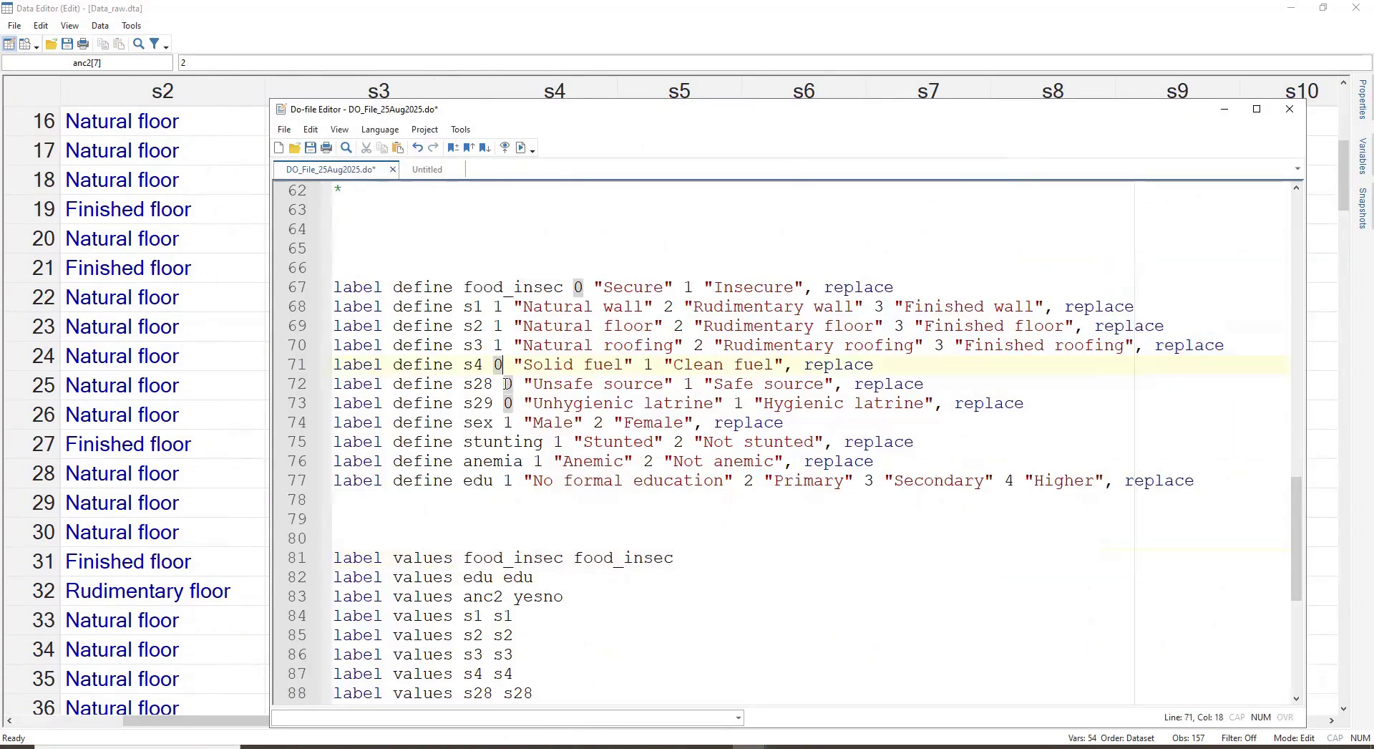
{"action": "key", "text": "BackSpace"}
{"action": "type", "text": "2"}
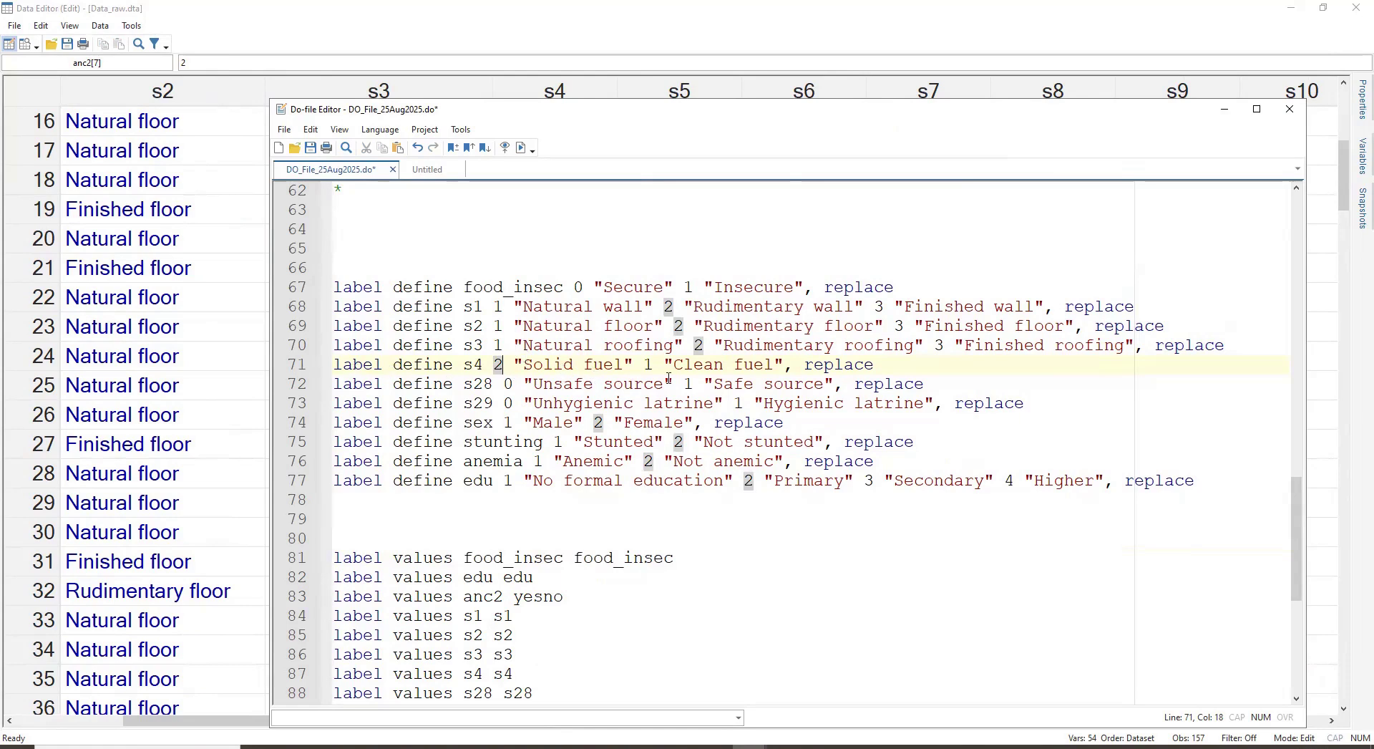
{"action": "left_click_drag", "start_coordinate": [886, 367], "coordinate": [334, 365]}
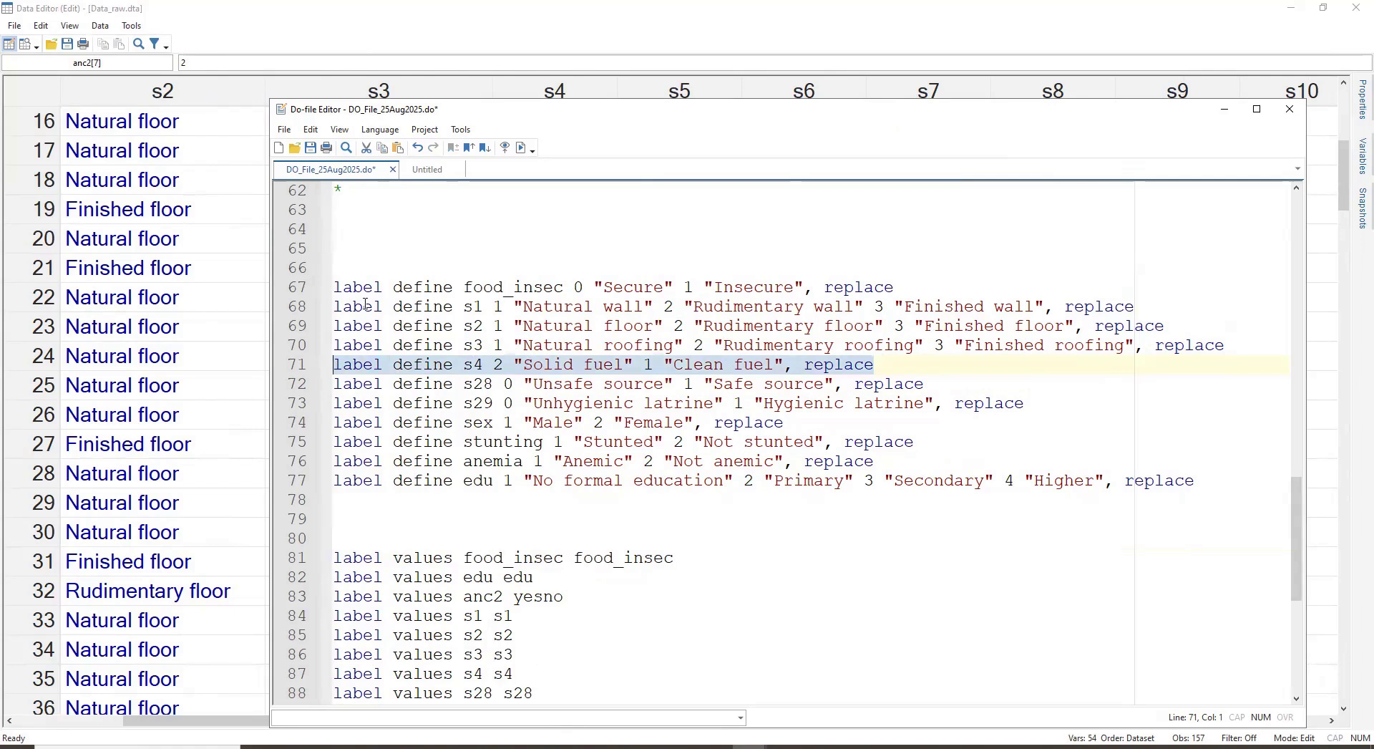
{"action": "left_click_drag", "start_coordinate": [487, 122], "coordinate": [870, 98]}
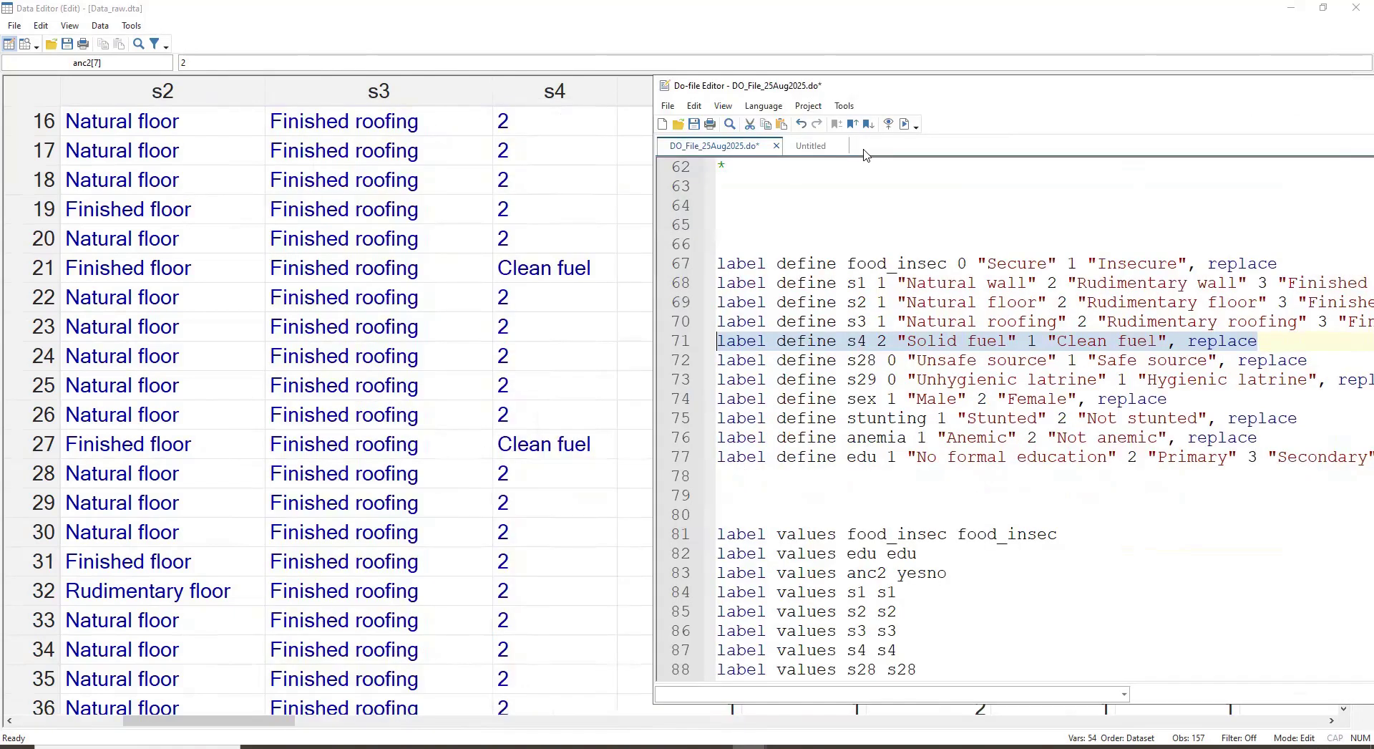
{"action": "left_click", "coordinate": [905, 125]}
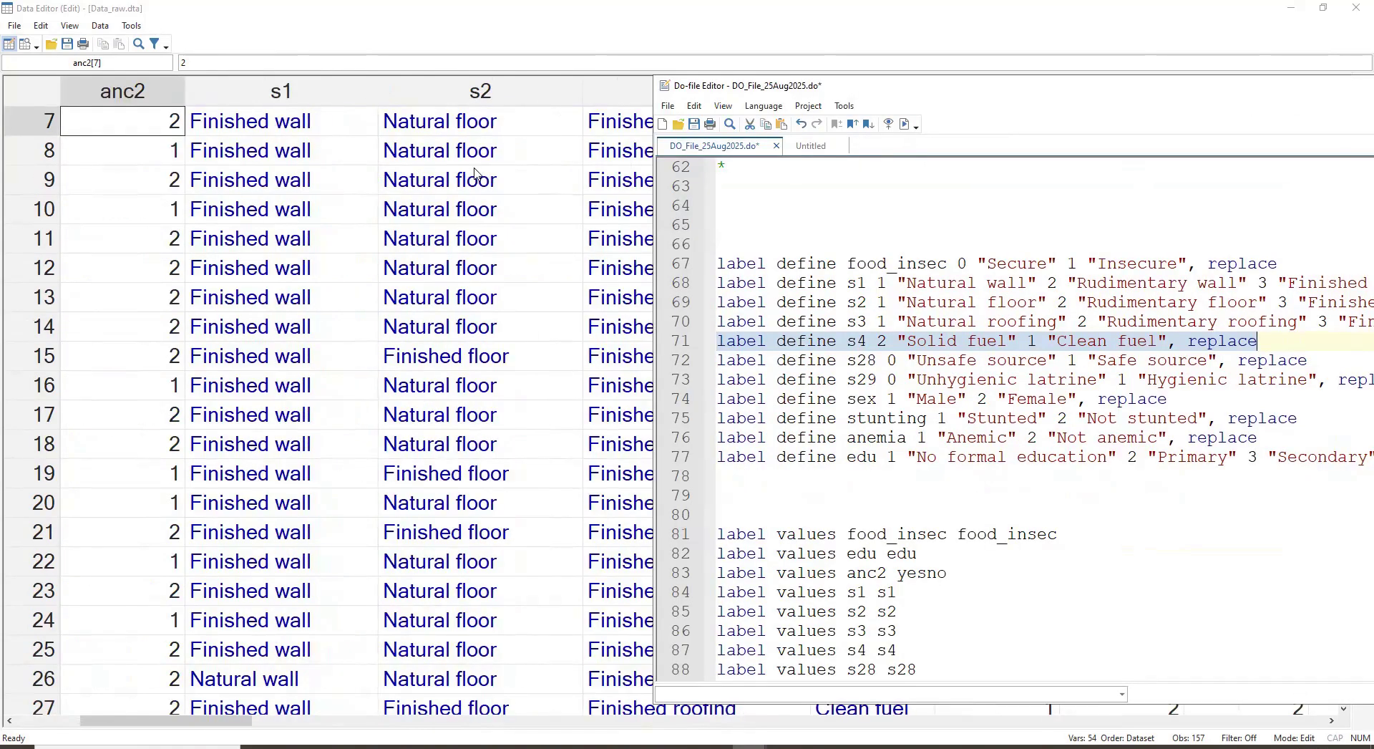
Step: Check the s4 labels in the data editor, and look through the remaining columns for unlabelled coded variables
{"action": "left_click", "coordinate": [466, 247]}
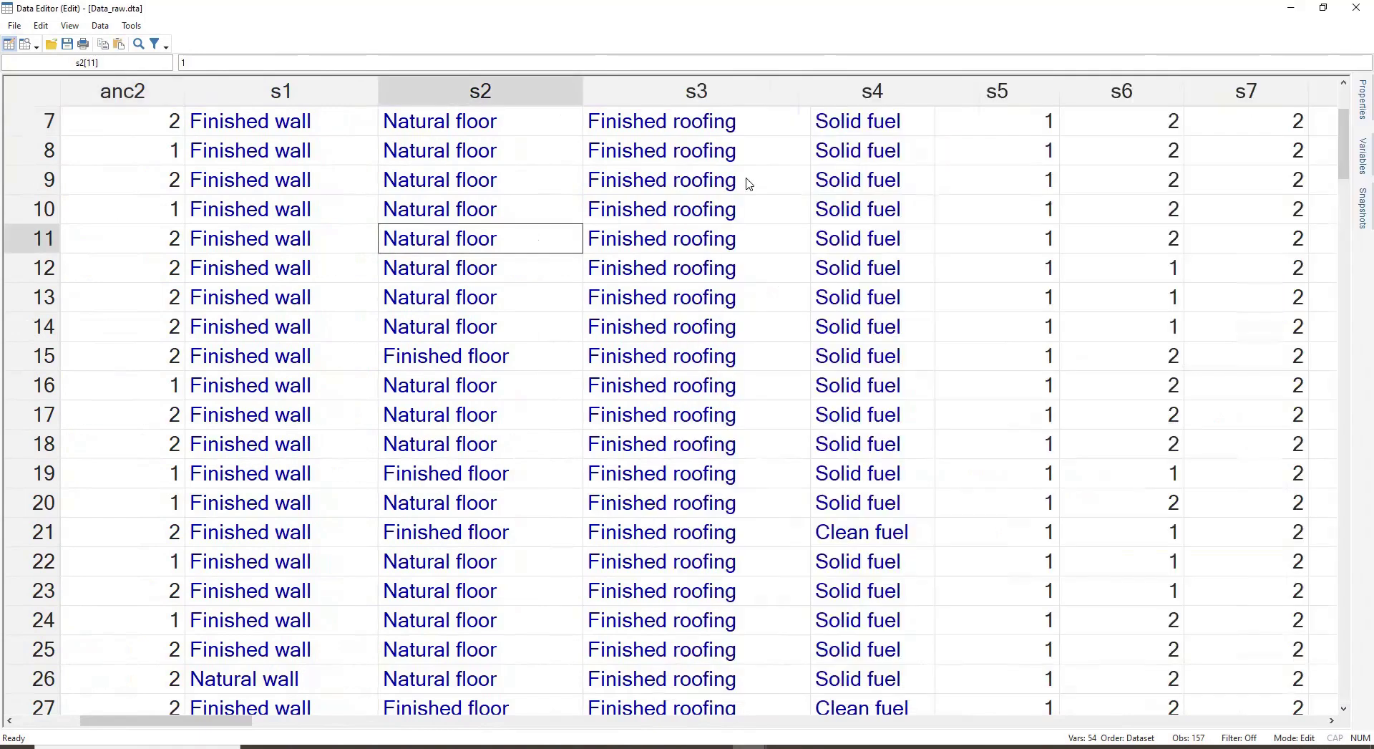
{"action": "left_click", "coordinate": [825, 130]}
{"action": "left_click_drag", "start_coordinate": [229, 723], "coordinate": [1047, 730]}
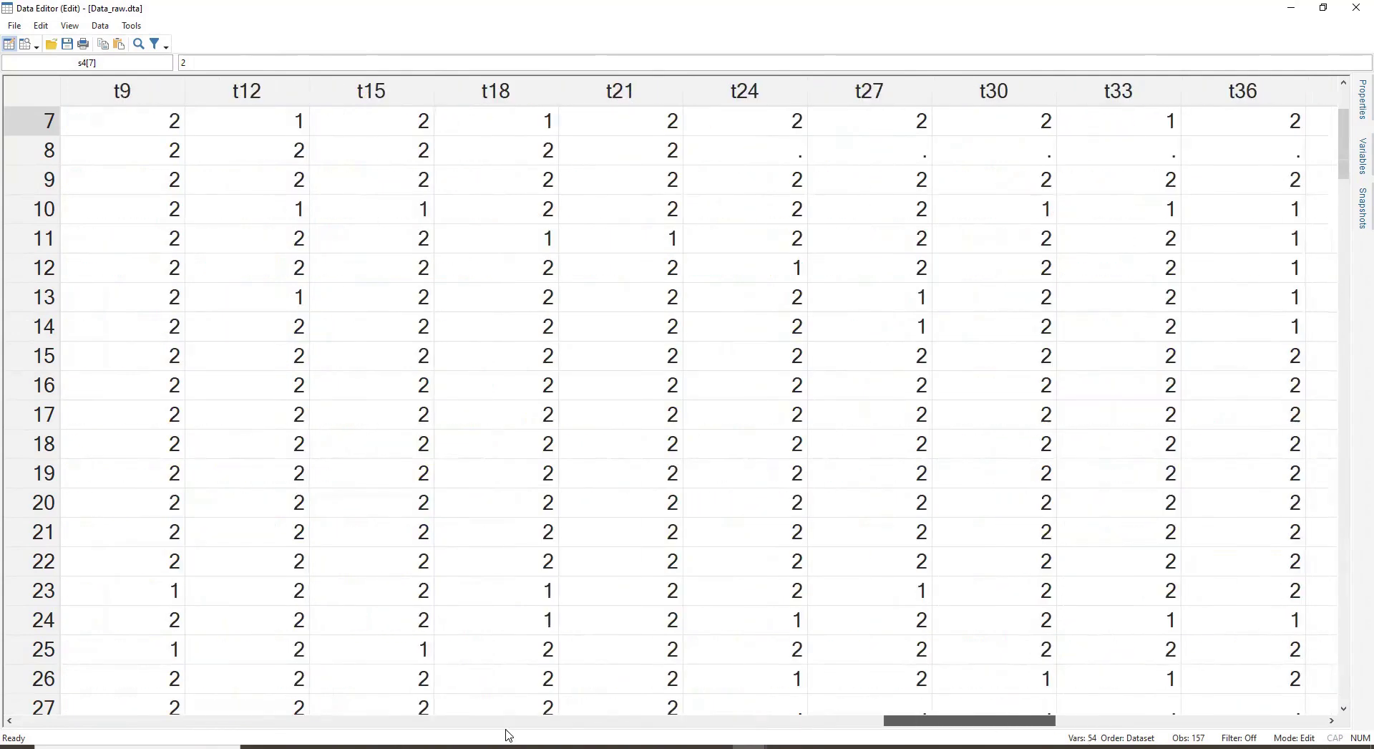
{"action": "left_click_drag", "start_coordinate": [505, 729], "coordinate": [194, 707]}
Step: Maximize the do-file editor and write label define yn 1 "Yes" 2 "No" on line 97, below the label values block
{"action": "key", "text": "alt+Tab"}
{"action": "key", "text": "ctrl+shift+Left"}
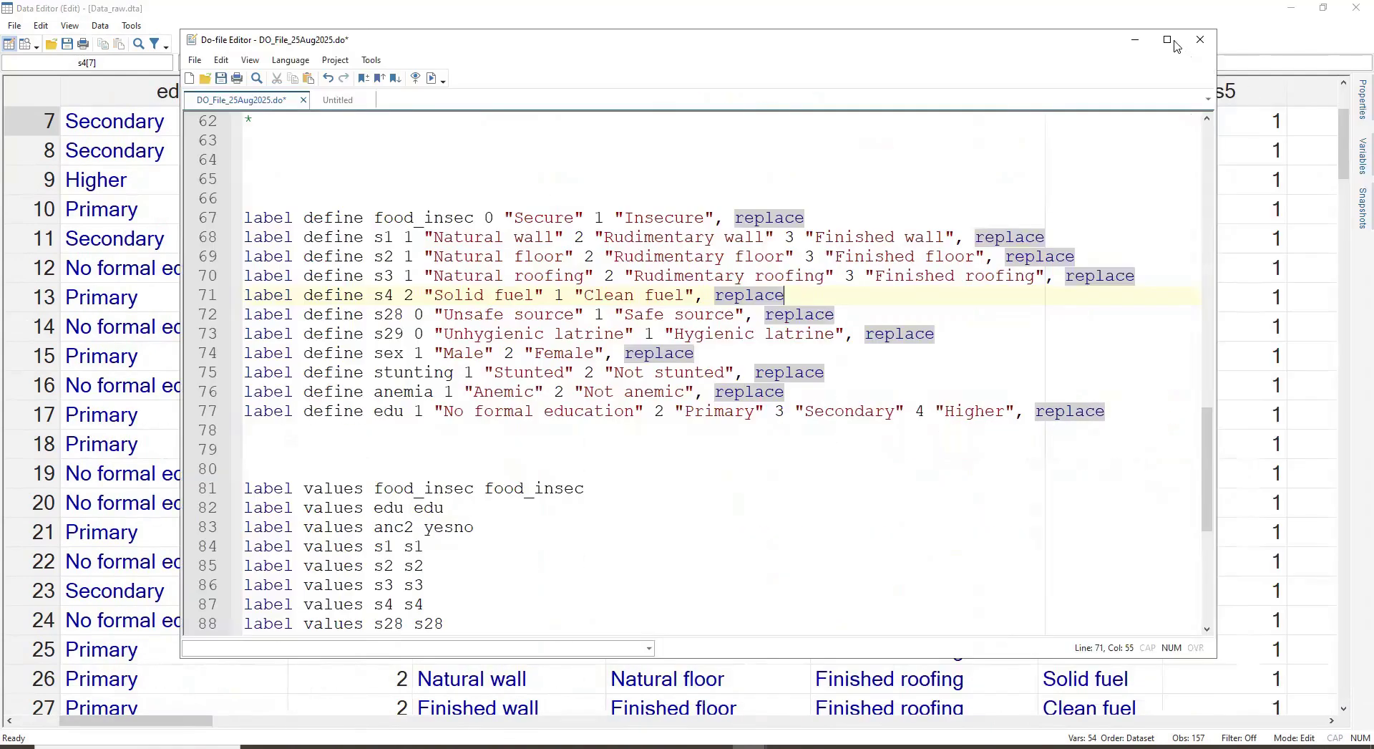
{"action": "left_click", "coordinate": [1168, 40]}
{"action": "scroll", "coordinate": [541, 421], "scroll_direction": "down", "scroll_amount": 5}
{"action": "left_click", "coordinate": [154, 490]}
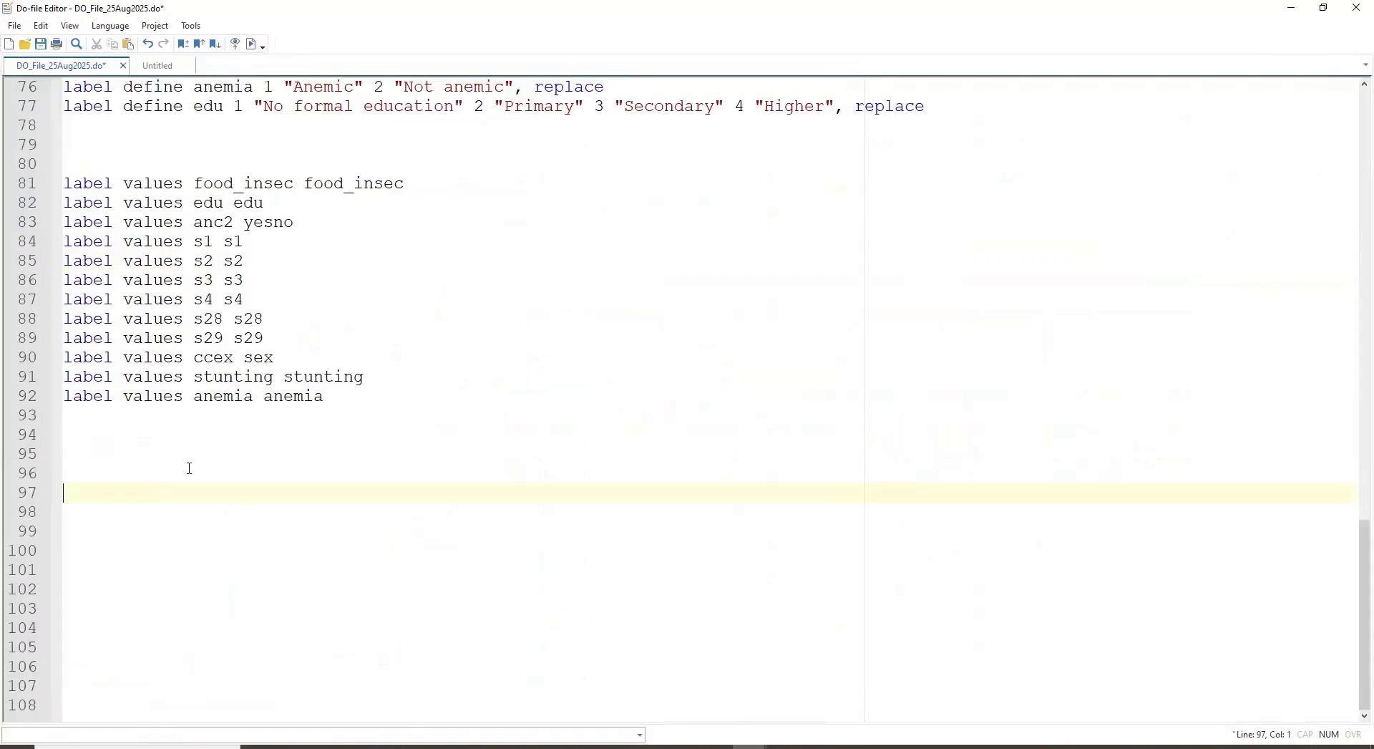
{"action": "type", "text": "la"}
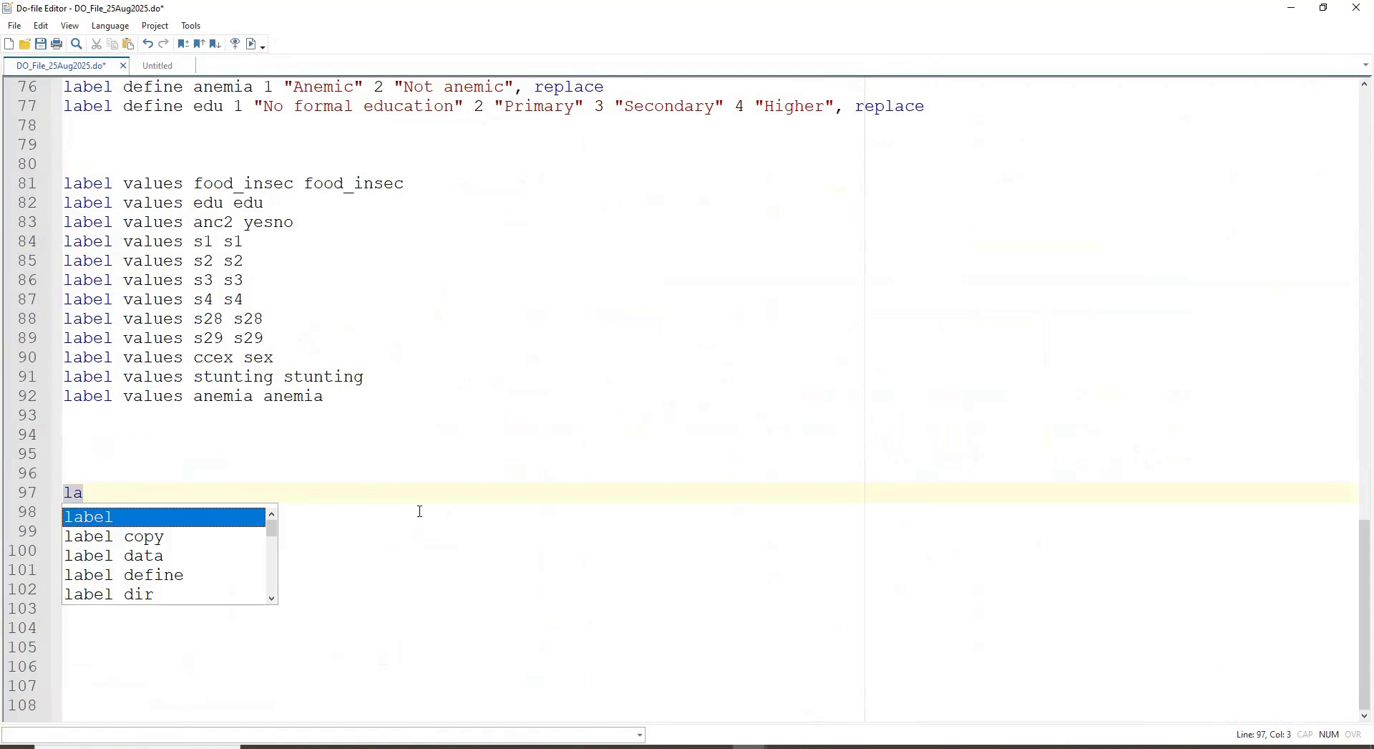
{"action": "key", "text": "Return"}
{"action": "type", "text": "define"}
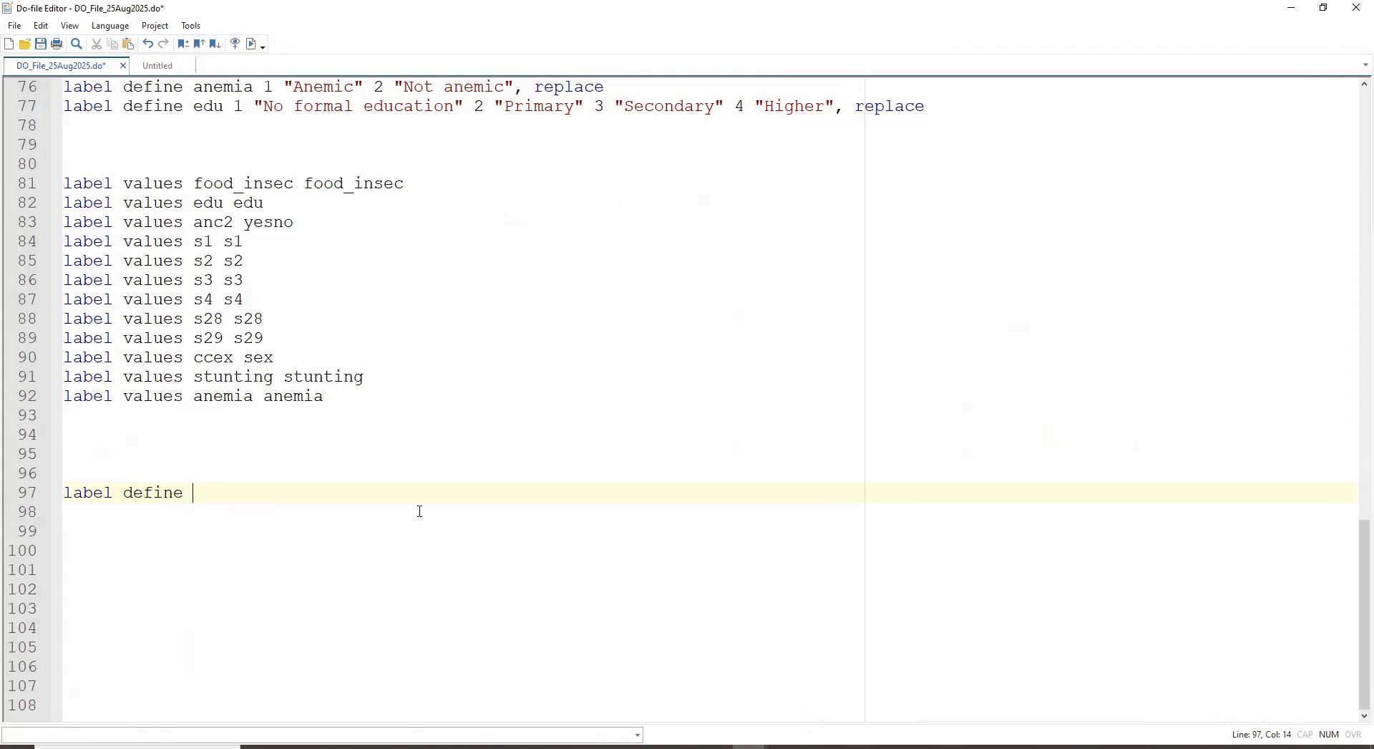
{"action": "type", "text": " yn 1 \"Yes"}
{"action": "key", "text": "Right"}
{"action": "type", "text": "2 \"No"}
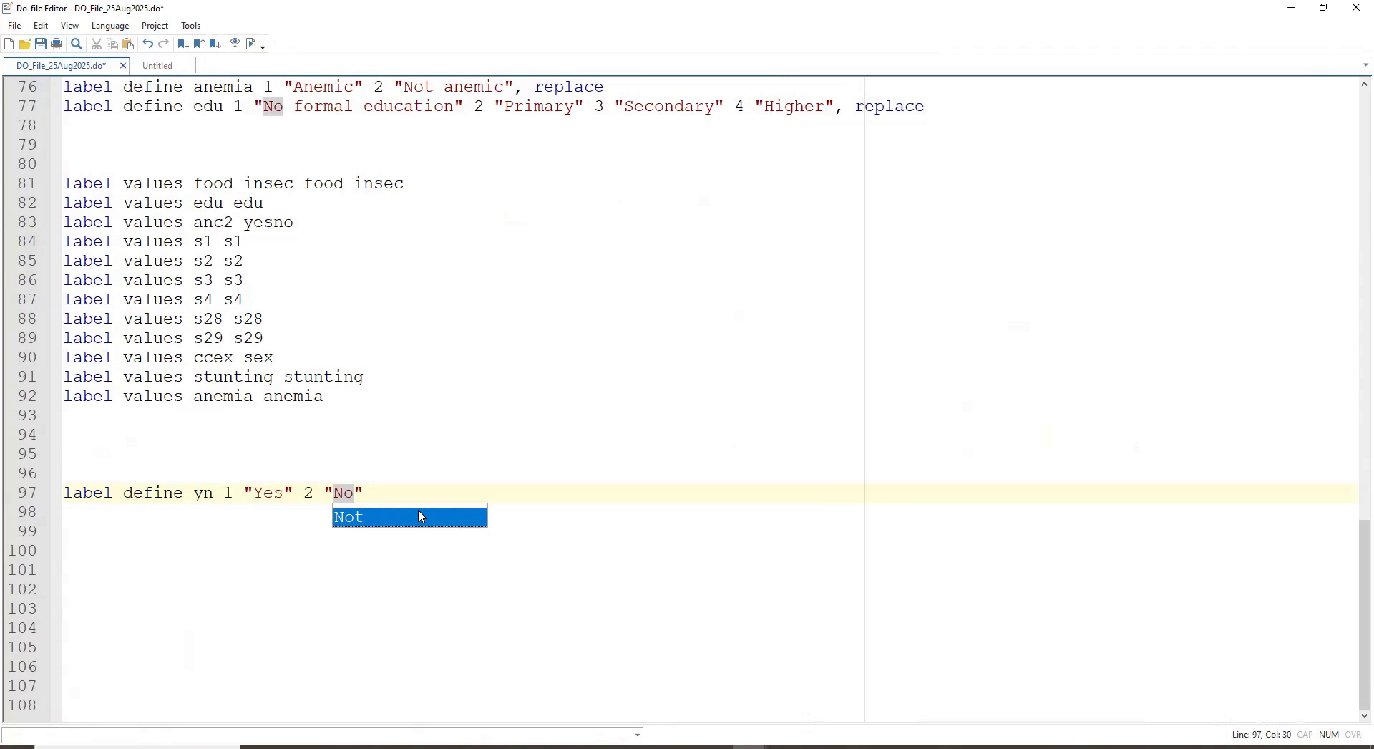
Step: Add the code 0 "No" to the end of the yn label definition
{"action": "key", "text": "Right"}
{"action": "type", "text": "0 \""}
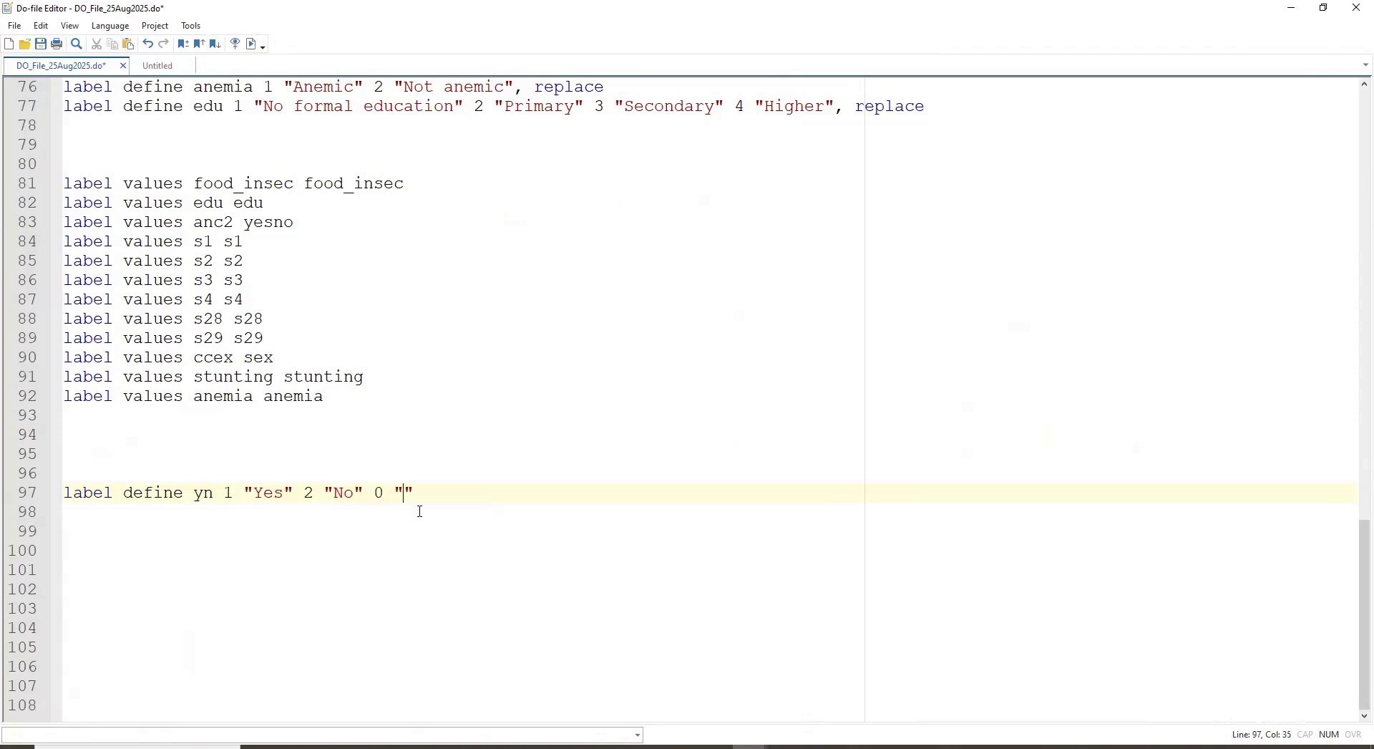
{"action": "type", "text": "N"}
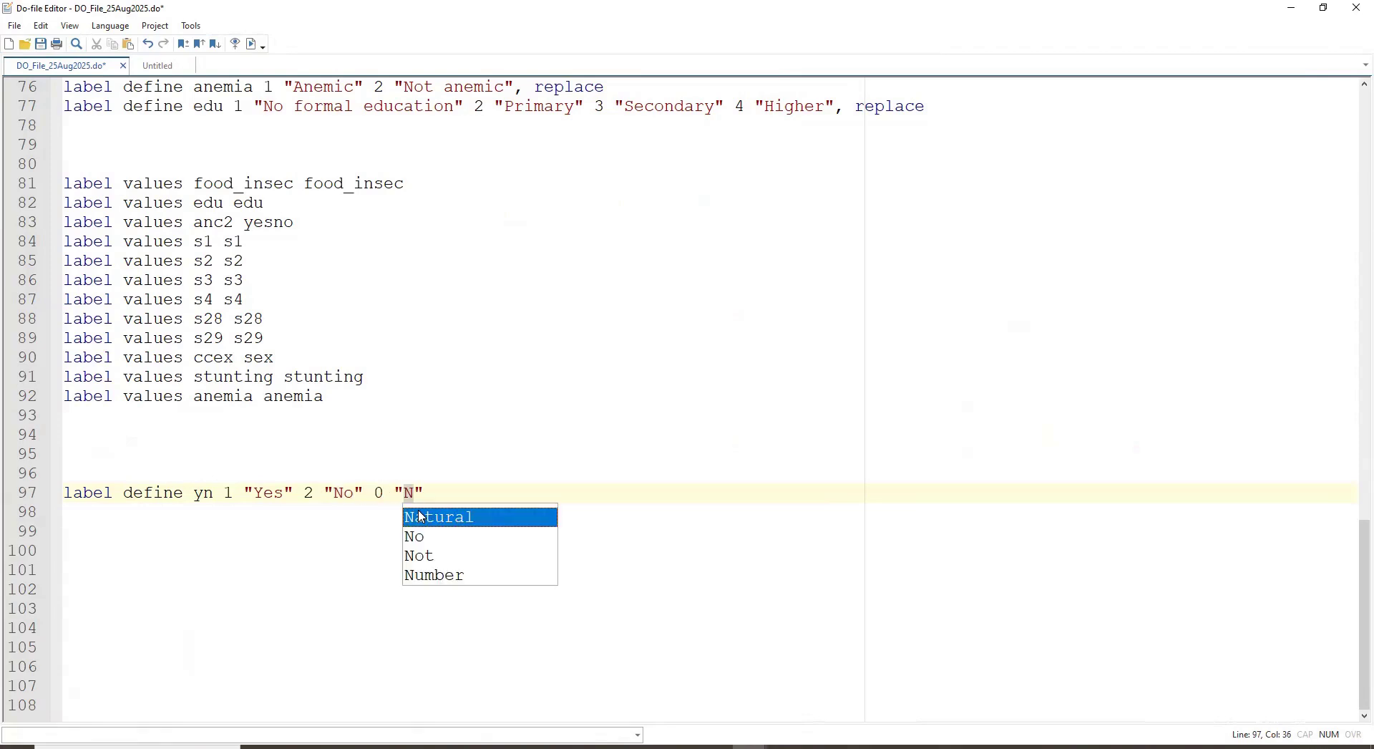
{"action": "type", "text": "o"}
{"action": "left_click", "coordinate": [345, 519]}
{"action": "left_click_drag", "start_coordinate": [373, 493], "coordinate": [383, 492]}
{"action": "left_click", "coordinate": [387, 544]}
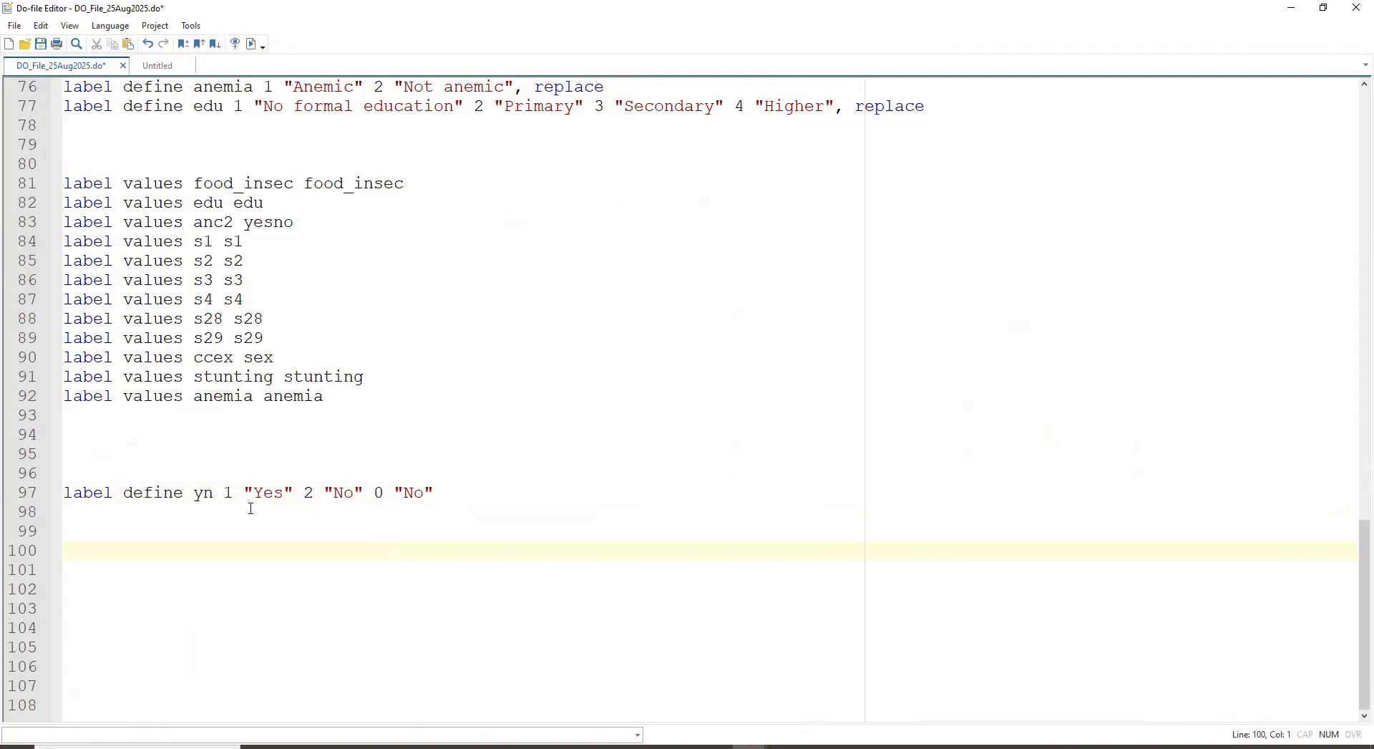
Step: Append the replace option, preceded by a comma, to the yn label definition on line 97
{"action": "left_click_drag", "start_coordinate": [304, 492], "coordinate": [362, 492]}
{"action": "left_click", "coordinate": [312, 516]}
{"action": "left_click", "coordinate": [380, 510]}
{"action": "left_click", "coordinate": [376, 494]}
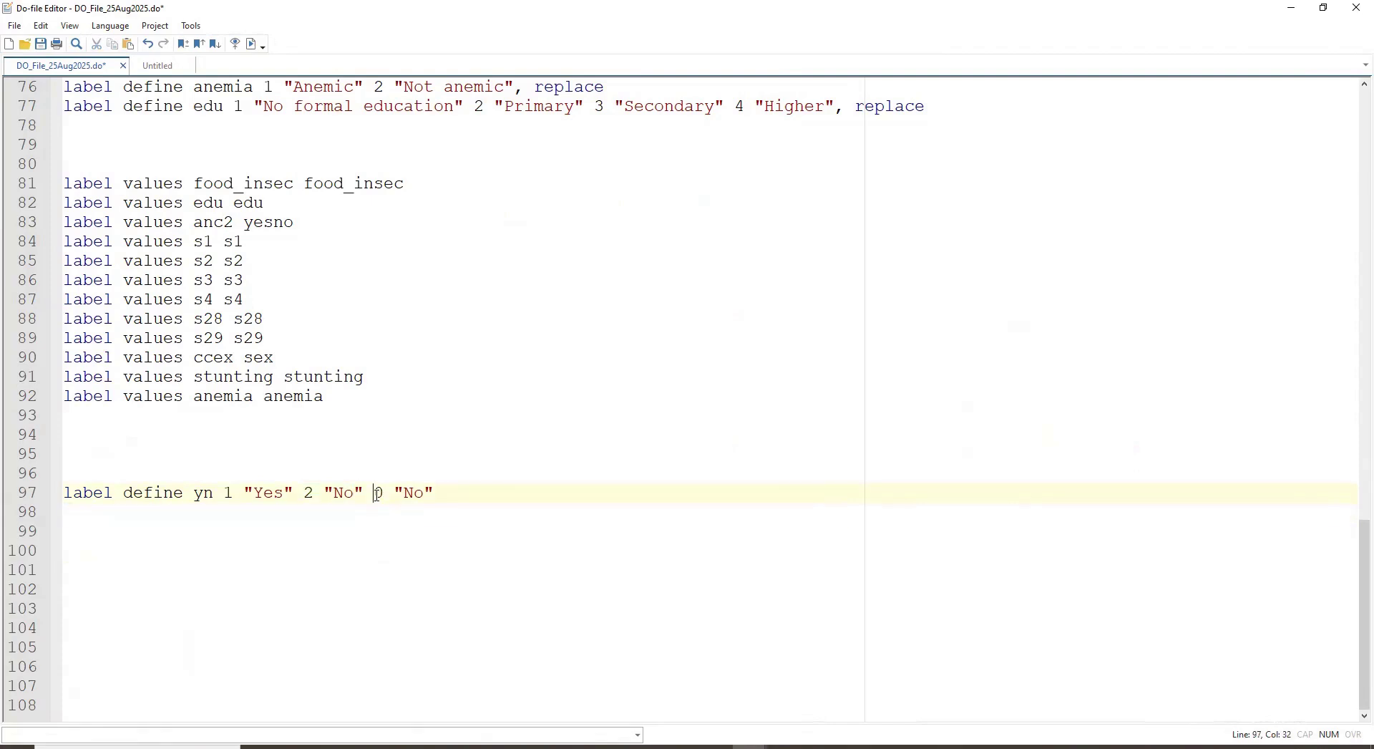
{"action": "left_click", "coordinate": [438, 491]}
{"action": "type", "text": ", replace"}
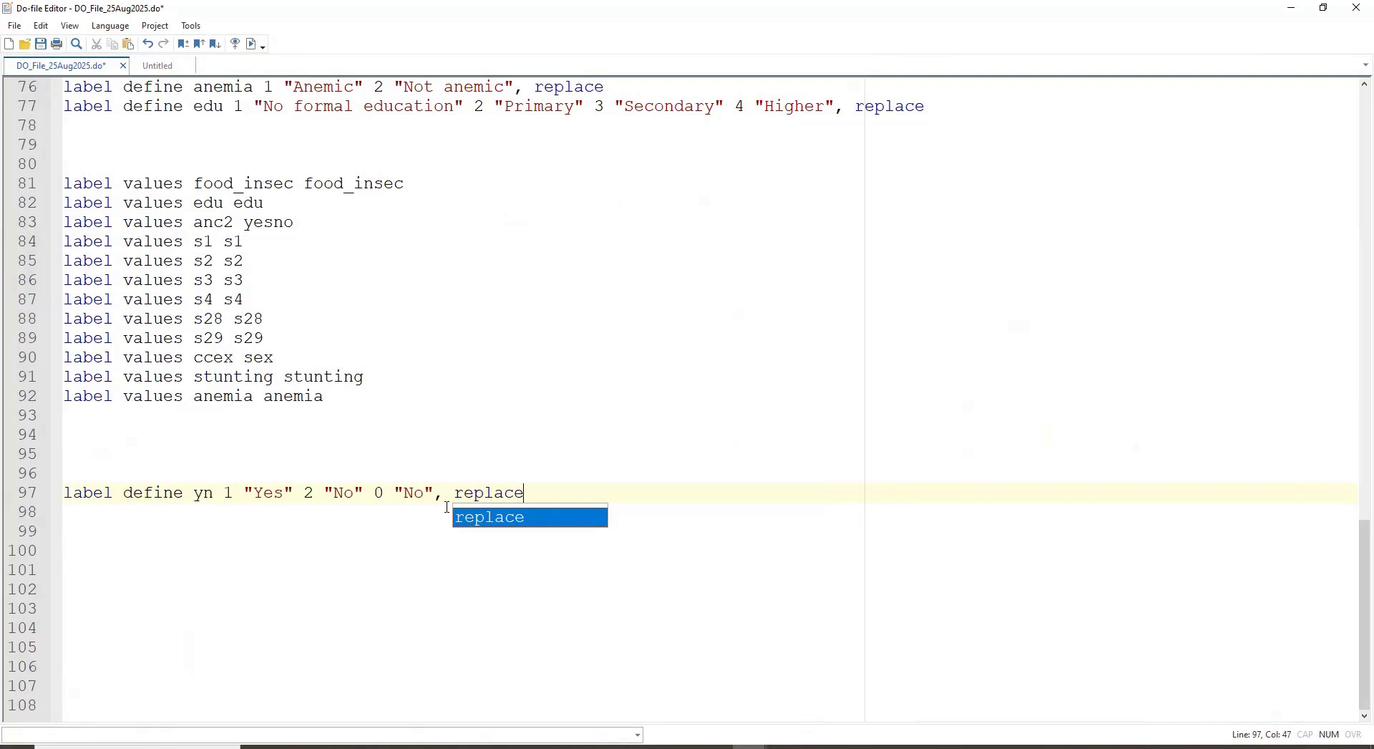
Step: Review the 2 "No" and 0 "No" codes in the yn definition, and start a new line below it
{"action": "left_click_drag", "start_coordinate": [374, 499], "coordinate": [434, 498]}
{"action": "left_click_drag", "start_coordinate": [308, 496], "coordinate": [437, 509]}
{"action": "left_click", "coordinate": [399, 544]}
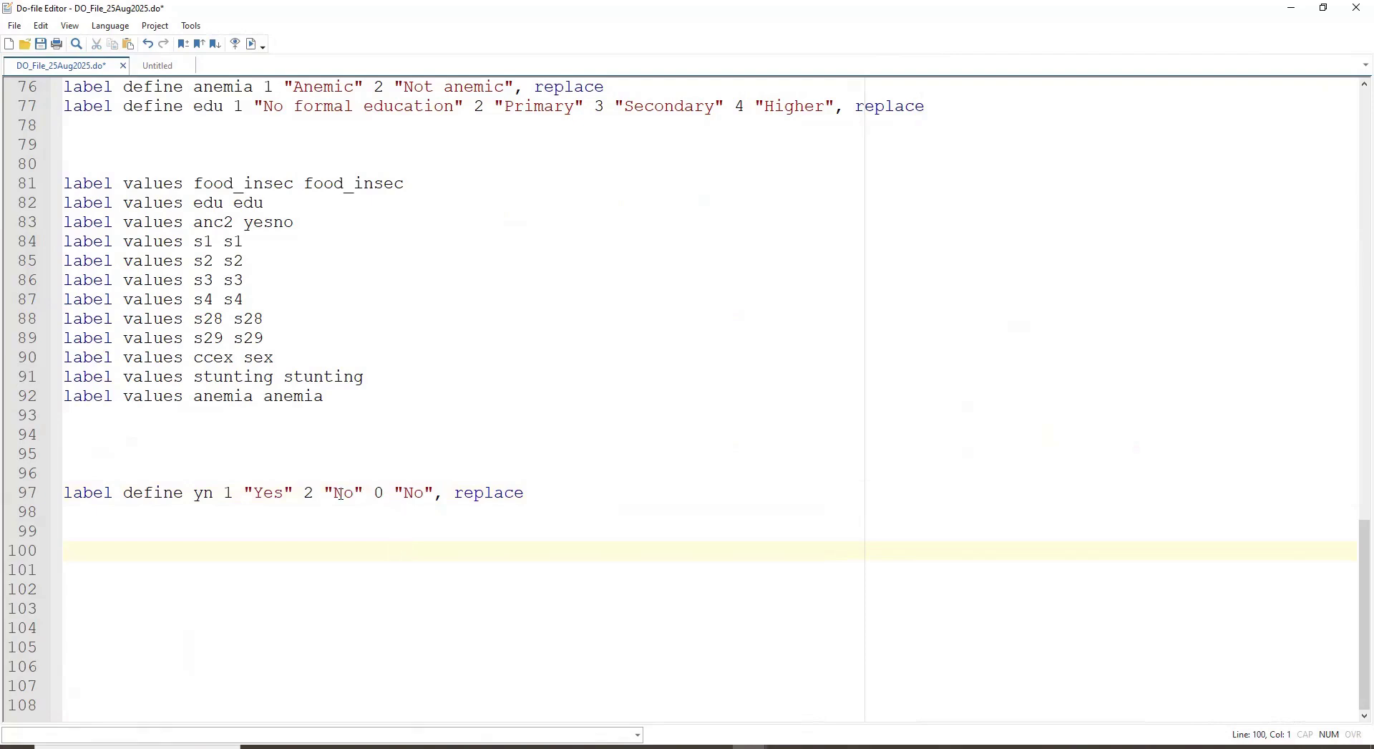
{"action": "double_click", "coordinate": [309, 492]}
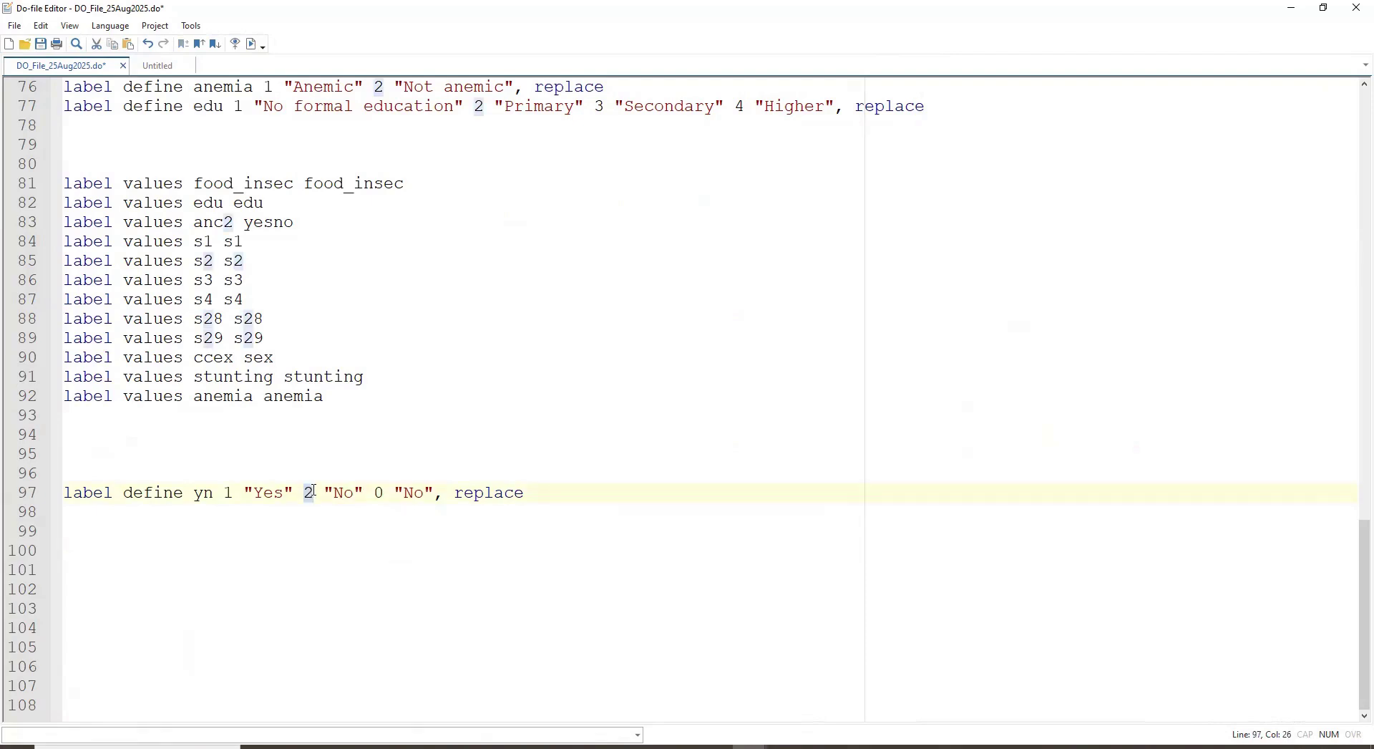
{"action": "left_click", "coordinate": [551, 491]}
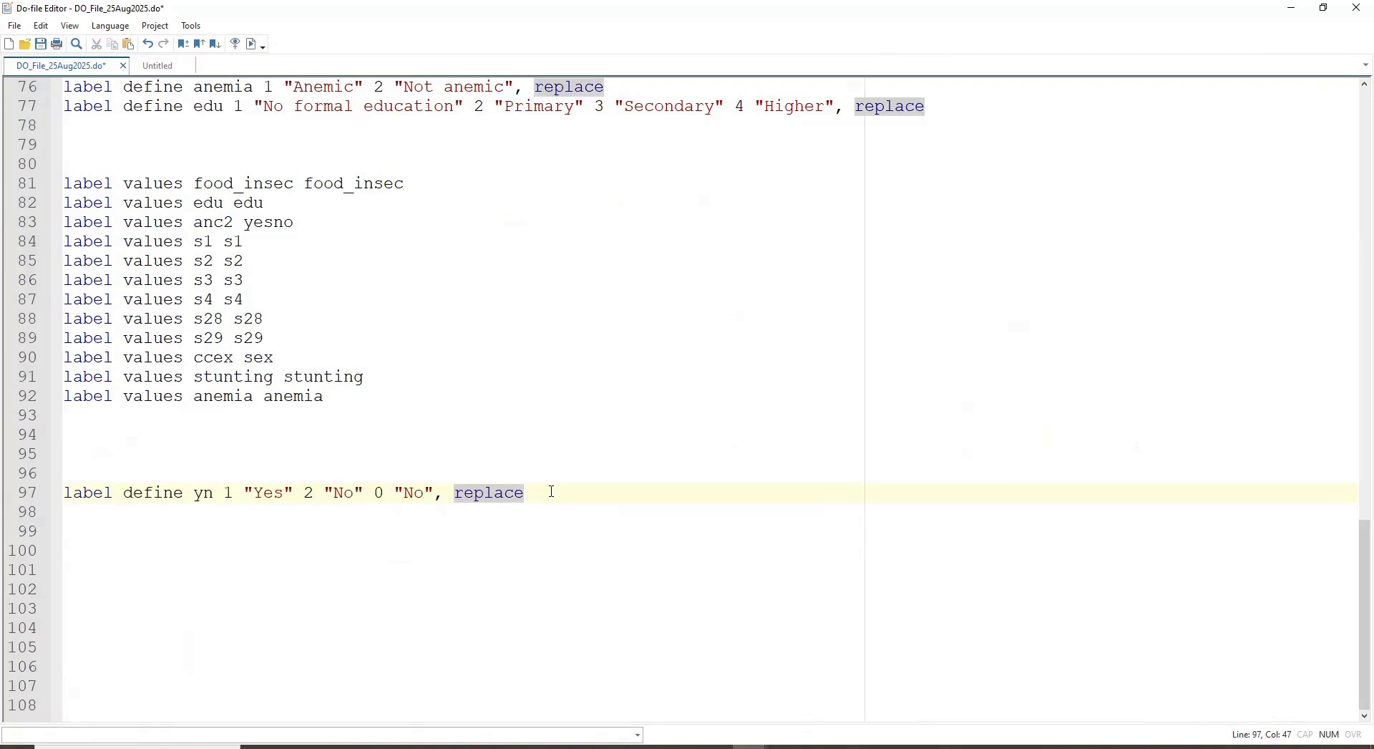
{"action": "key", "text": "Return"}
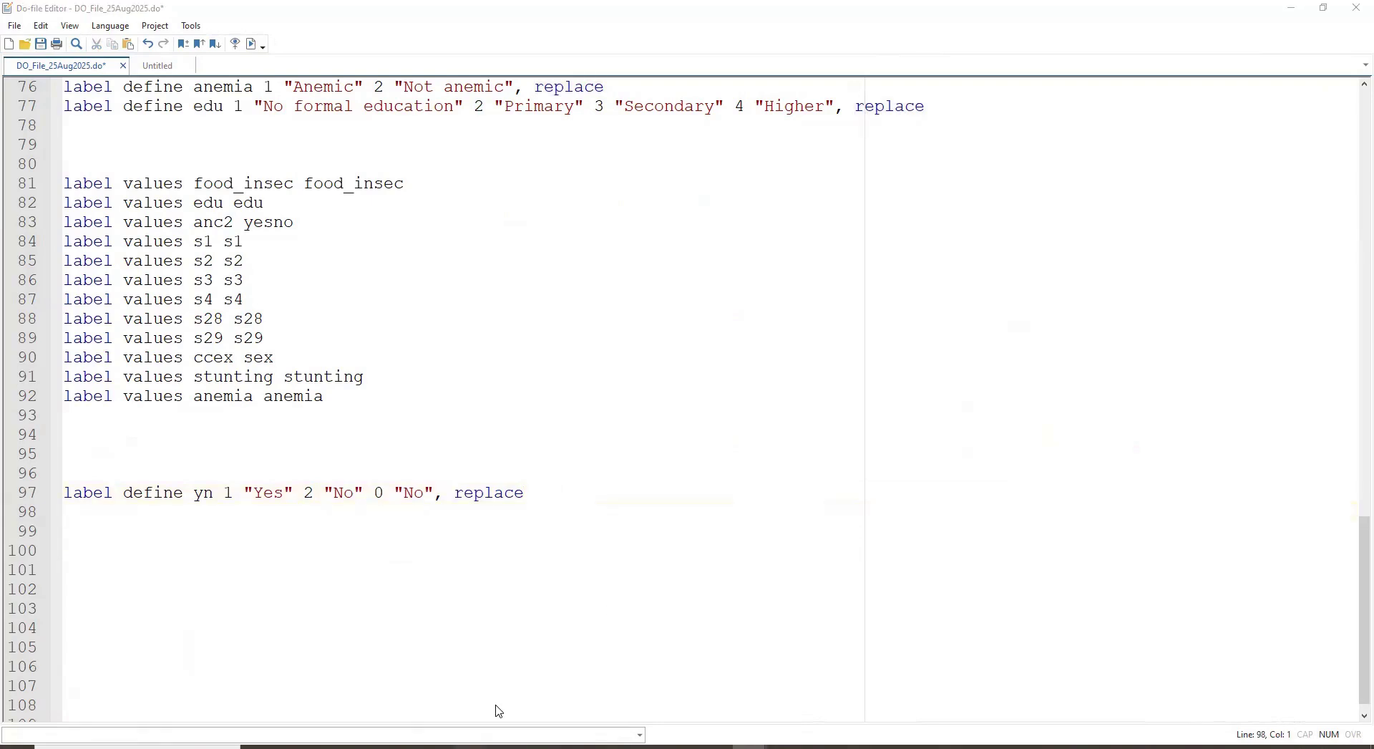
Step: Switch to the Cohort_data.xlsx workbook and copy the Codebook entries from anc2 to the end into cell F7 of a new sheet
{"action": "left_click", "coordinate": [470, 747]}
{"action": "left_click_drag", "start_coordinate": [160, 350], "coordinate": [920, 648]}
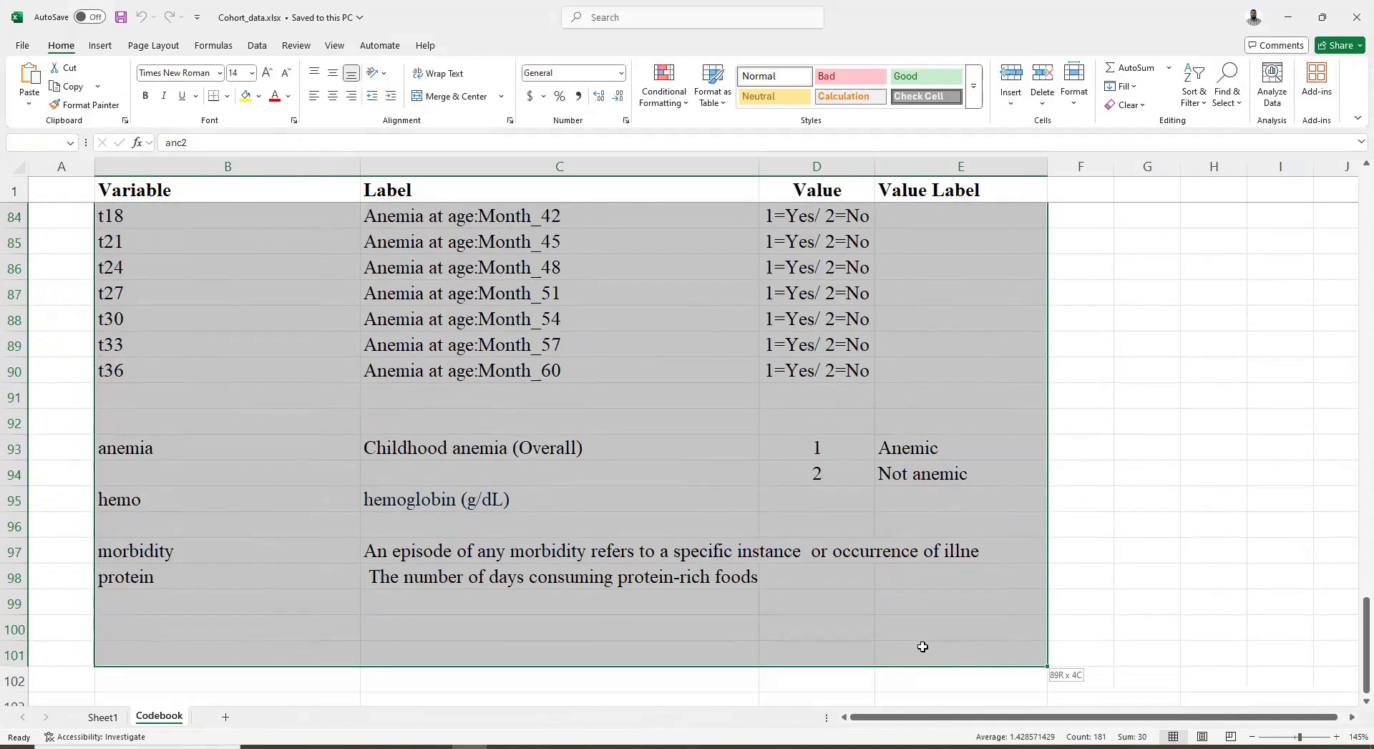
{"action": "key", "text": "ctrl+c"}
{"action": "left_click", "coordinate": [227, 716]}
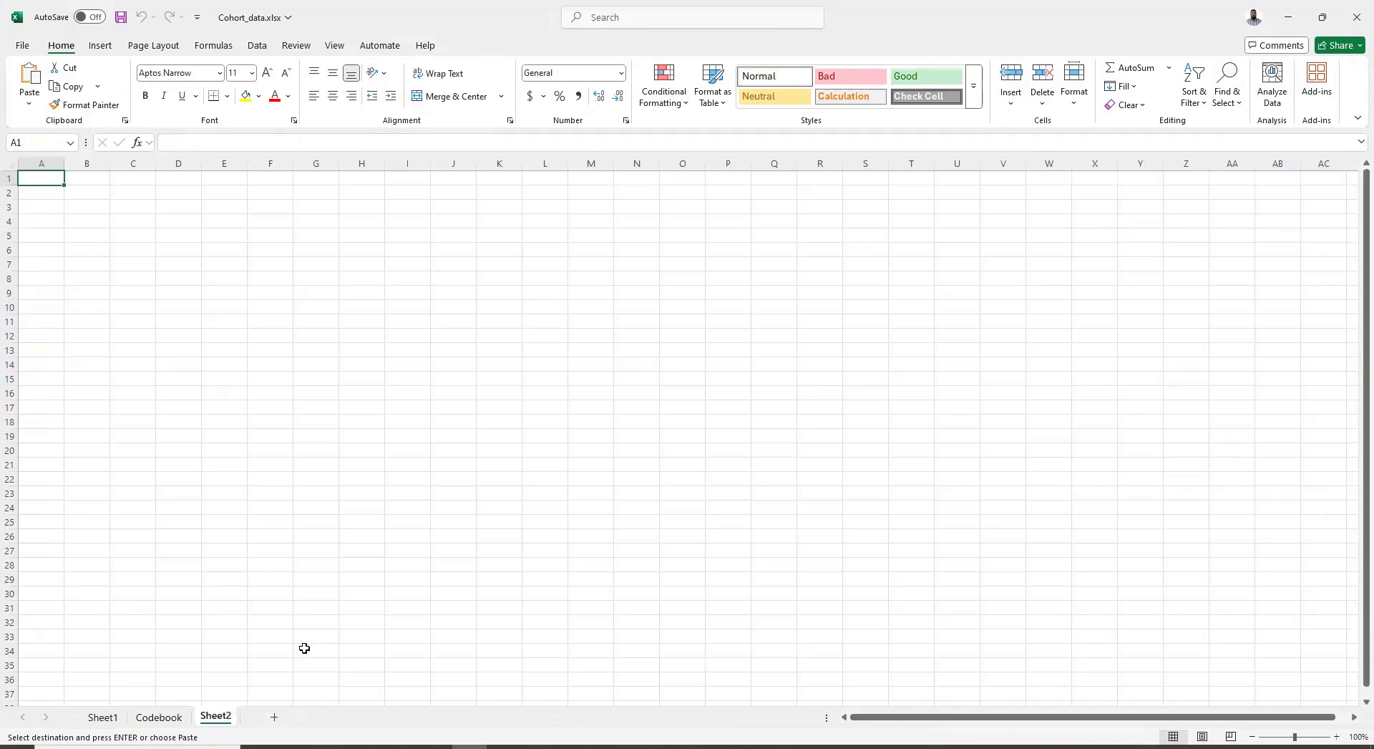
{"action": "left_click", "coordinate": [262, 263]}
{"action": "key", "text": "ctrl+v"}
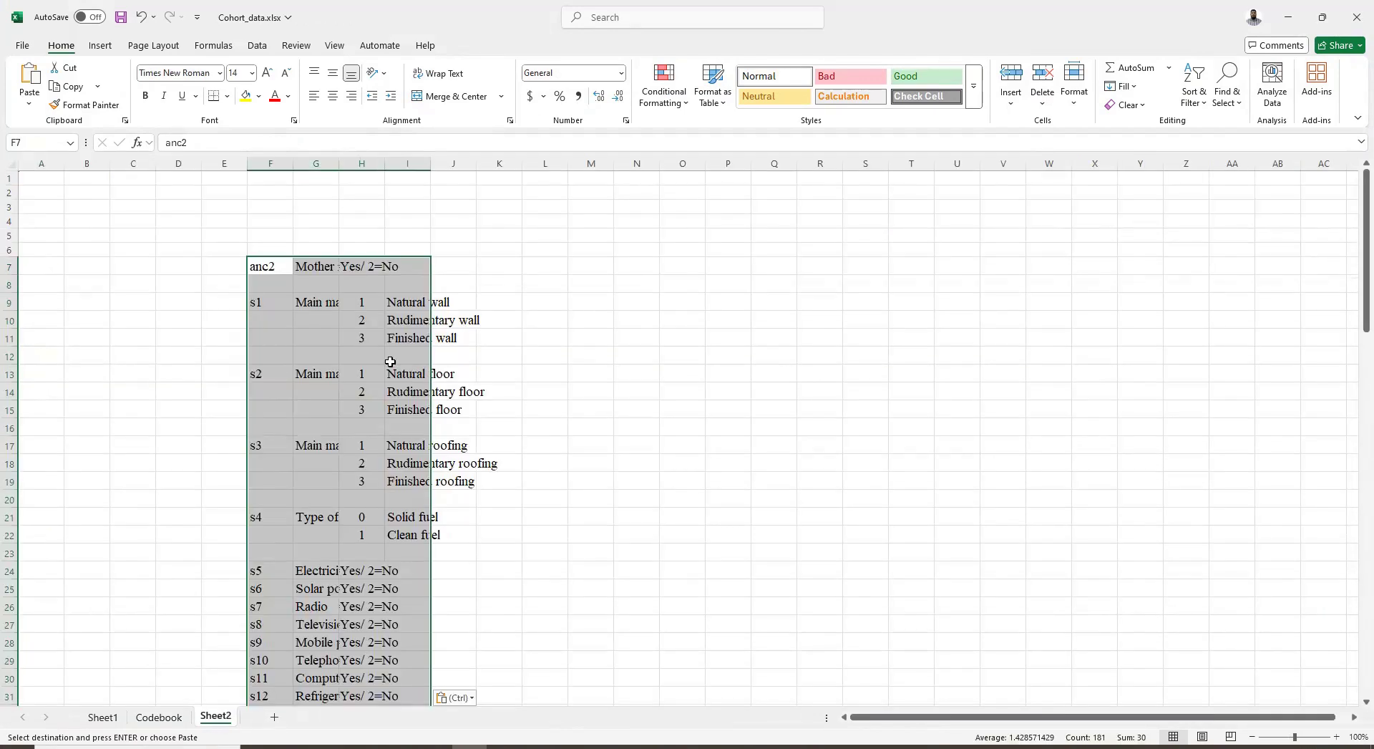
Step: On Sheet2, delete the rows holding s1 to s4 and the rows from s28 through wt
{"action": "left_click_drag", "start_coordinate": [13, 289], "coordinate": [36, 546]}
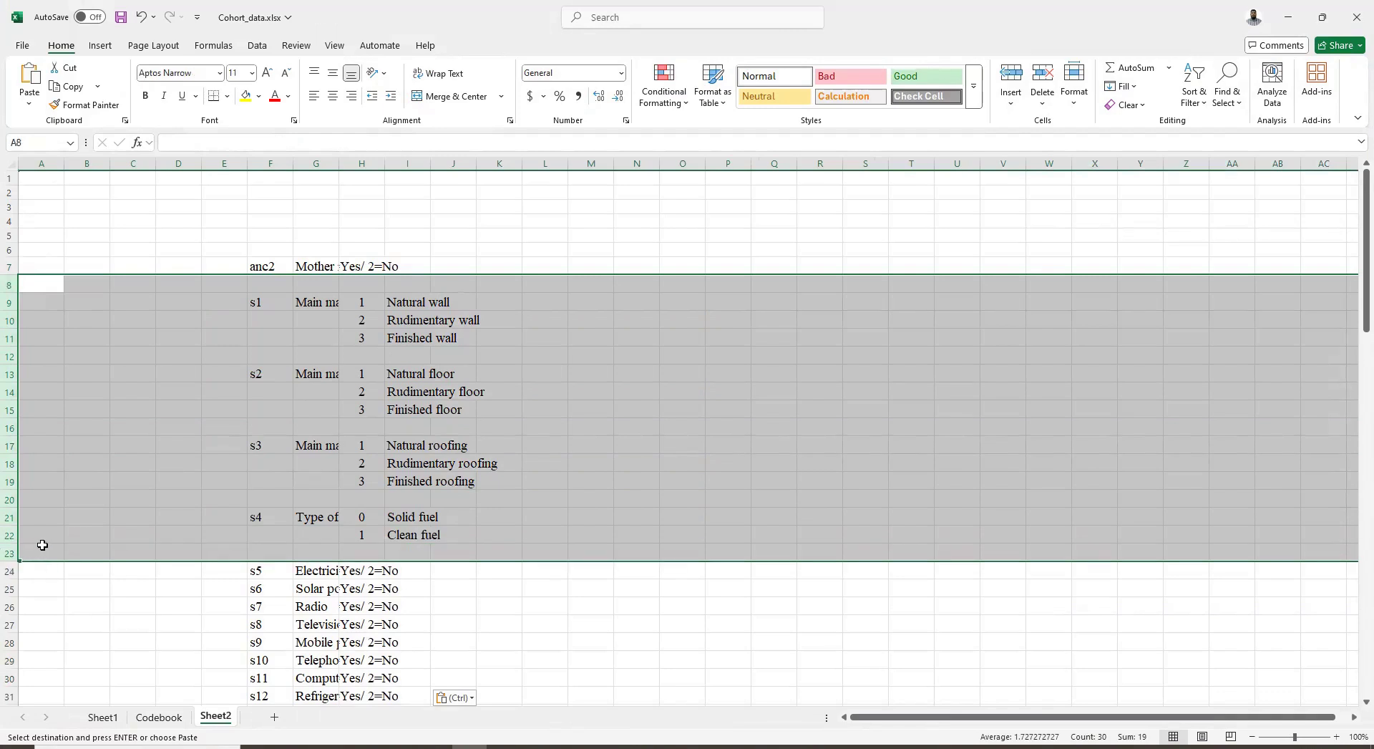
{"action": "key", "text": "ctrl+minus"}
{"action": "scroll", "coordinate": [243, 596], "scroll_direction": "down", "scroll_amount": 3}
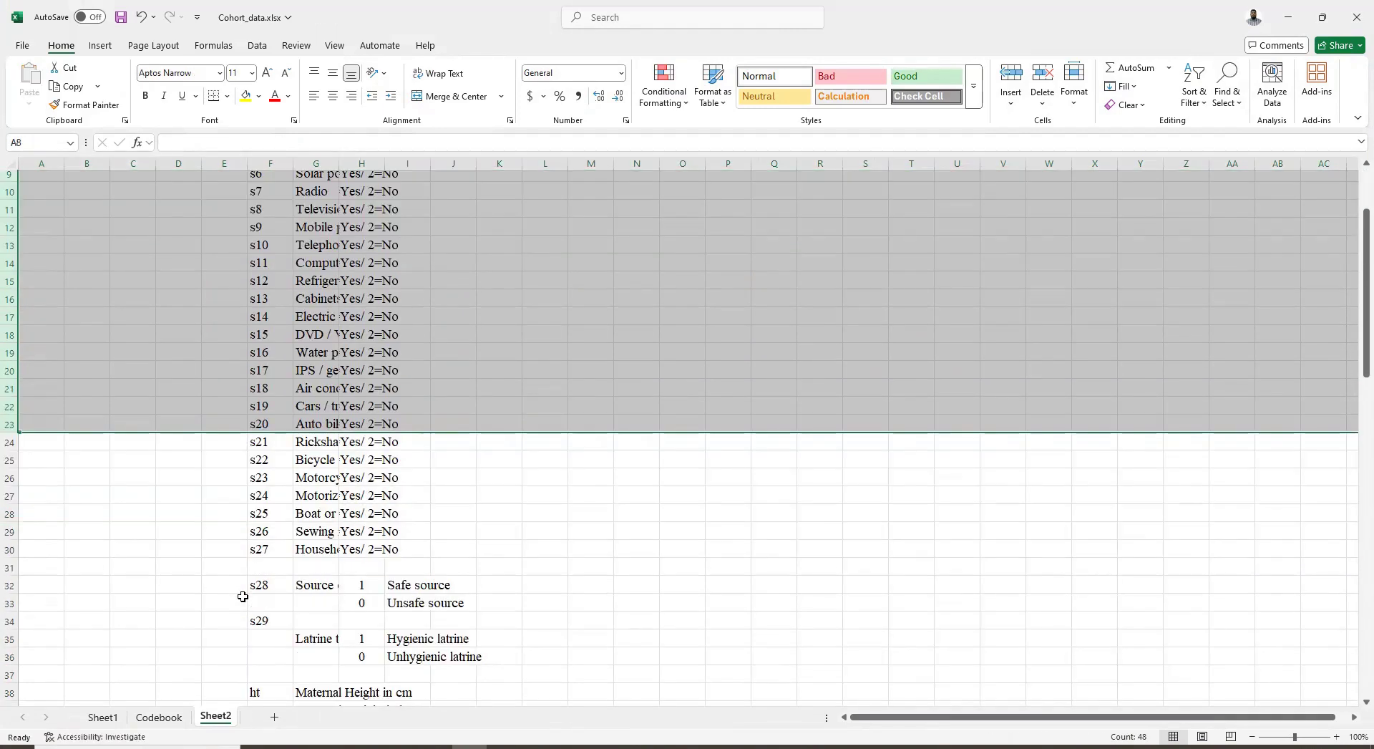
{"action": "scroll", "coordinate": [242, 596], "scroll_direction": "down", "scroll_amount": 2}
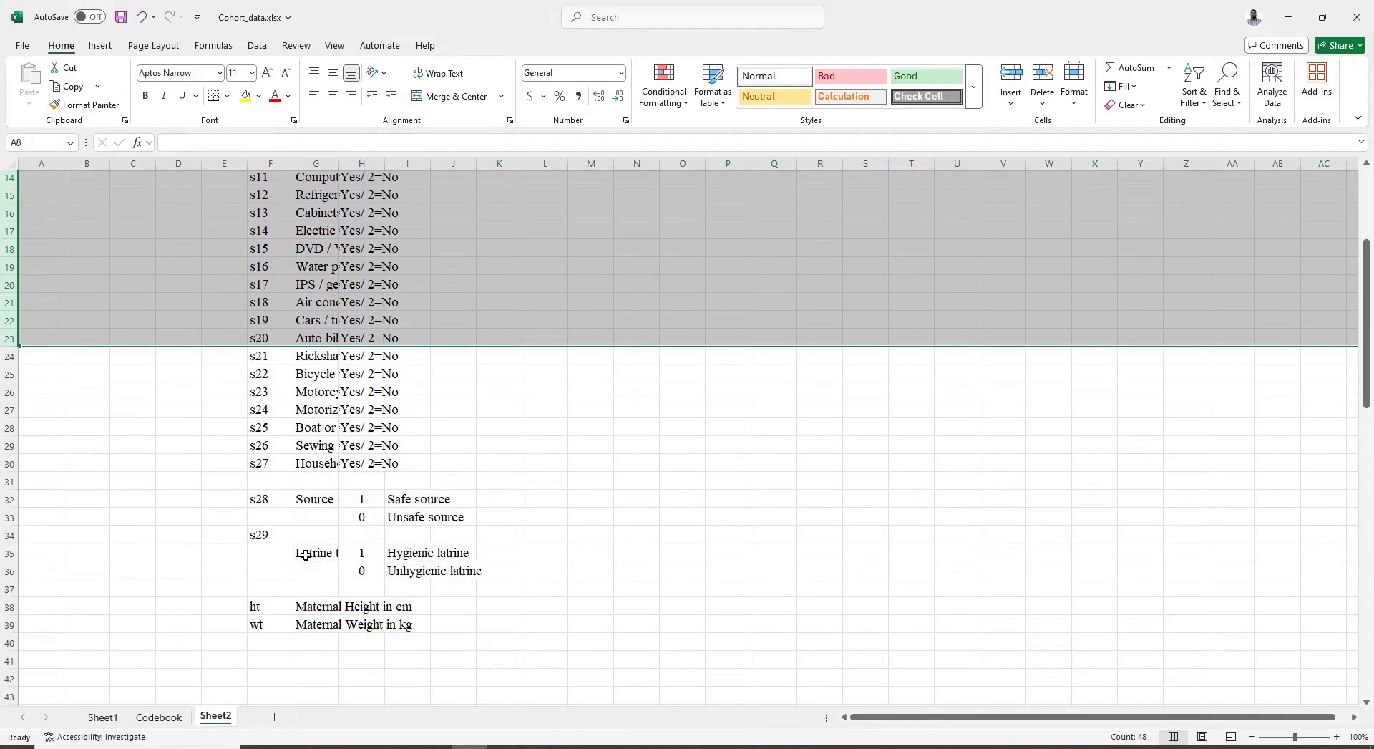
{"action": "left_click_drag", "start_coordinate": [10, 481], "coordinate": [10, 679]}
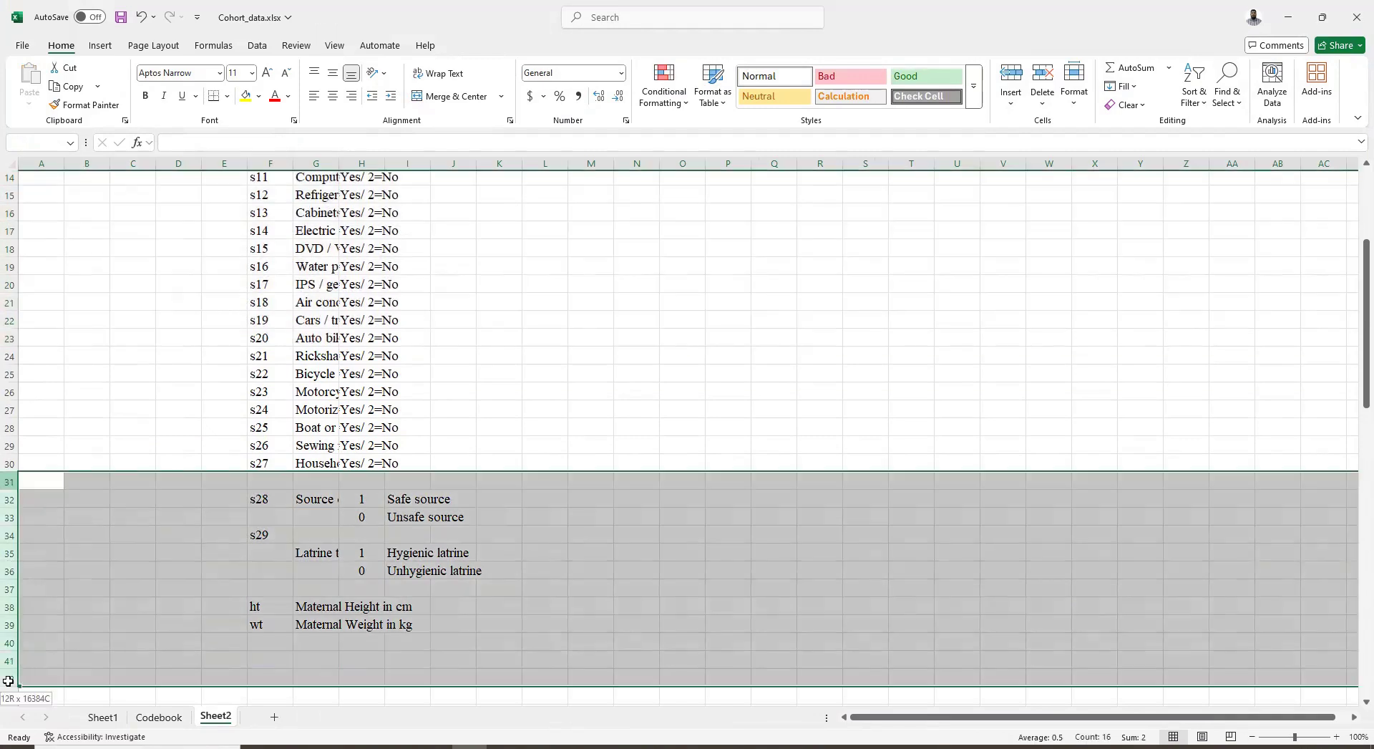
{"action": "key", "text": "ctrl+minus"}
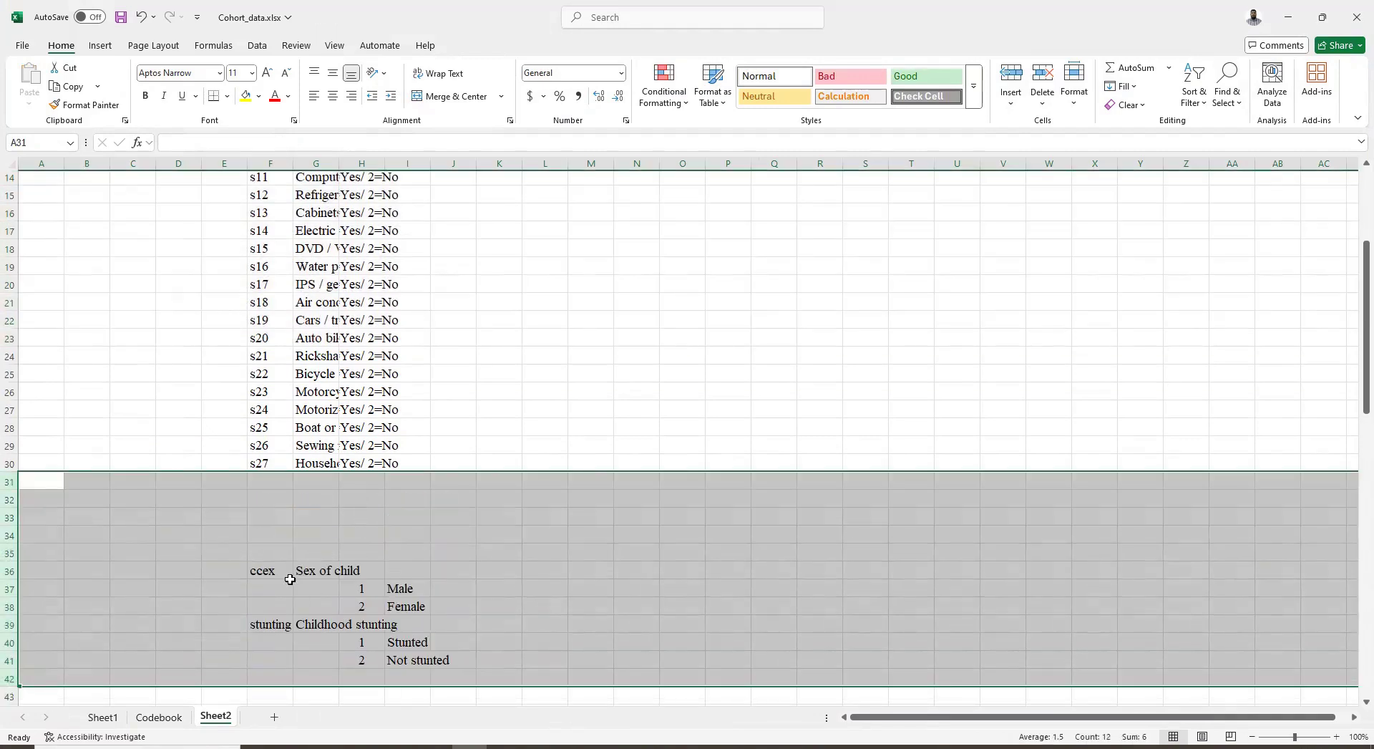
Step: Delete the ccex and stunting rows with their blanks, and the rows from anemia through protein at the list's end
{"action": "scroll", "coordinate": [267, 559], "scroll_direction": "down", "scroll_amount": 3}
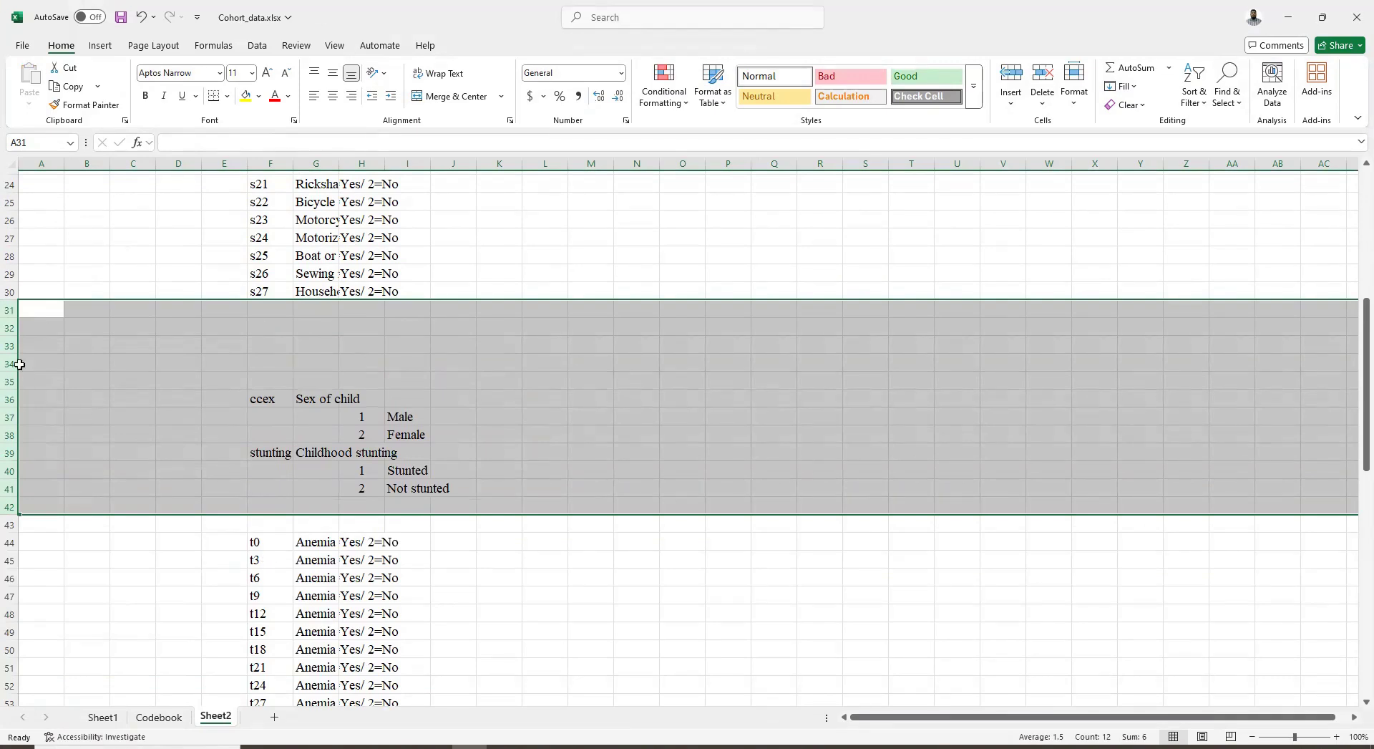
{"action": "left_click", "coordinate": [10, 308]}
{"action": "left_click_drag", "start_coordinate": [28, 419], "coordinate": [31, 520]}
{"action": "key", "text": "ctrl+minus"}
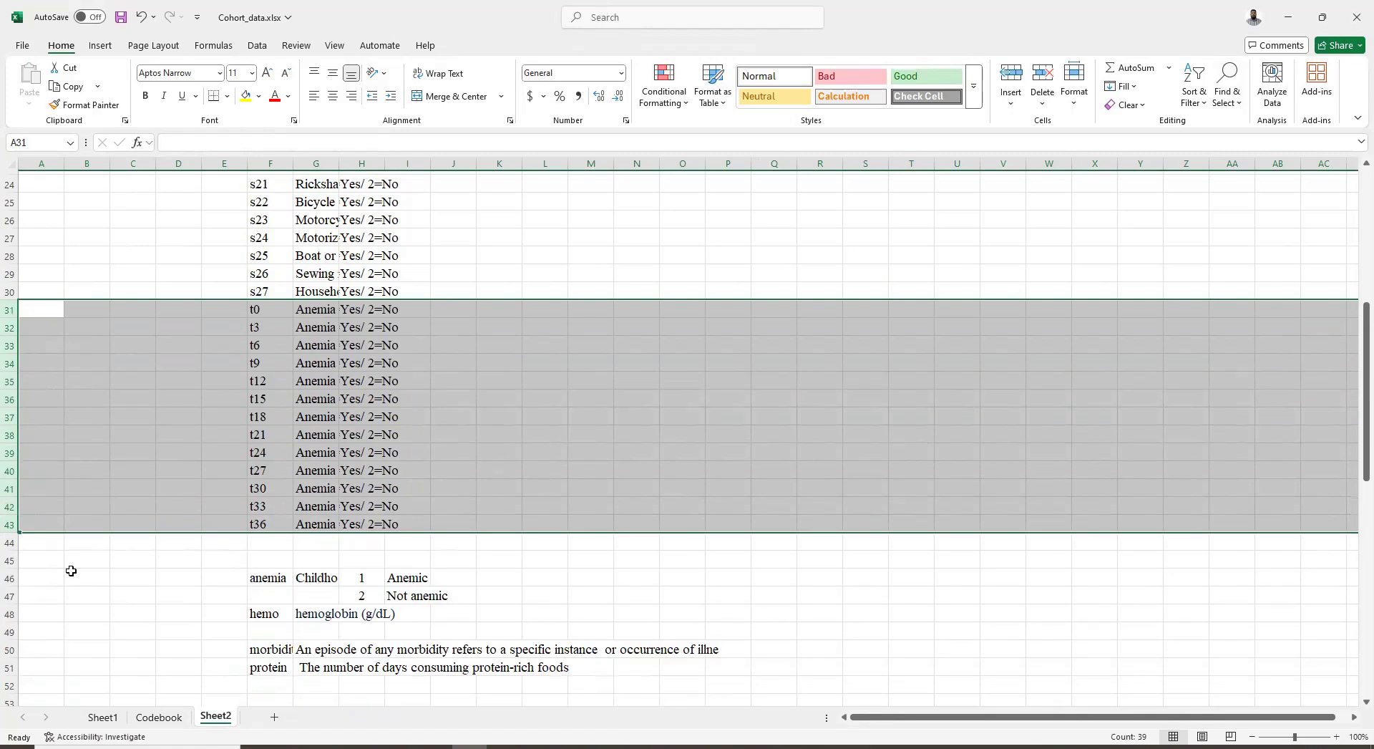
{"action": "scroll", "coordinate": [144, 512], "scroll_direction": "down", "scroll_amount": 2}
{"action": "left_click_drag", "start_coordinate": [11, 465], "coordinate": [15, 681]}
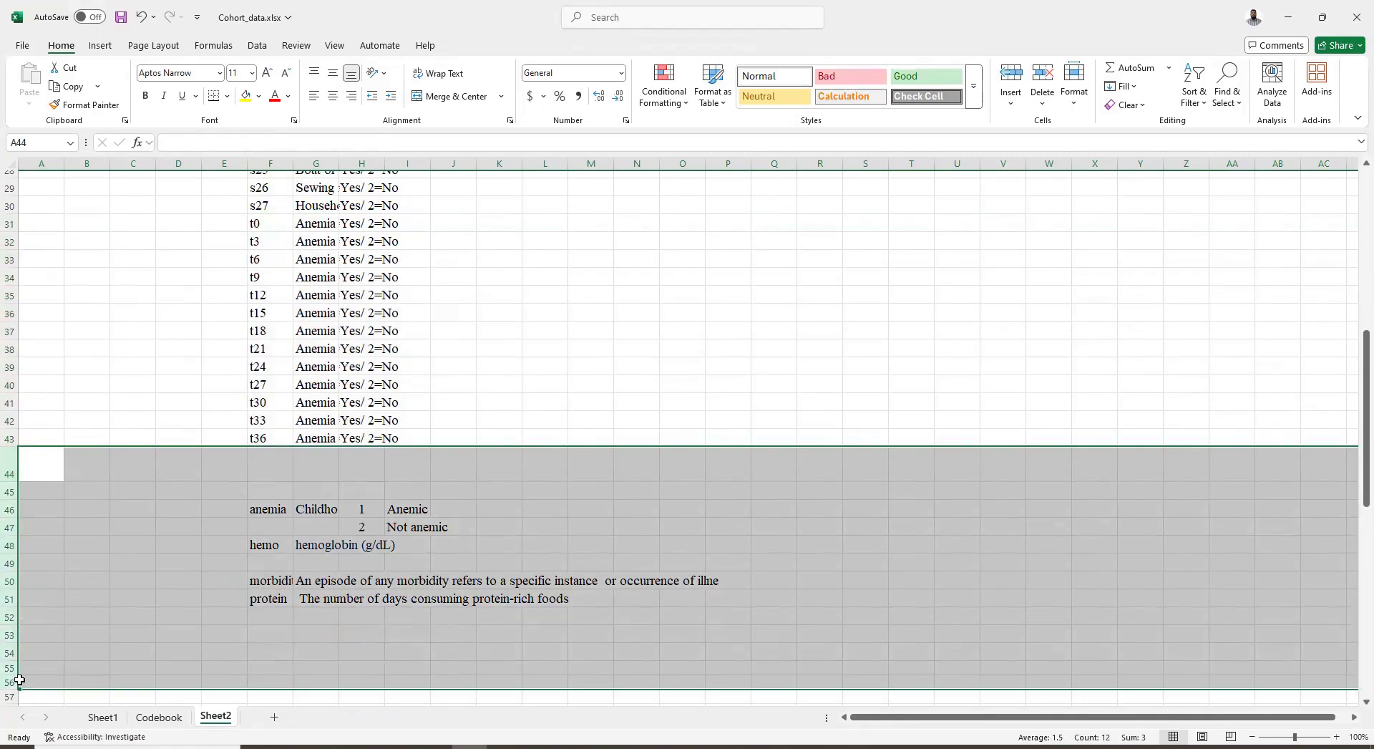
{"action": "key", "text": "ctrl+minus"}
Step: Clear the contents of columns G to N so only the variable names in column F are kept
{"action": "scroll", "coordinate": [255, 492], "scroll_direction": "up", "scroll_amount": 8}
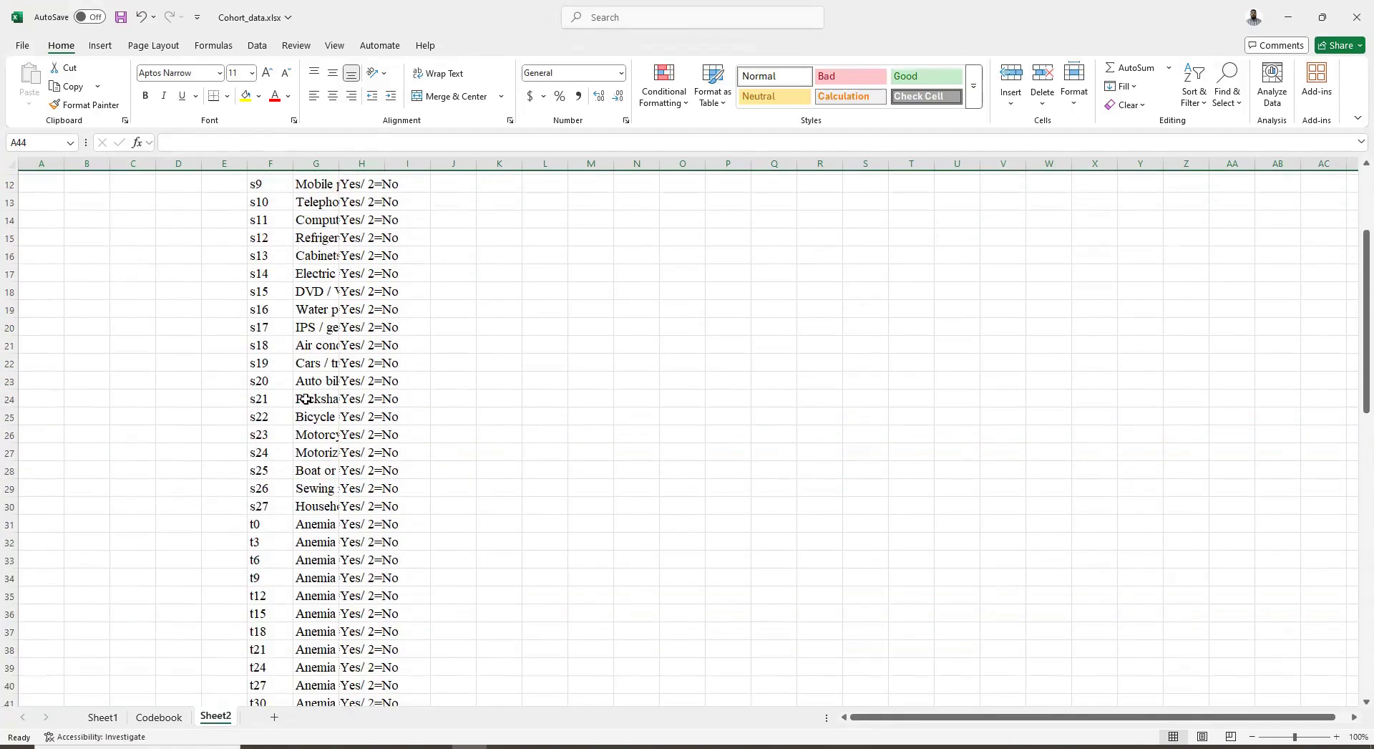
{"action": "left_click_drag", "start_coordinate": [325, 164], "coordinate": [615, 170]}
{"action": "key", "text": "Delete"}
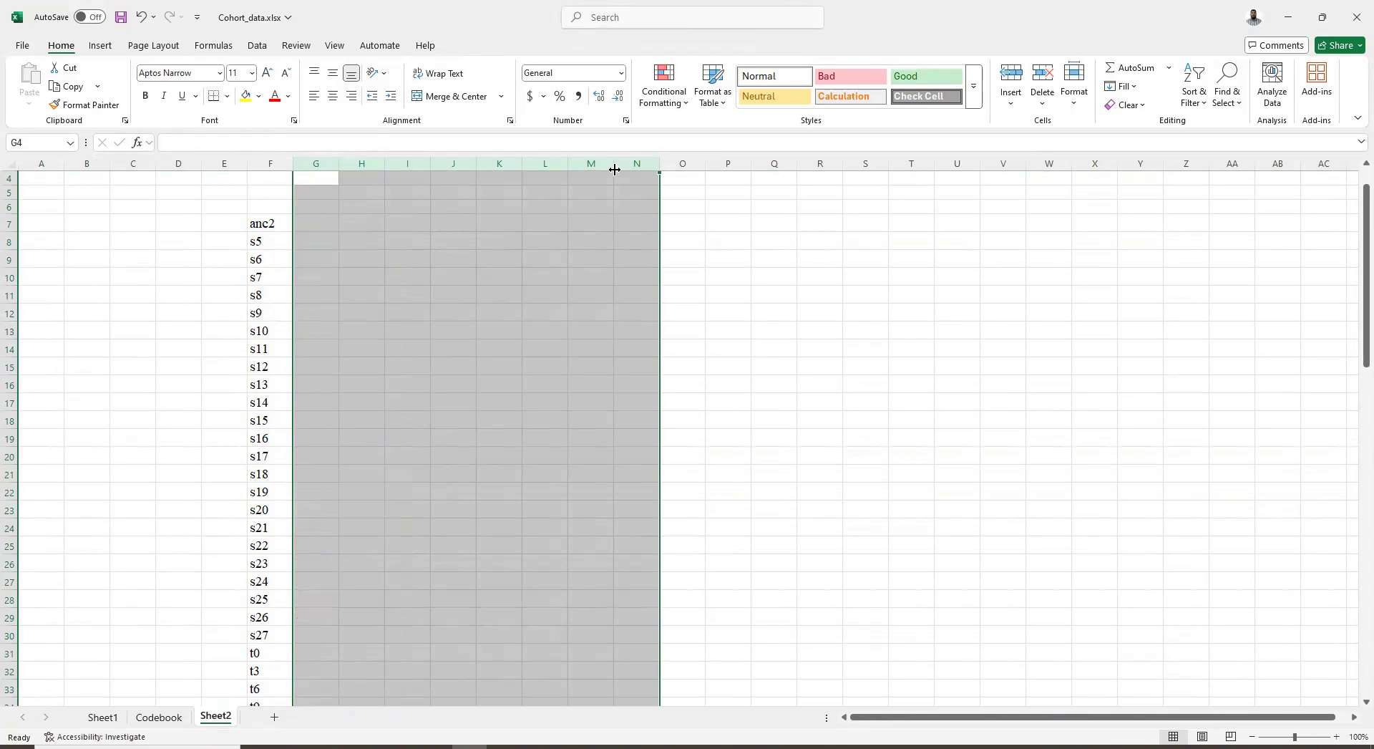
Step: Enter yn in G7 beside anc2 and check it against the label name defined in the do-file
{"action": "left_click", "coordinate": [320, 223]}
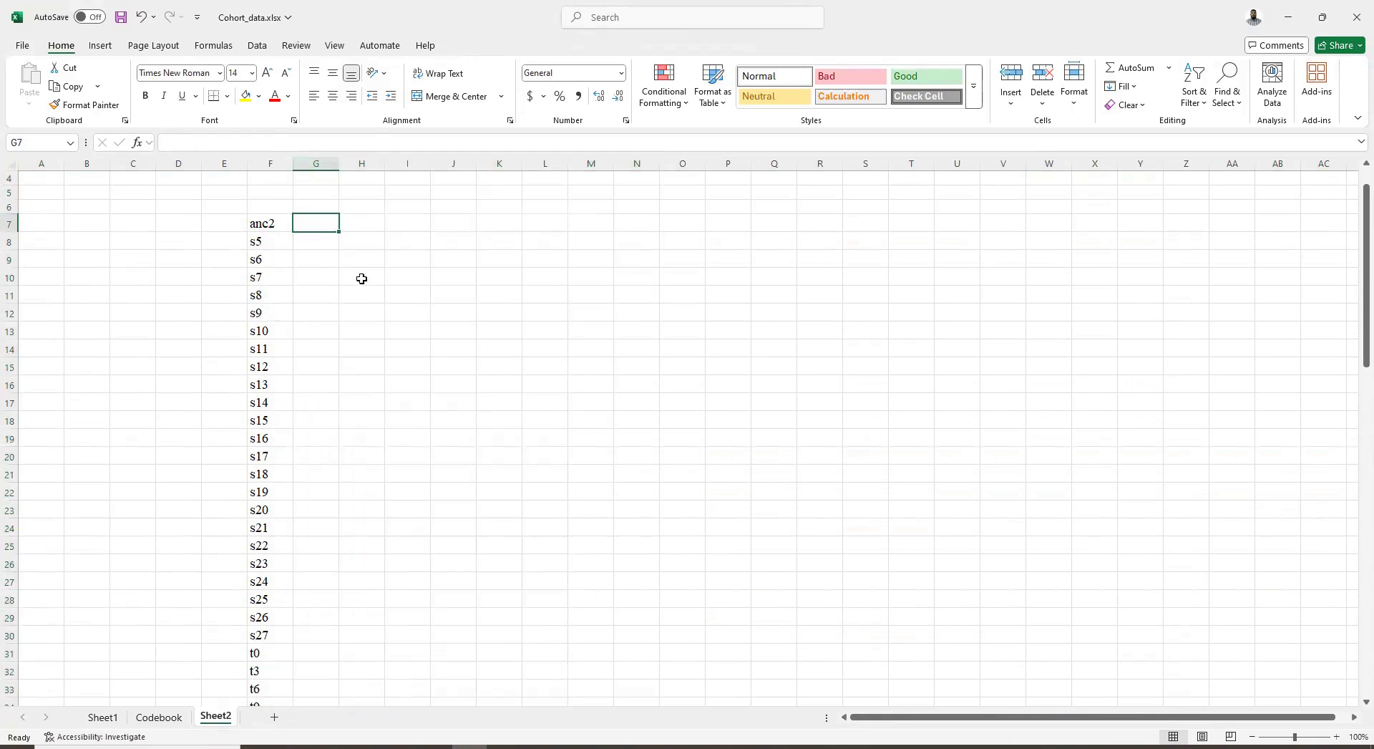
{"action": "type", "text": "y"}
{"action": "key", "text": "Return"}
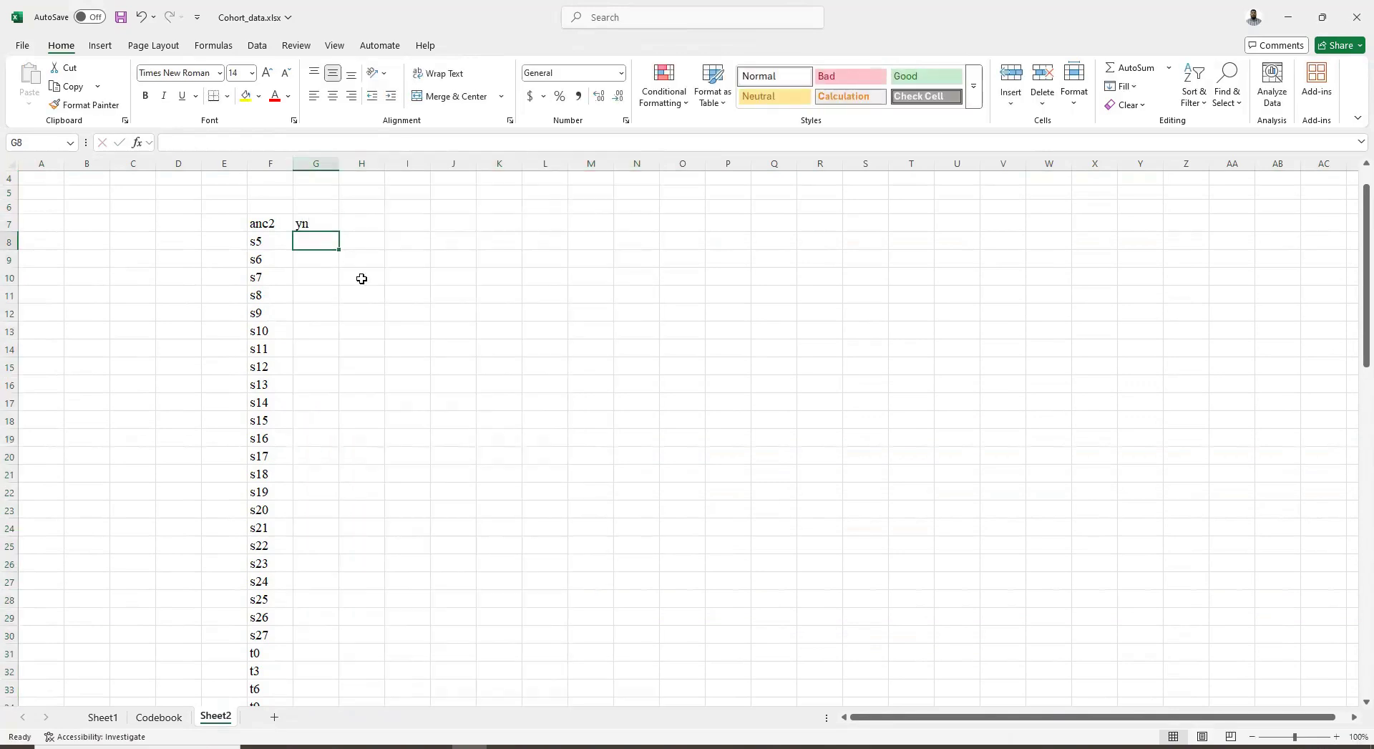
{"action": "key", "text": "alt+Tab"}
{"action": "left_click", "coordinate": [318, 545]}
{"action": "double_click", "coordinate": [201, 496]}
{"action": "key", "text": "alt+Tab"}
Step: Fill yn from G7 down column G to the t36 row
{"action": "left_click", "coordinate": [311, 228]}
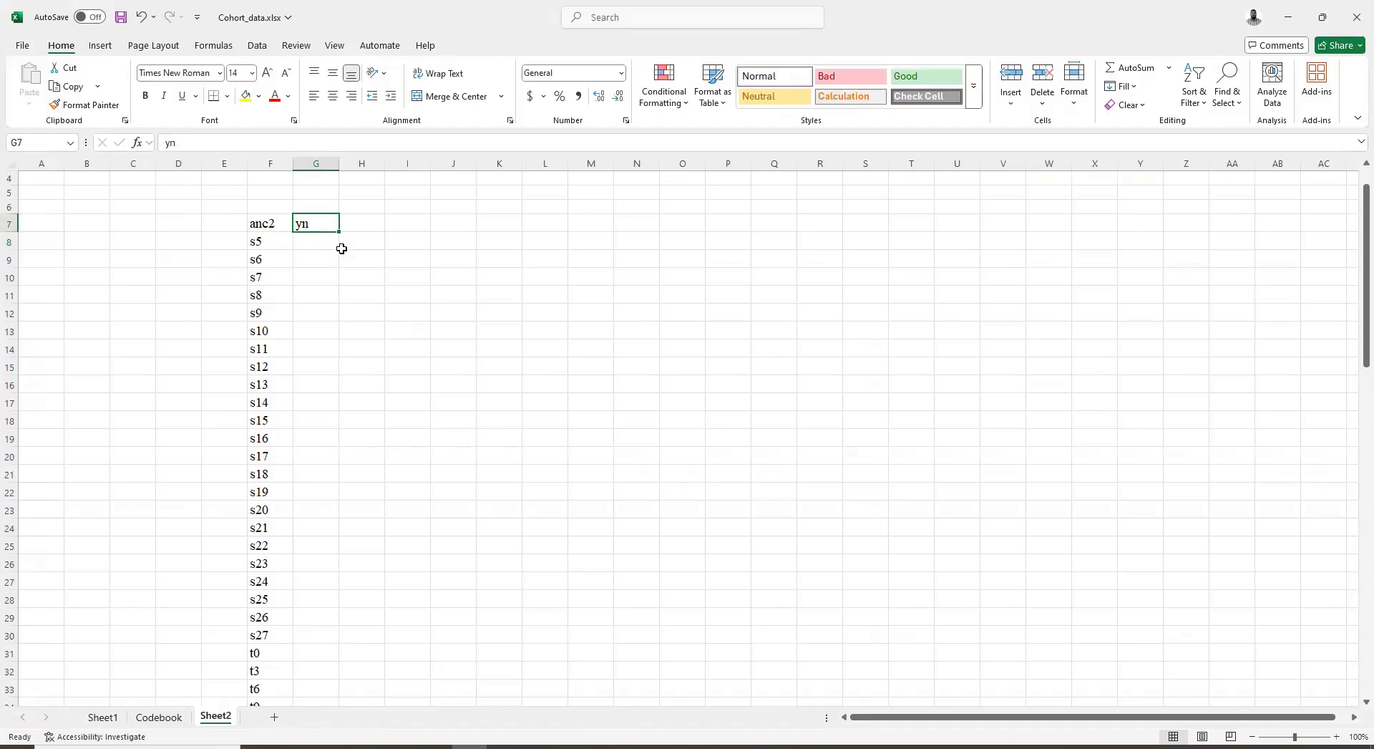
{"action": "double_click", "coordinate": [340, 232]}
{"action": "scroll", "coordinate": [352, 493], "scroll_direction": "down", "scroll_amount": 7}
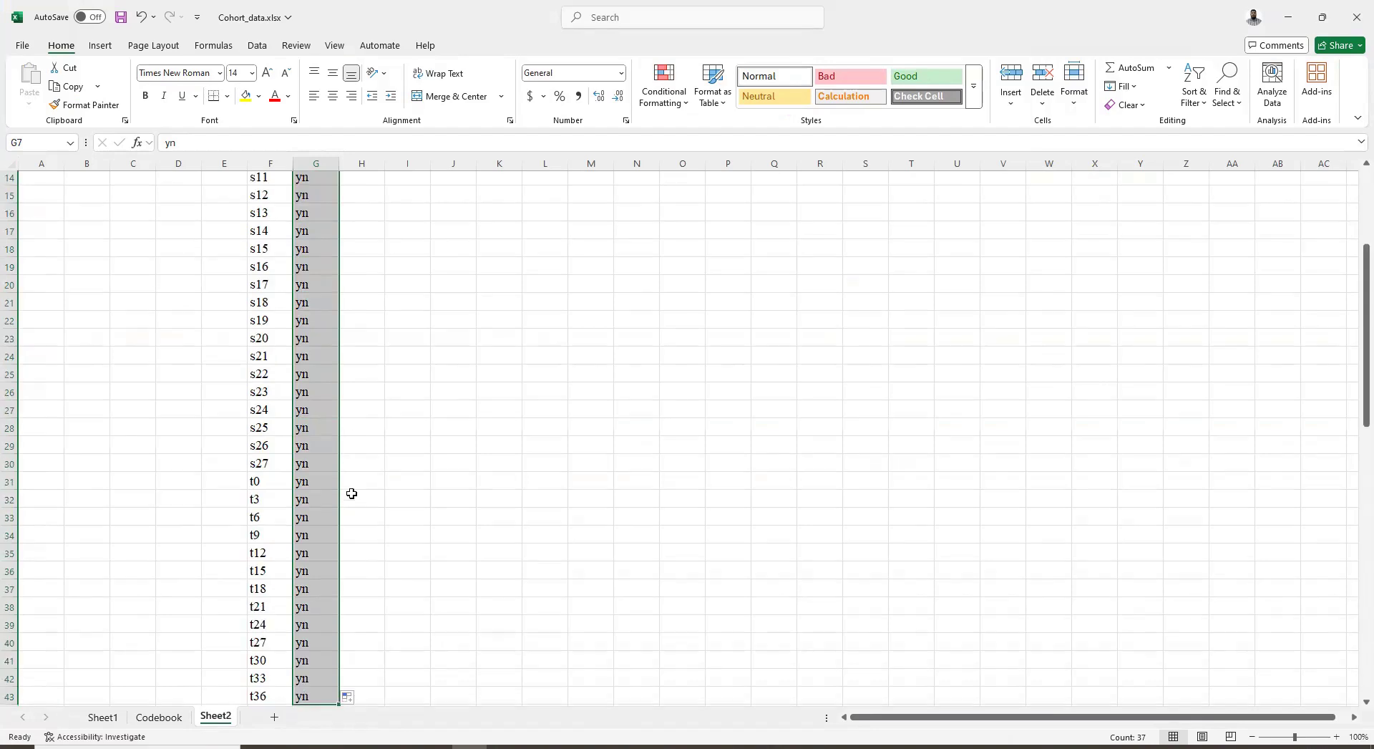
Step: Enter label value in E7 before anc2 and fill it down column E to the t36 row
{"action": "scroll", "coordinate": [336, 458], "scroll_direction": "up", "scroll_amount": 5}
{"action": "scroll", "coordinate": [311, 412], "scroll_direction": "up", "scroll_amount": 3}
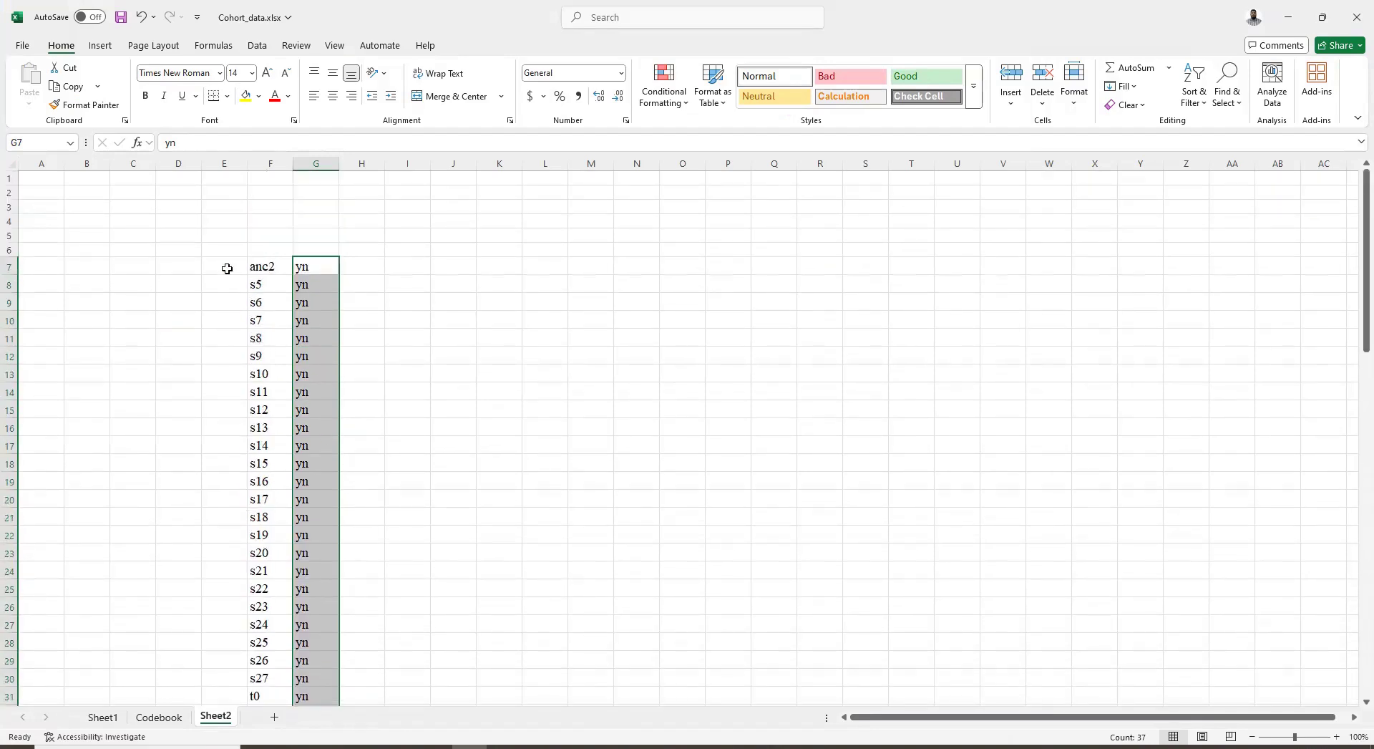
{"action": "left_click", "coordinate": [226, 267]}
{"action": "type", "text": "label"}
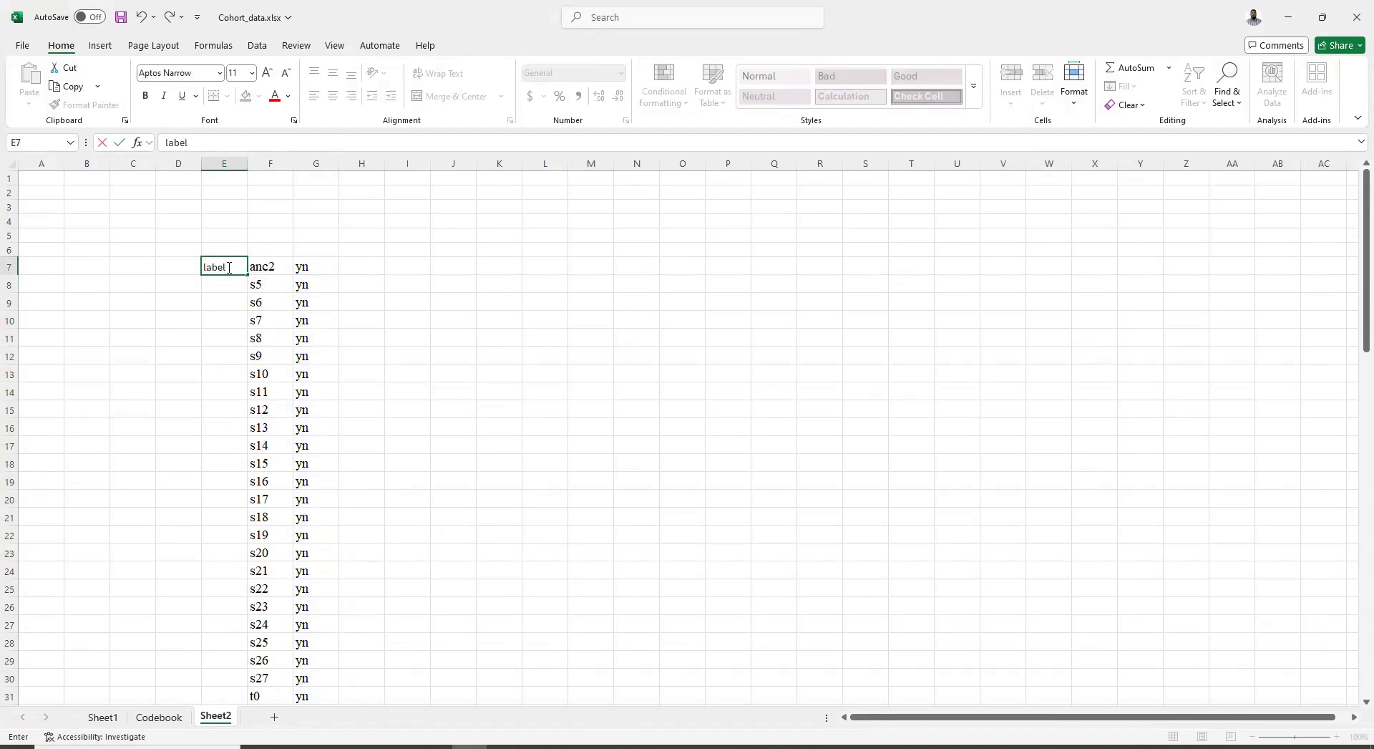
{"action": "type", "text": " value"}
{"action": "key", "text": "Return"}
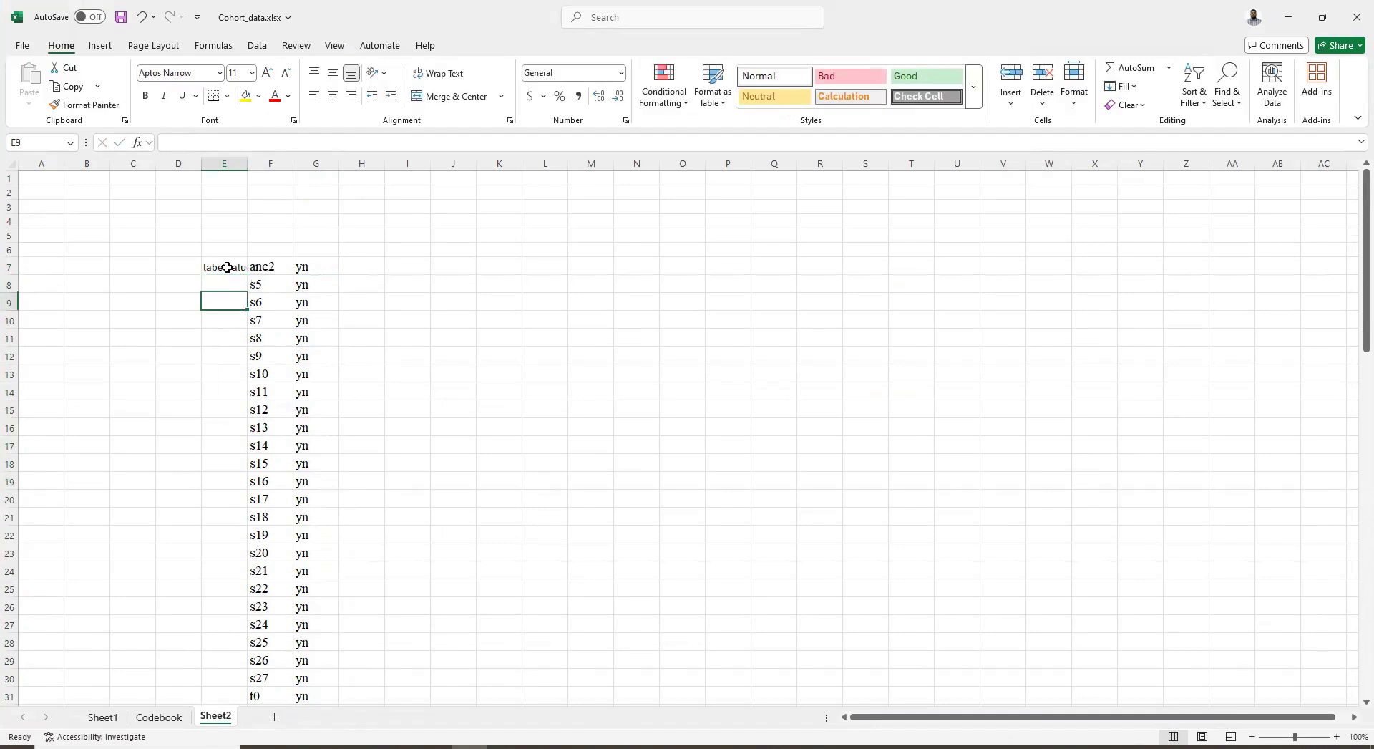
{"action": "left_click", "coordinate": [227, 267]}
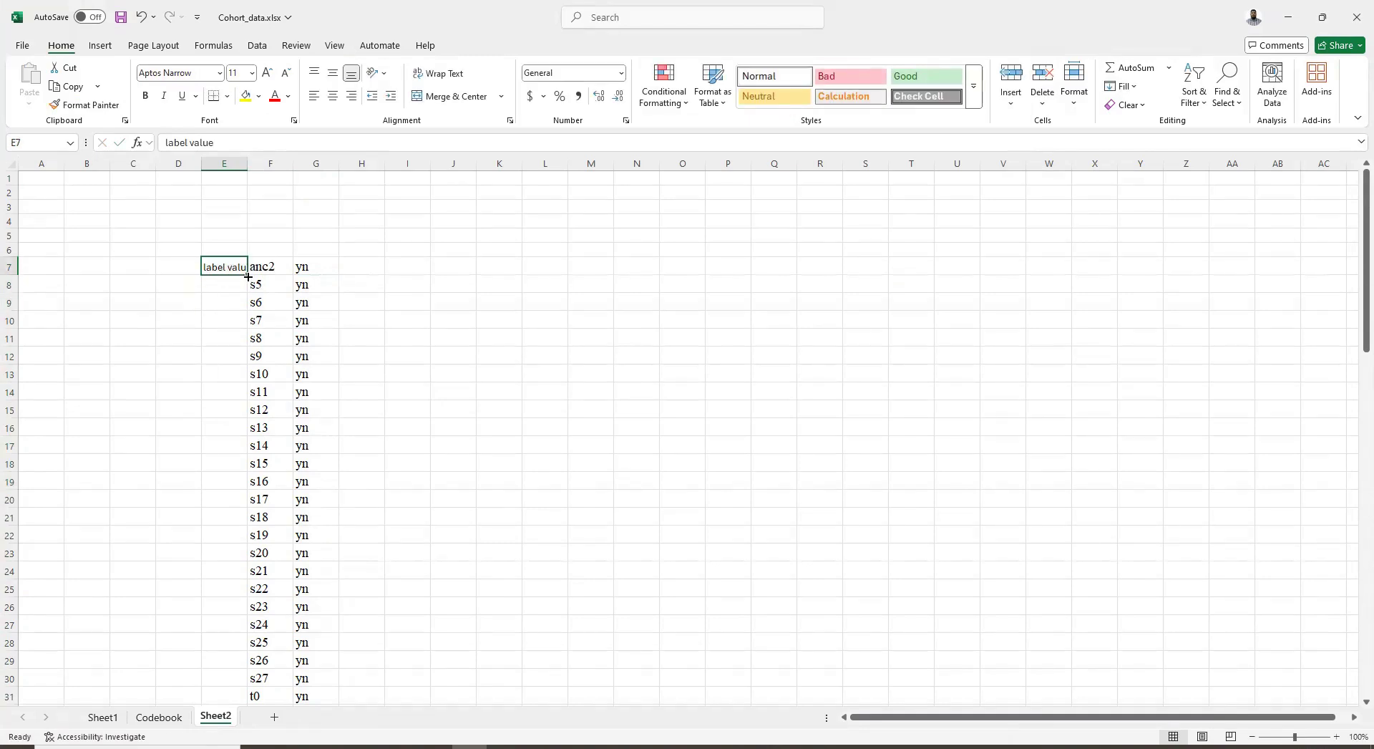
{"action": "double_click", "coordinate": [248, 276]}
Step: Copy the label value, variable and yn columns for anc2 through t36 and paste them into the do-file from line 100
{"action": "key", "text": "ctrl+shift+Right"}
{"action": "scroll", "coordinate": [296, 419], "scroll_direction": "down", "scroll_amount": 1}
{"action": "key", "text": "ctrl+c"}
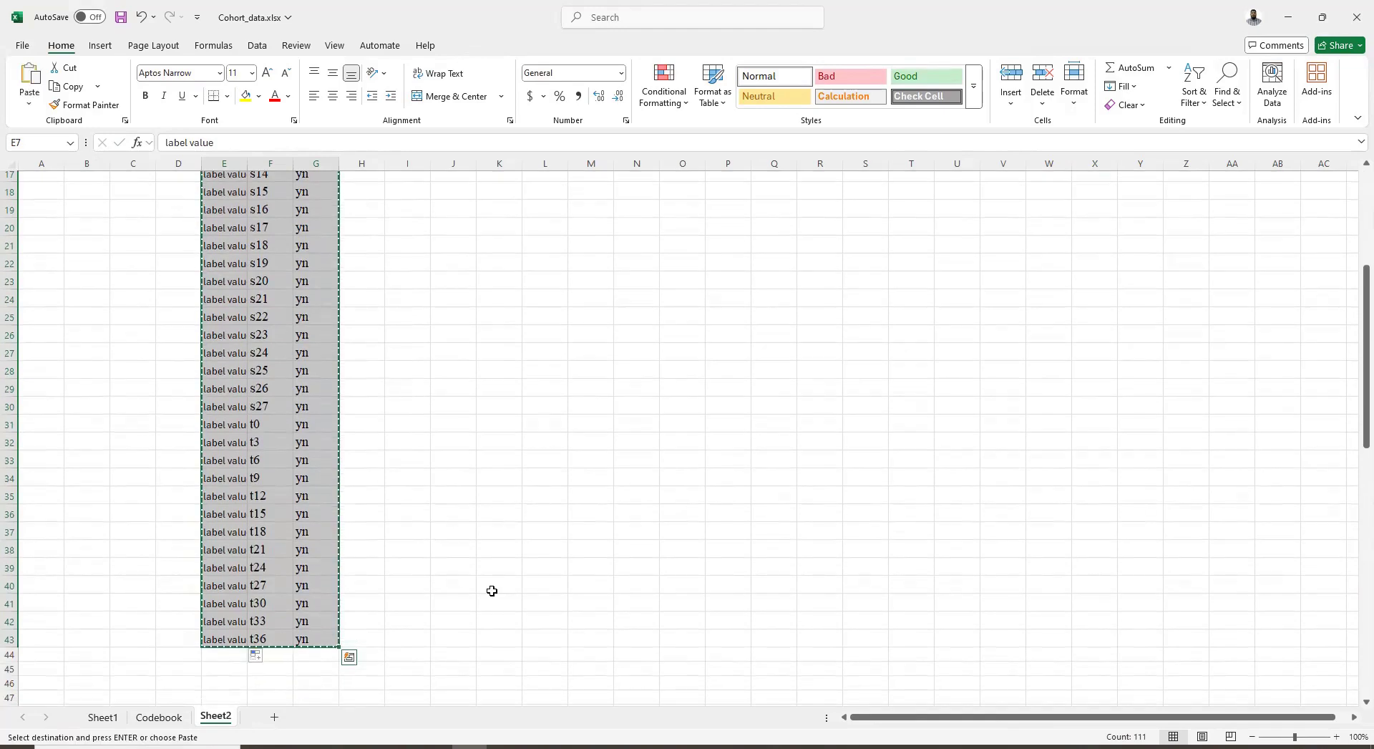
{"action": "left_click", "coordinate": [749, 743]}
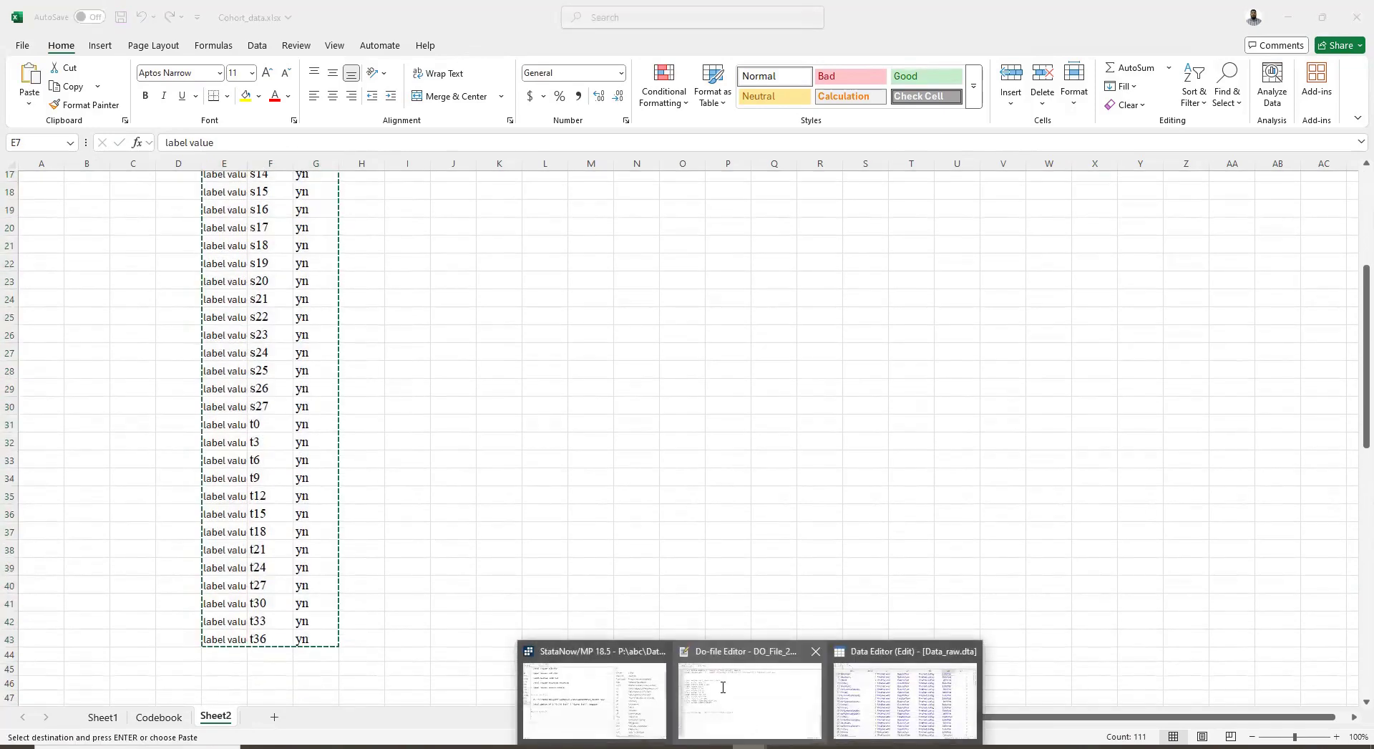
{"action": "left_click", "coordinate": [723, 687]}
{"action": "key", "text": "Down"}
{"action": "key", "text": "Down"}
{"action": "key", "text": "Down"}
{"action": "key", "text": "ctrl+v"}
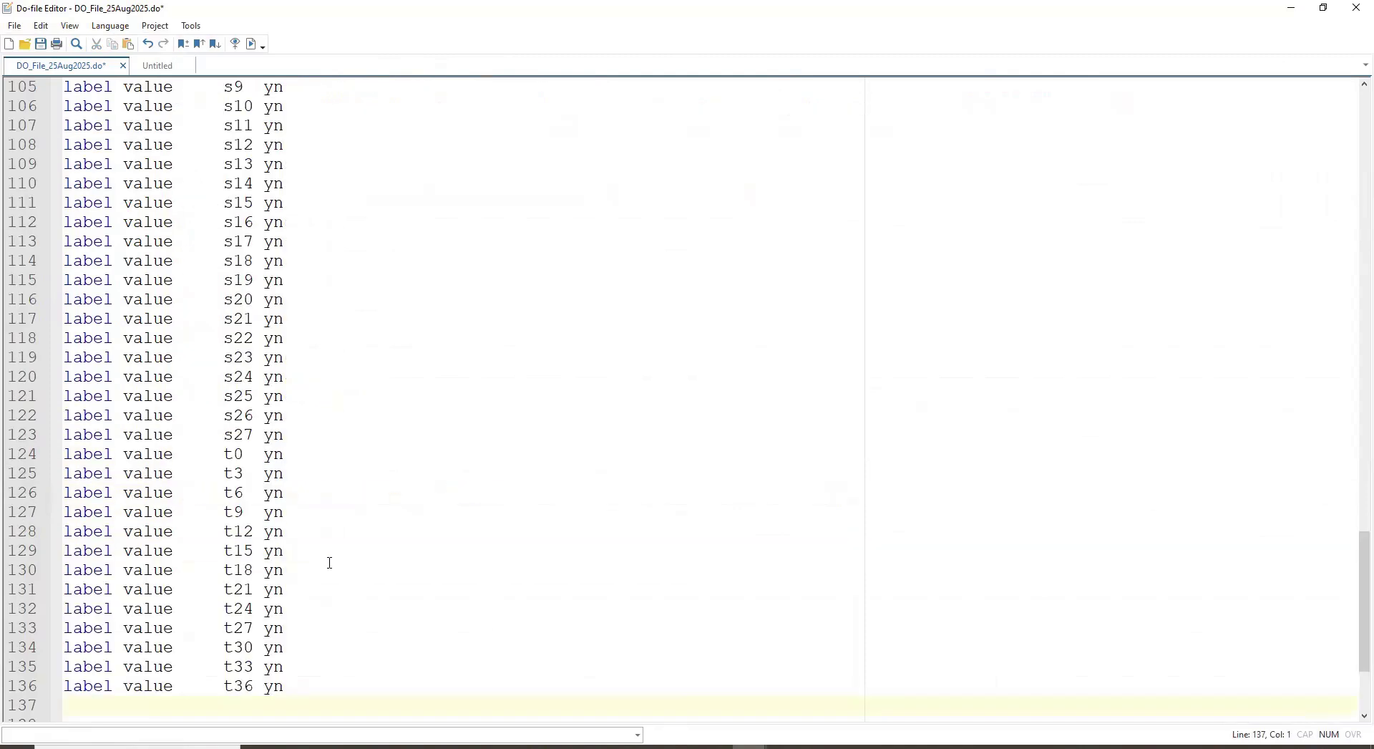
Step: Compare the yn label name in the pasted lines with the definition on line 97
{"action": "double_click", "coordinate": [273, 417]}
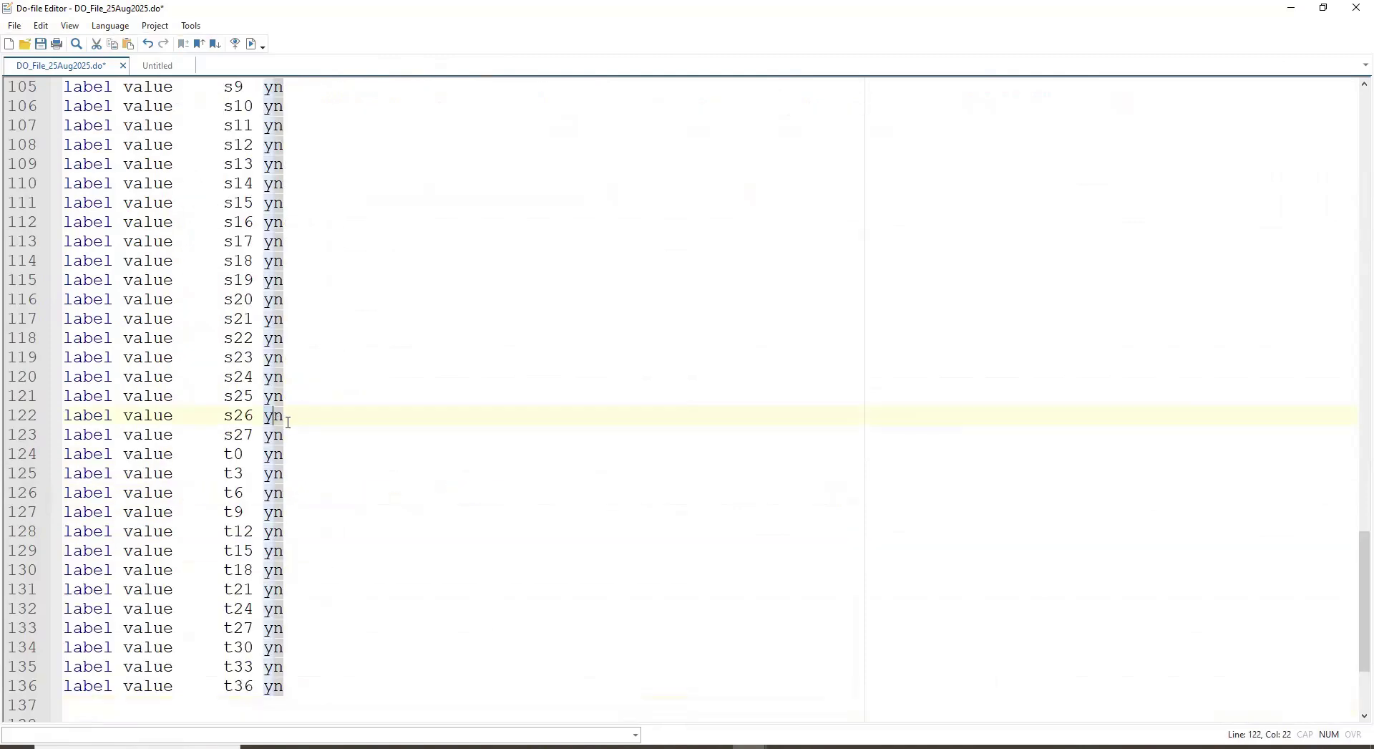
{"action": "scroll", "coordinate": [286, 419], "scroll_direction": "up", "scroll_amount": 5}
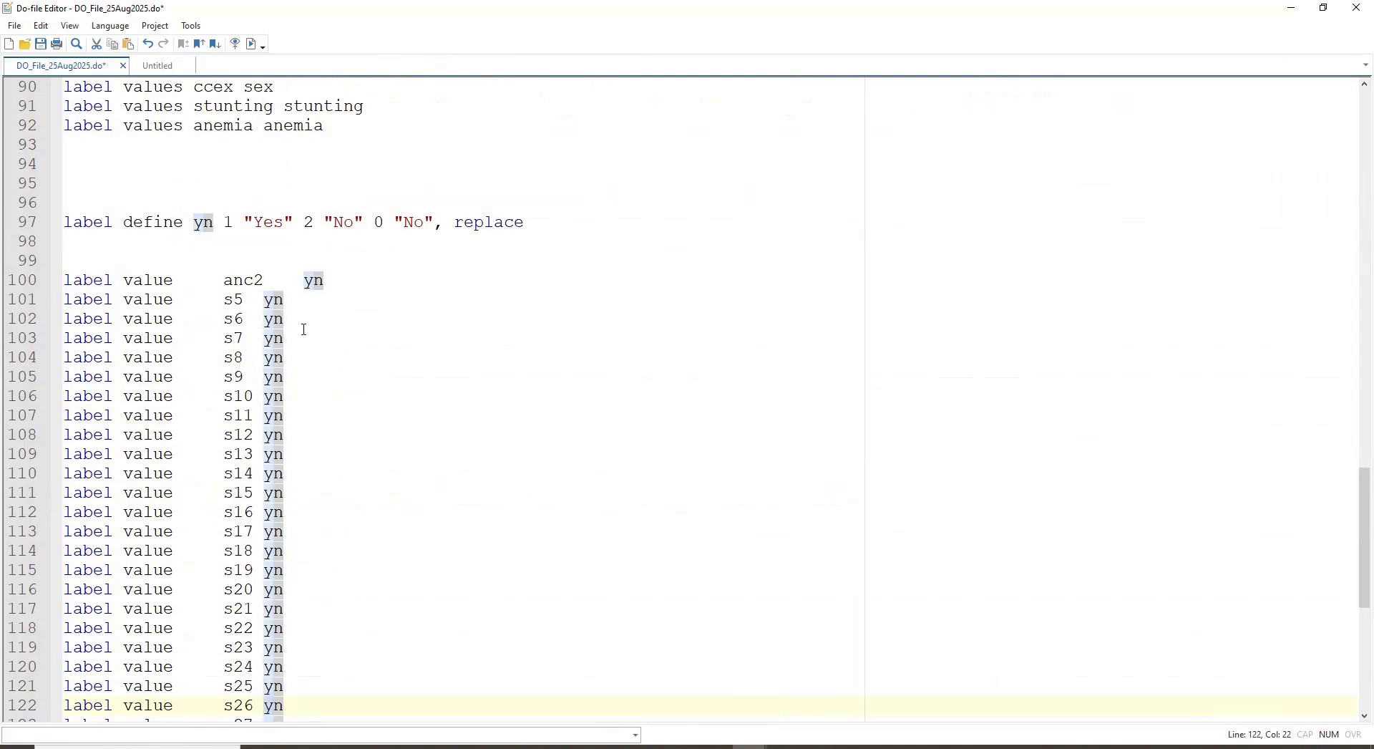
{"action": "left_click", "coordinate": [347, 395]}
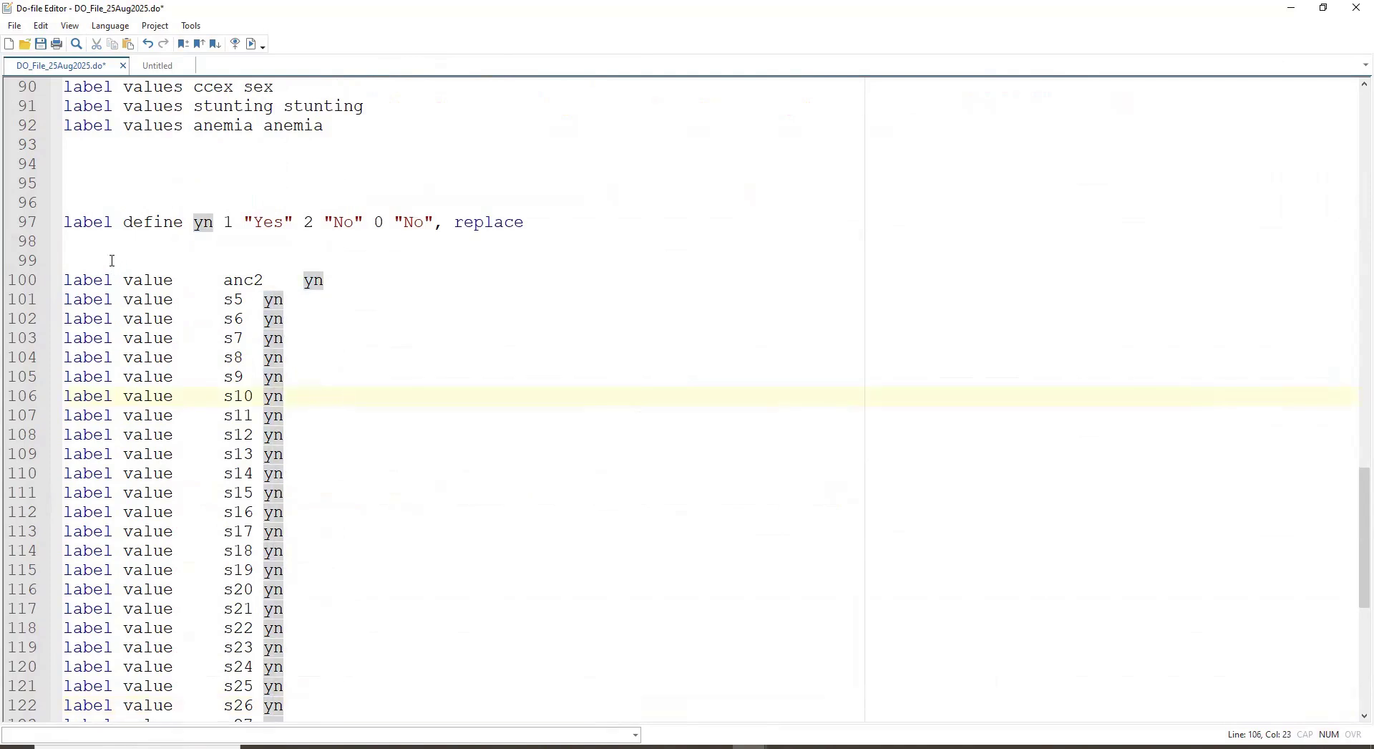
Step: Restore the do-file window to a smaller size over the Data Editor and run the label value lines for anc2 through t36
{"action": "left_click_drag", "start_coordinate": [64, 276], "coordinate": [398, 718]}
{"action": "scroll", "coordinate": [374, 569], "scroll_direction": "up", "scroll_amount": 4}
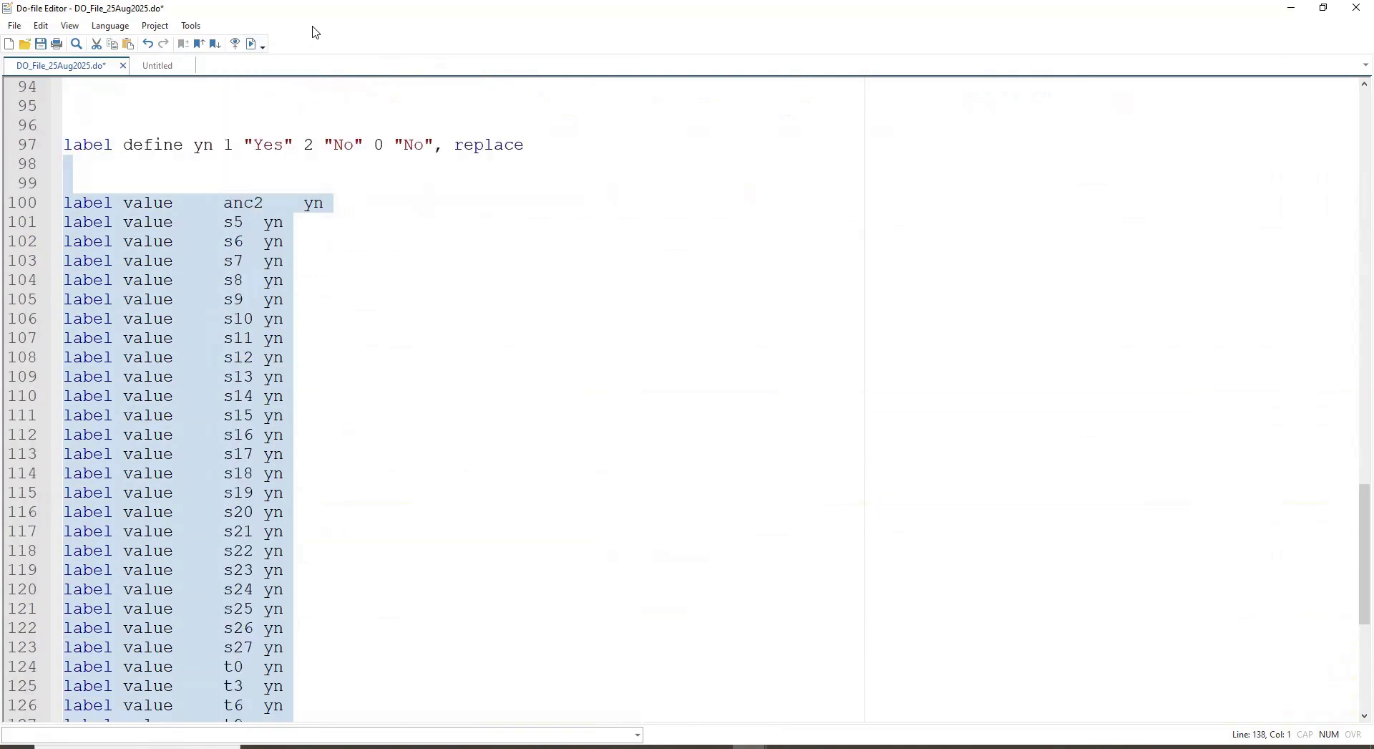
{"action": "double_click", "coordinate": [497, 17]}
{"action": "left_click", "coordinate": [1285, 17]}
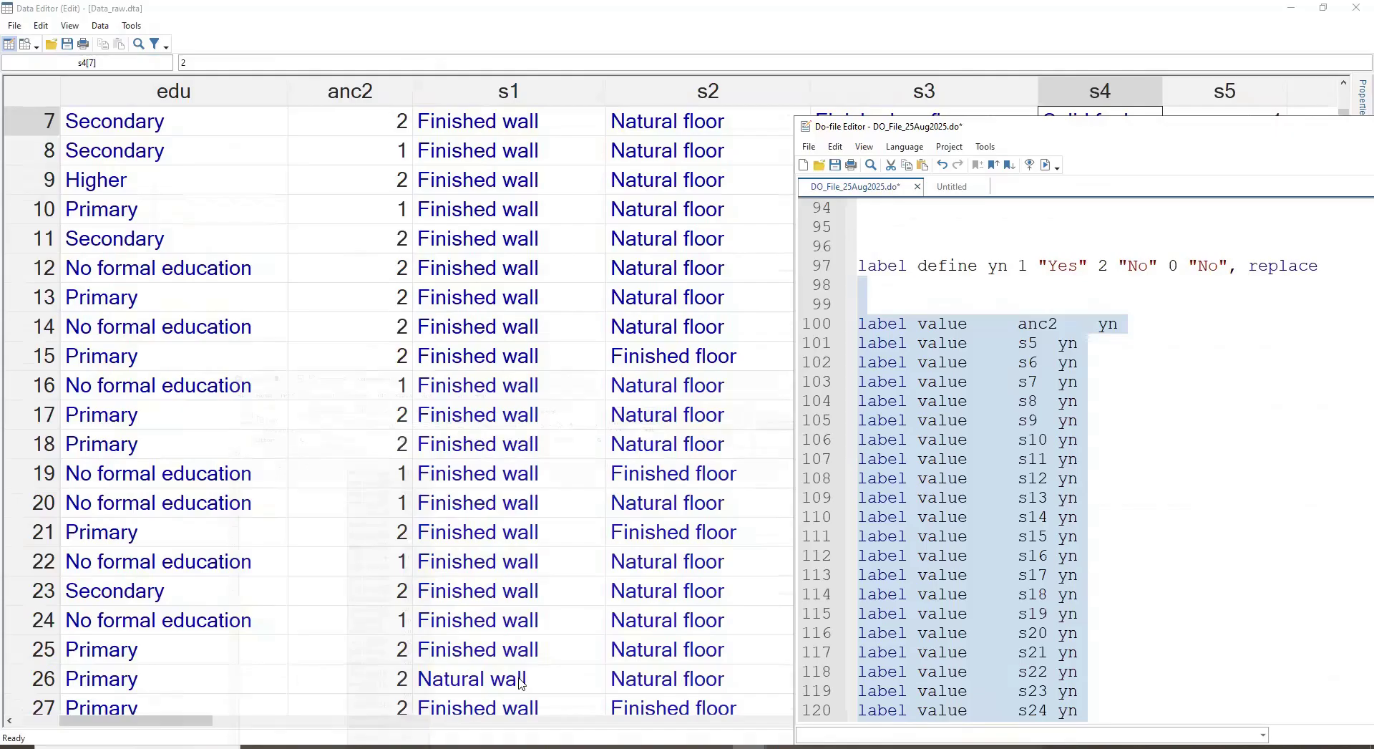
{"action": "left_click_drag", "start_coordinate": [200, 721], "coordinate": [607, 715]}
{"action": "mouse_move", "coordinate": [749, 746]}
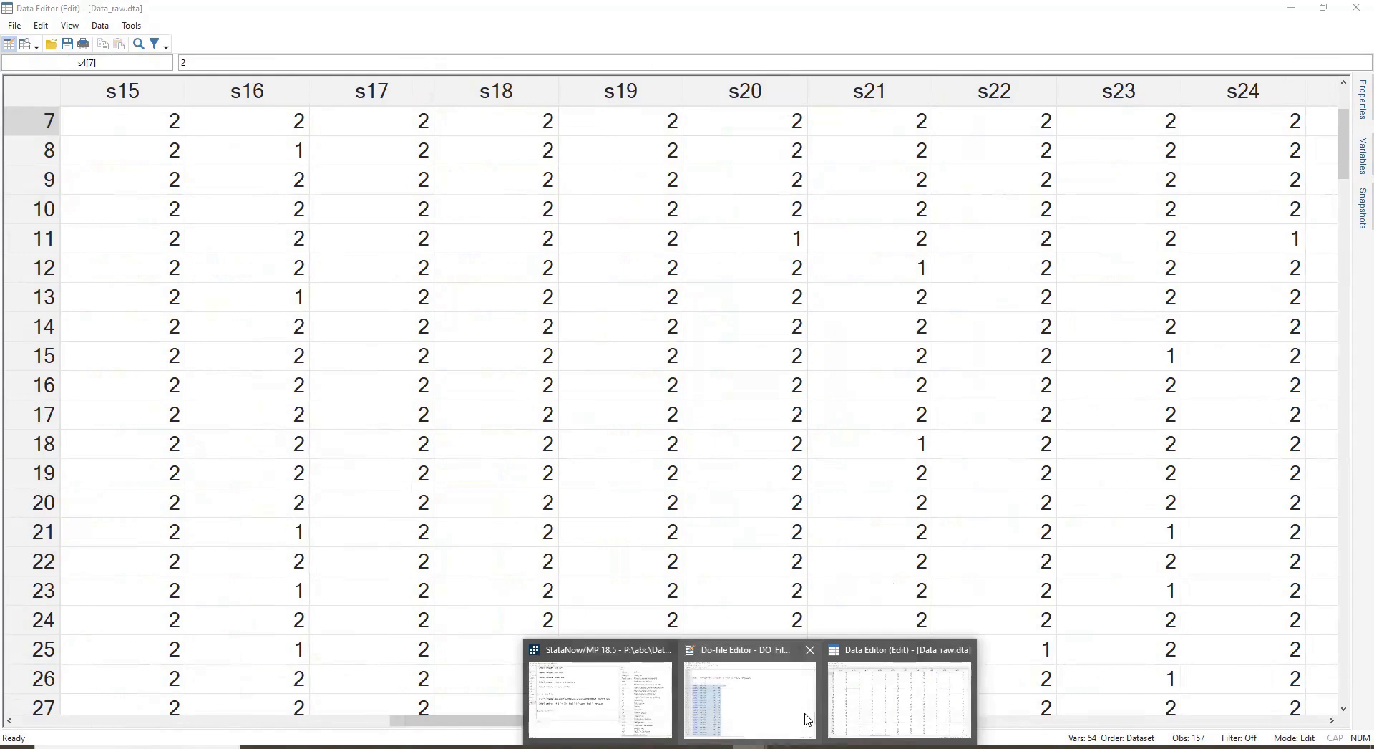
{"action": "left_click", "coordinate": [761, 706]}
{"action": "left_click", "coordinate": [1045, 165]}
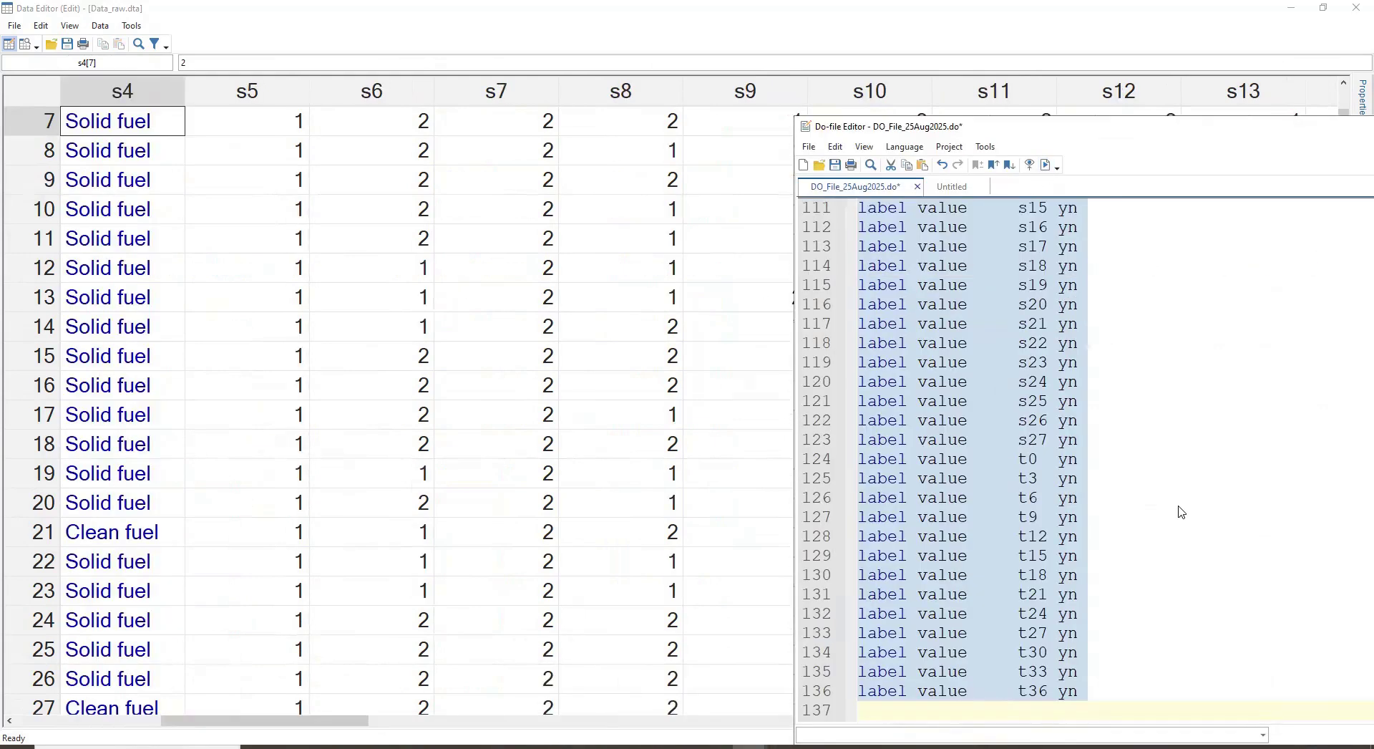
Step: Run the yn label definition on line 97 and review the s variables in the Data Editor
{"action": "scroll", "coordinate": [1181, 511], "scroll_direction": "up", "scroll_amount": 5}
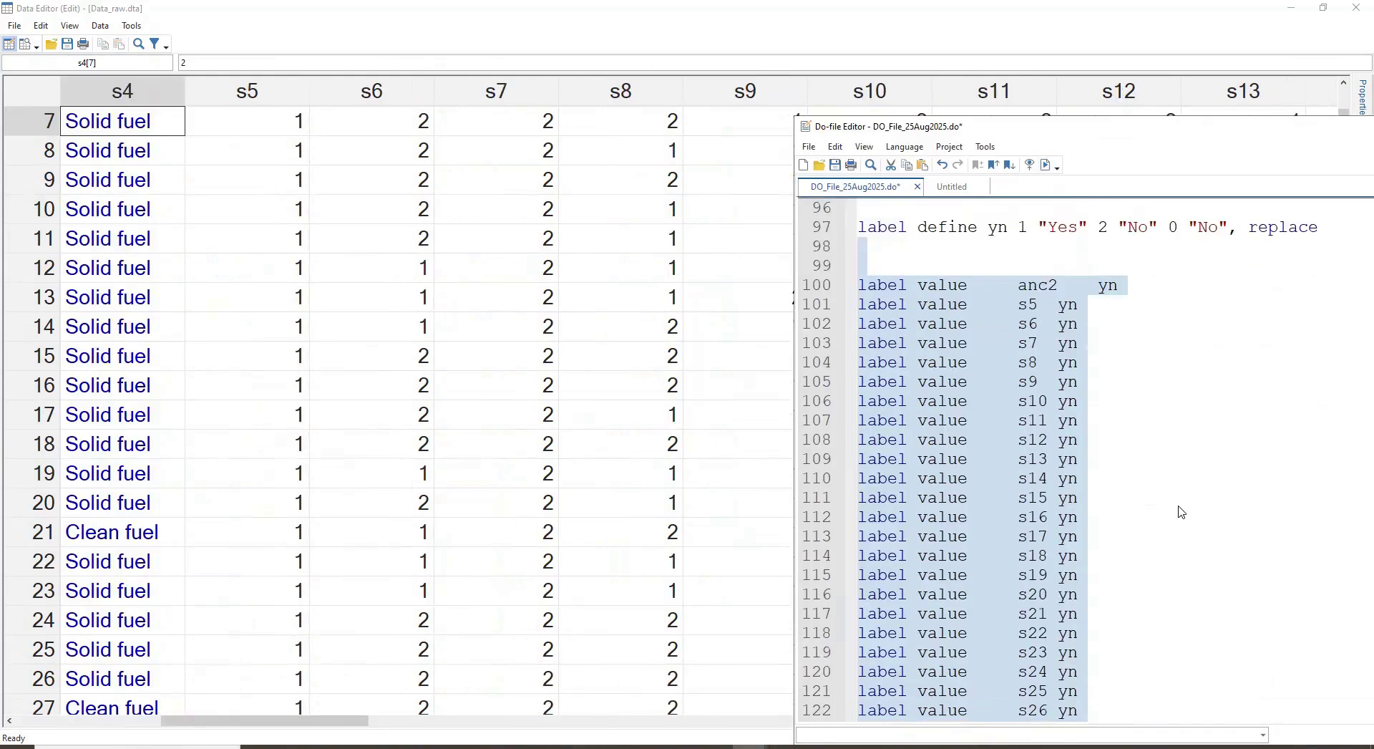
{"action": "left_click", "coordinate": [817, 229]}
{"action": "left_click", "coordinate": [1045, 165]}
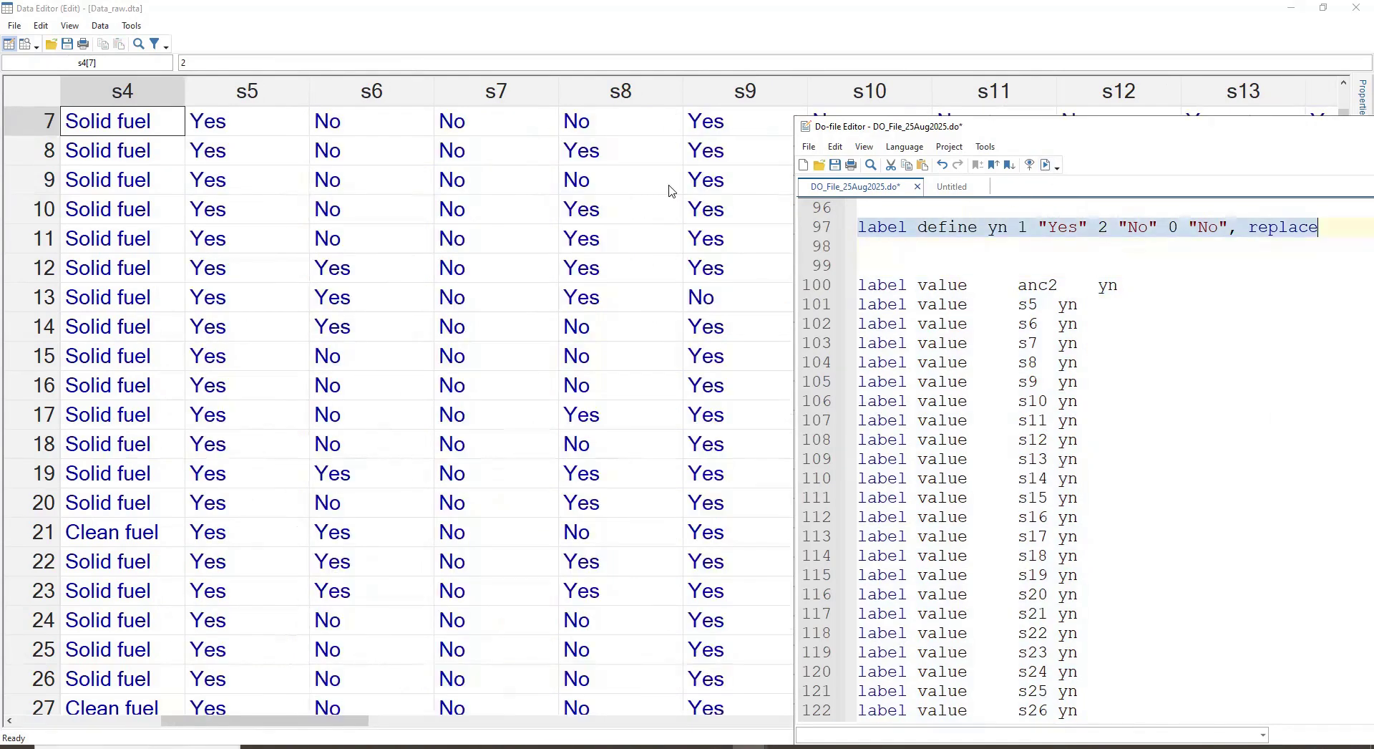
{"action": "left_click", "coordinate": [570, 394]}
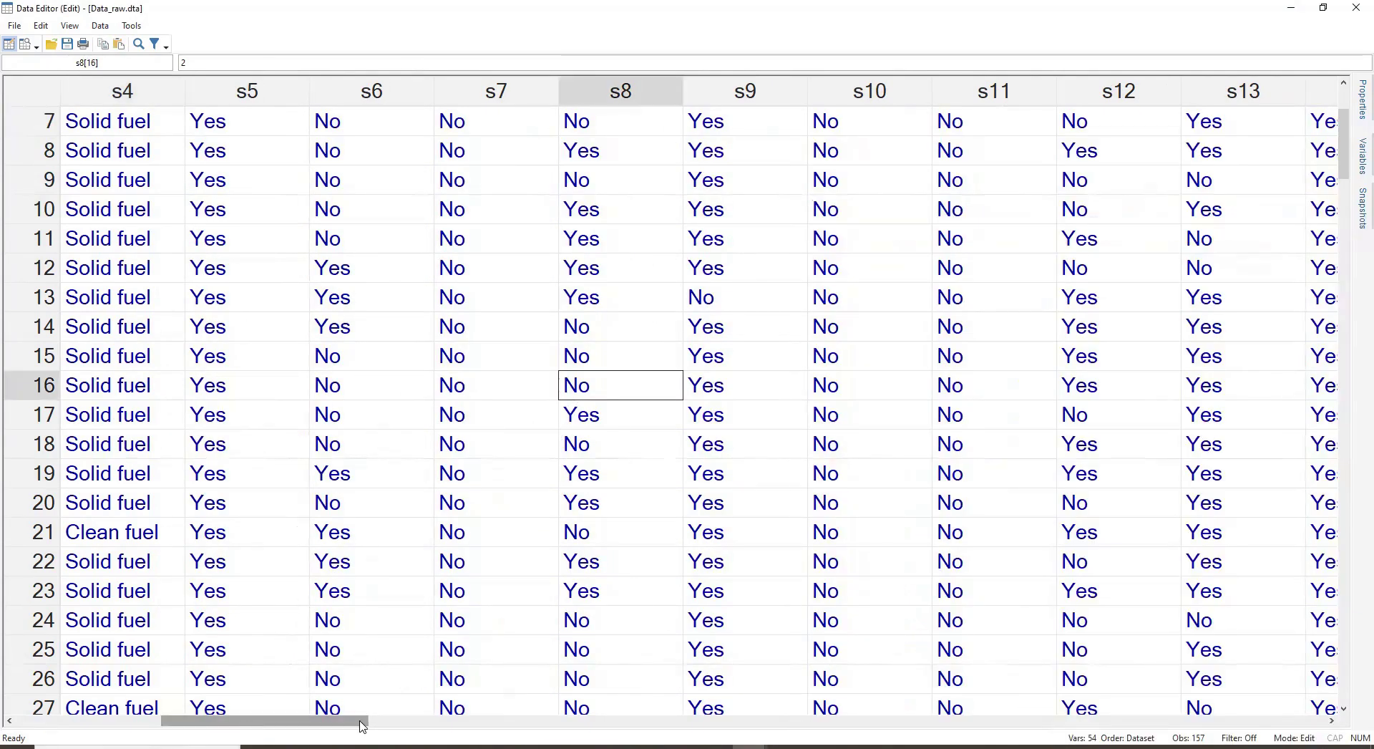
{"action": "left_click_drag", "start_coordinate": [362, 722], "coordinate": [425, 722]}
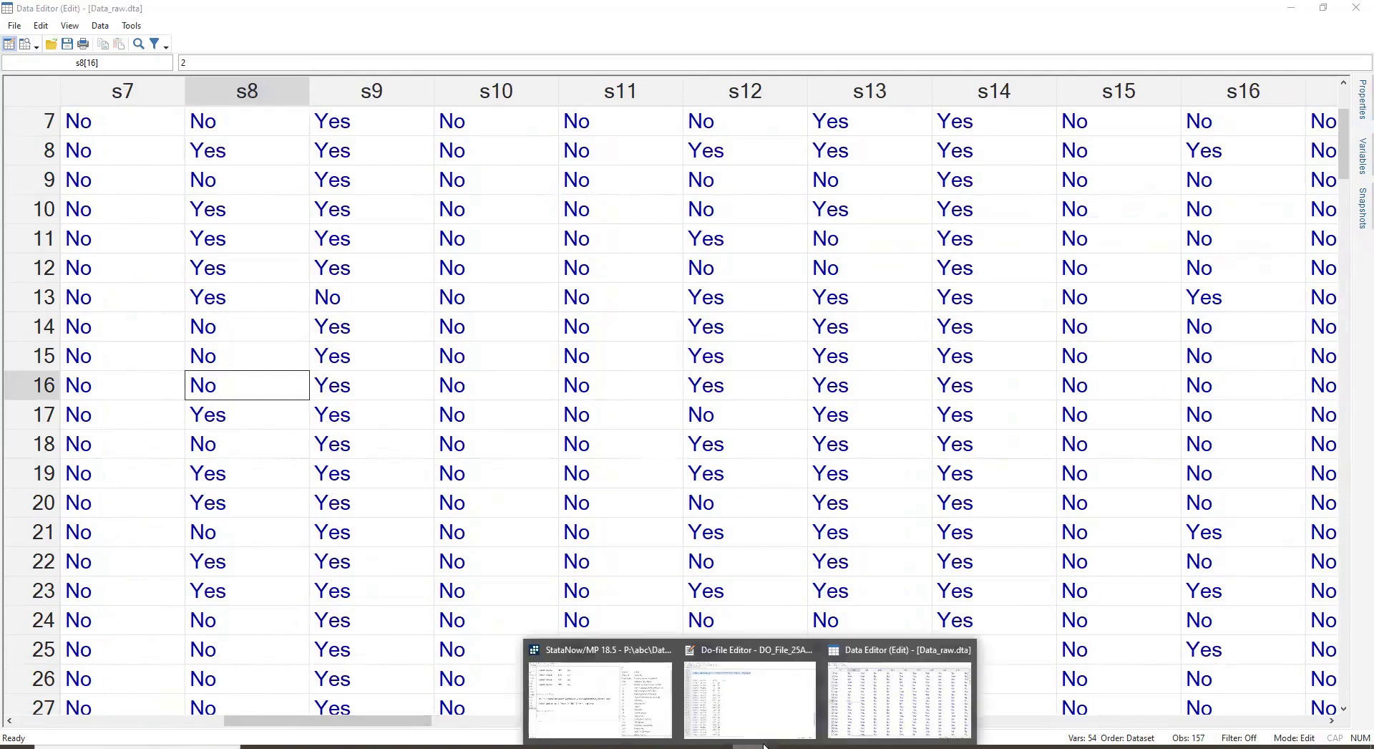
Step: Return to the do-file, maximize its window and review the label define lines for food_insec through edu
{"action": "left_click", "coordinate": [773, 723]}
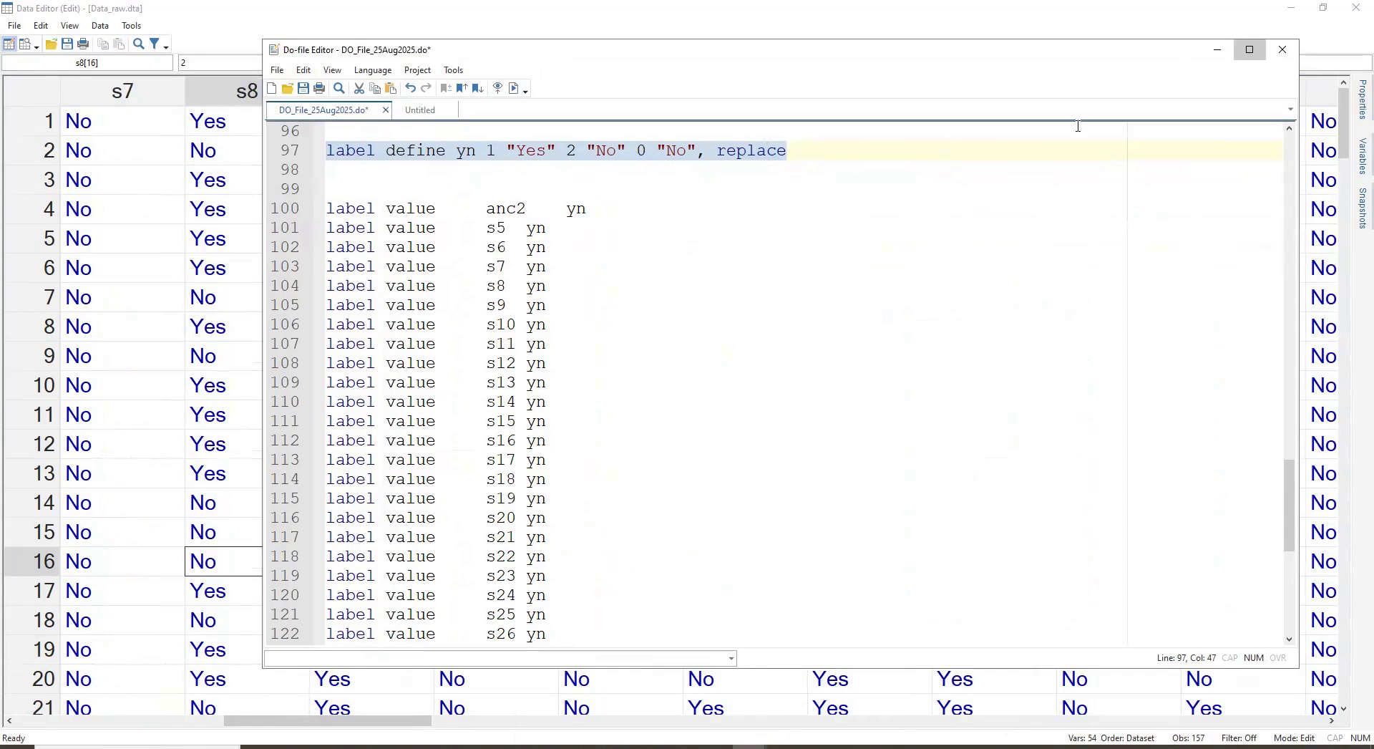
{"action": "left_click", "coordinate": [1250, 52]}
{"action": "scroll", "coordinate": [221, 416], "scroll_direction": "up", "scroll_amount": 5}
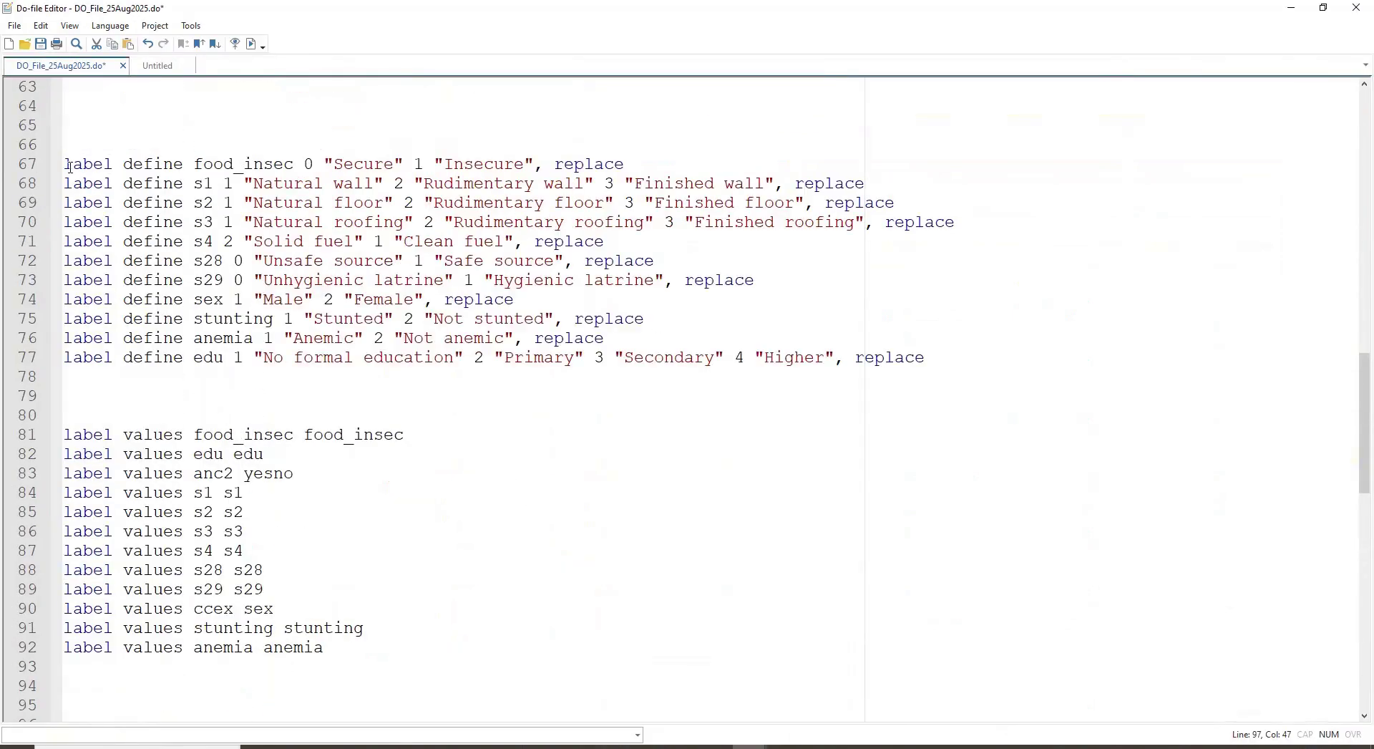
{"action": "left_click_drag", "start_coordinate": [223, 184], "coordinate": [253, 185]}
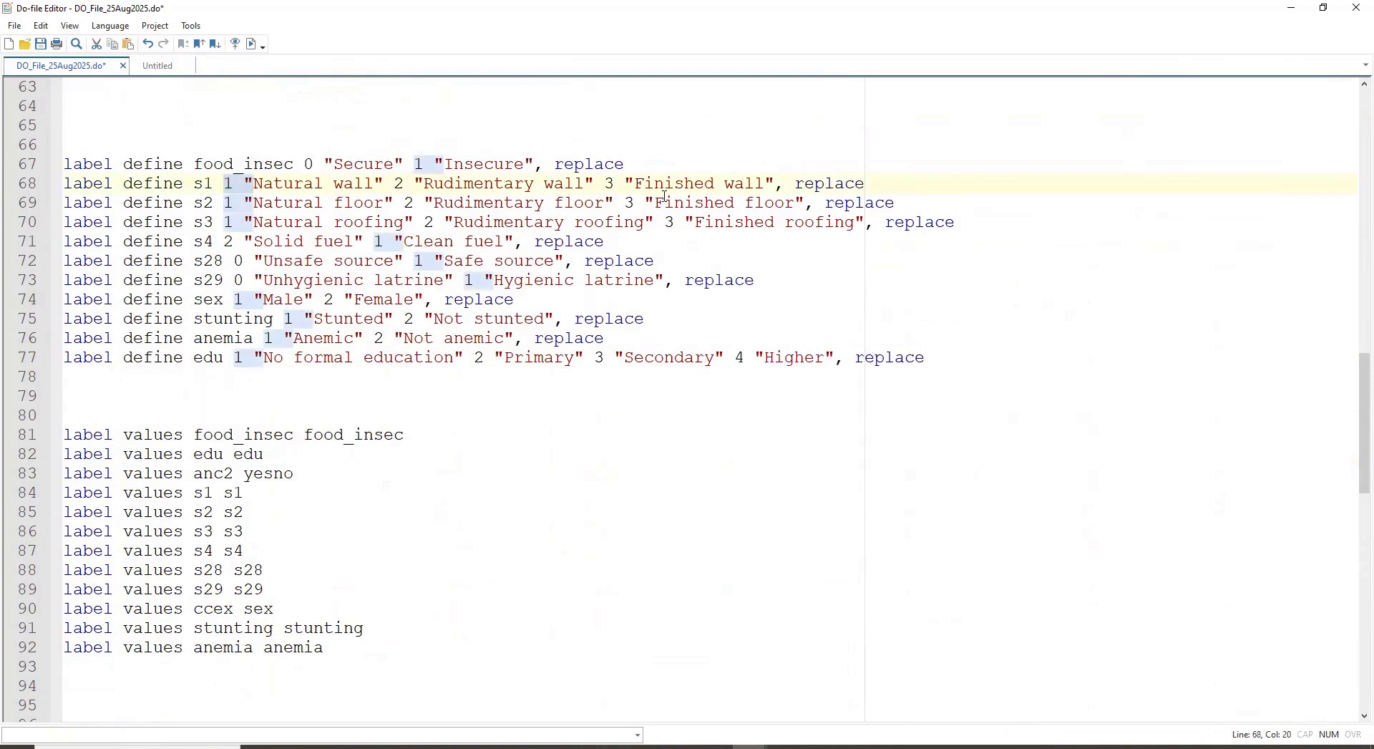
{"action": "double_click", "coordinate": [555, 165]}
{"action": "left_click", "coordinate": [501, 389]}
{"action": "scroll", "coordinate": [384, 479], "scroll_direction": "down", "scroll_amount": 8}
Step: Review the yn label definition on line 97 and the label value lines for anc2 through t36
{"action": "left_click", "coordinate": [205, 286]}
{"action": "double_click", "coordinate": [205, 281]}
{"action": "left_click", "coordinate": [215, 313]}
{"action": "left_click_drag", "start_coordinate": [223, 280], "coordinate": [424, 280]}
{"action": "left_click_drag", "start_coordinate": [537, 285], "coordinate": [63, 280]}
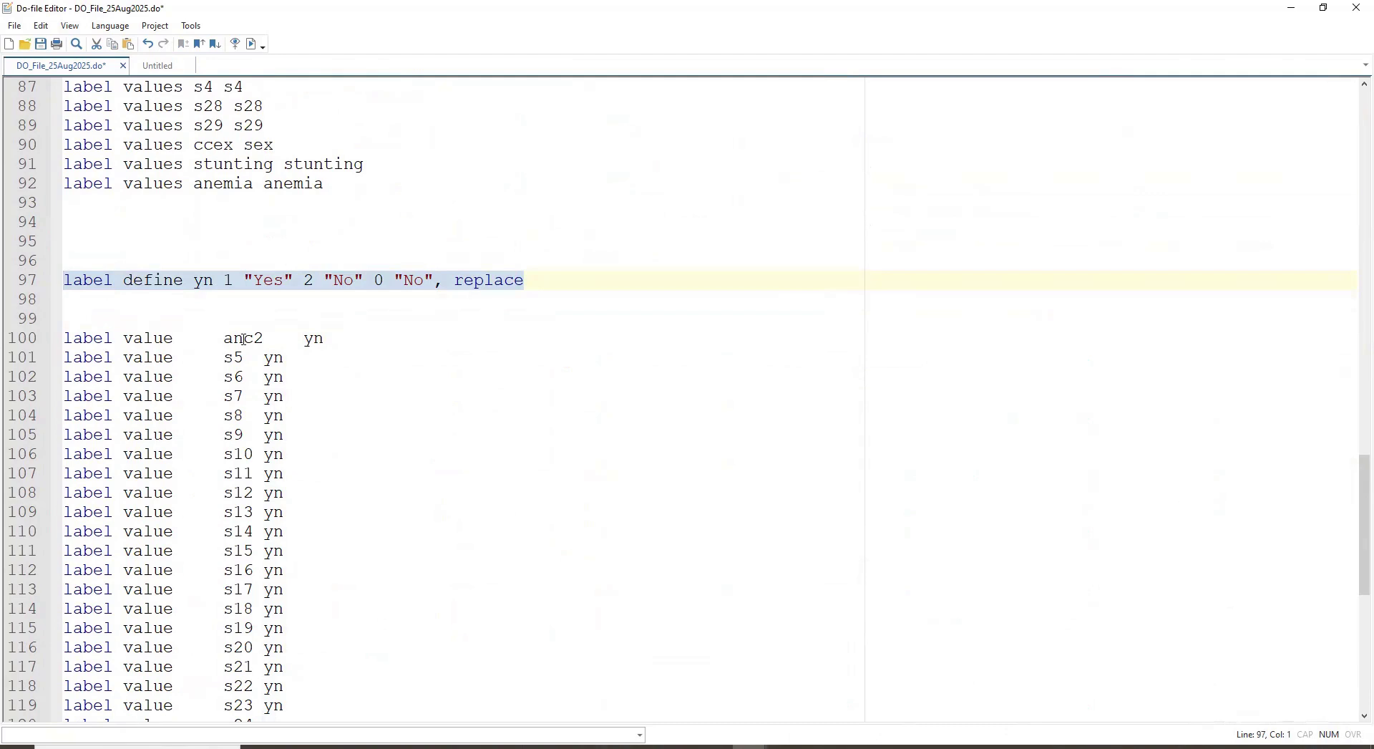
{"action": "scroll", "coordinate": [242, 416], "scroll_direction": "down", "scroll_amount": 5}
{"action": "scroll", "coordinate": [238, 464], "scroll_direction": "up", "scroll_amount": 6}
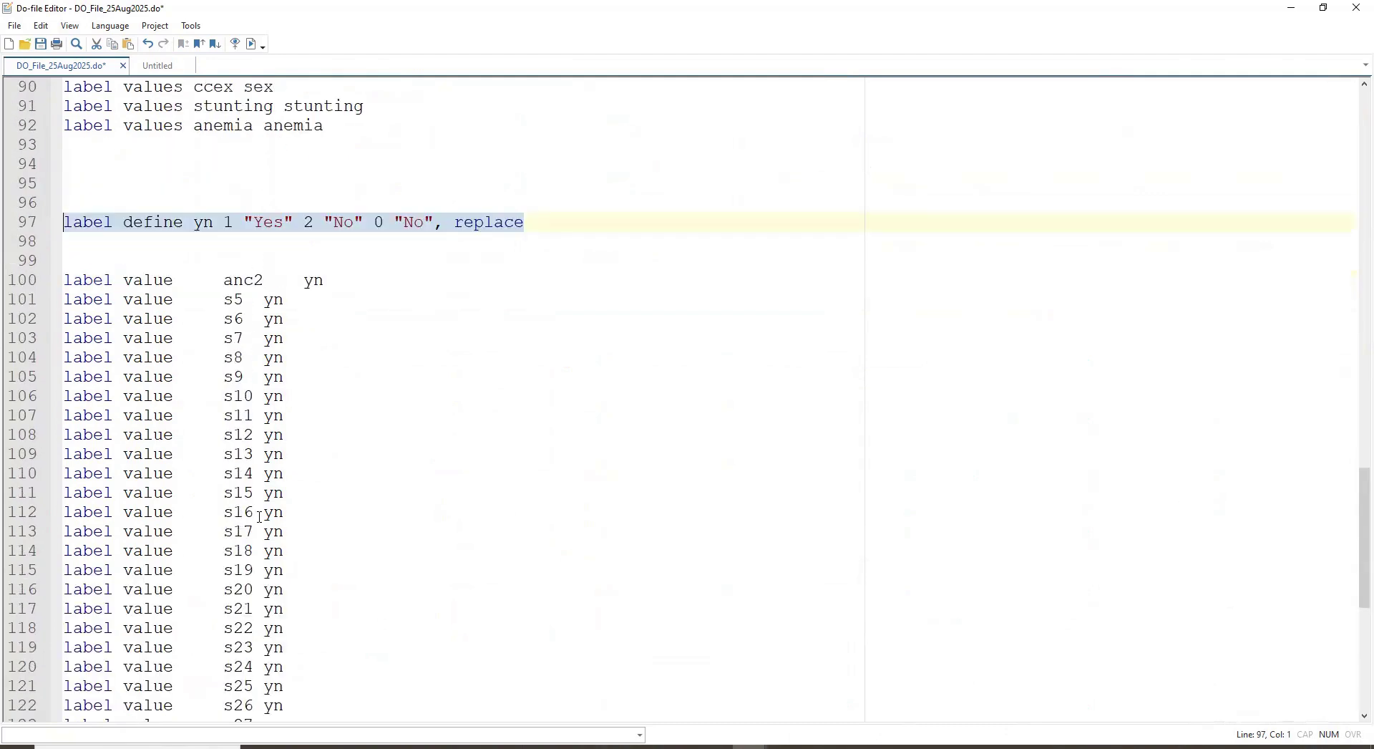
{"action": "scroll", "coordinate": [282, 562], "scroll_direction": "down", "scroll_amount": 10}
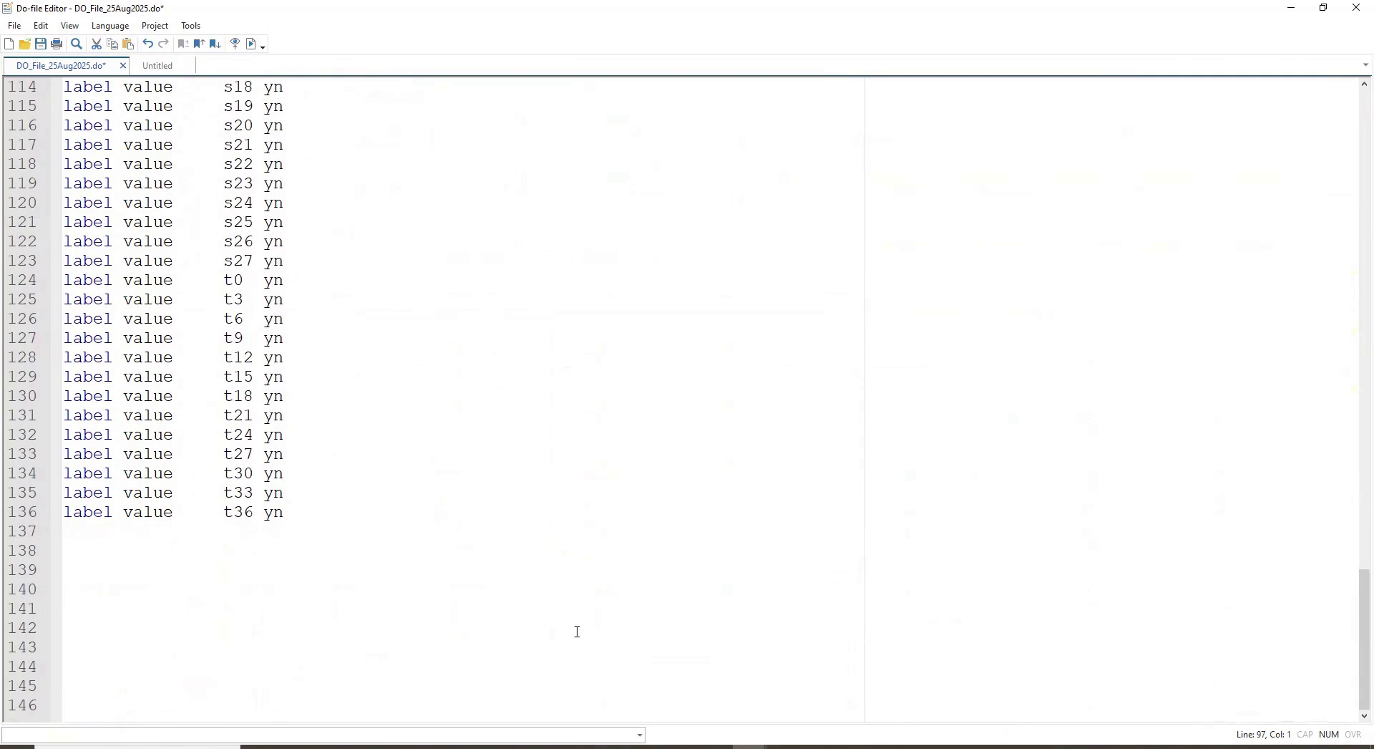
Step: Check the labelled values from food_insec to s3 in the Data Editor and close it
{"action": "left_click", "coordinate": [749, 747]}
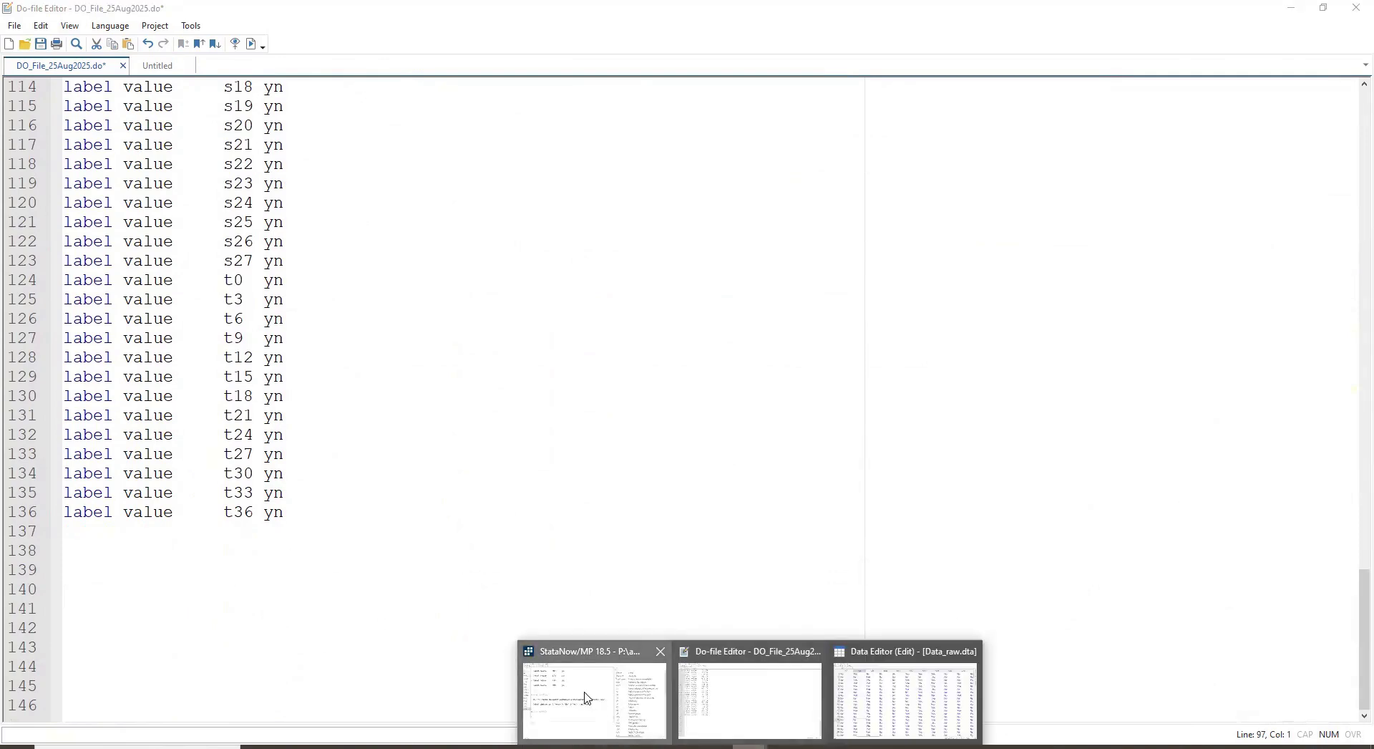
{"action": "left_click", "coordinate": [586, 698]}
{"action": "key", "text": "ctrl+8"}
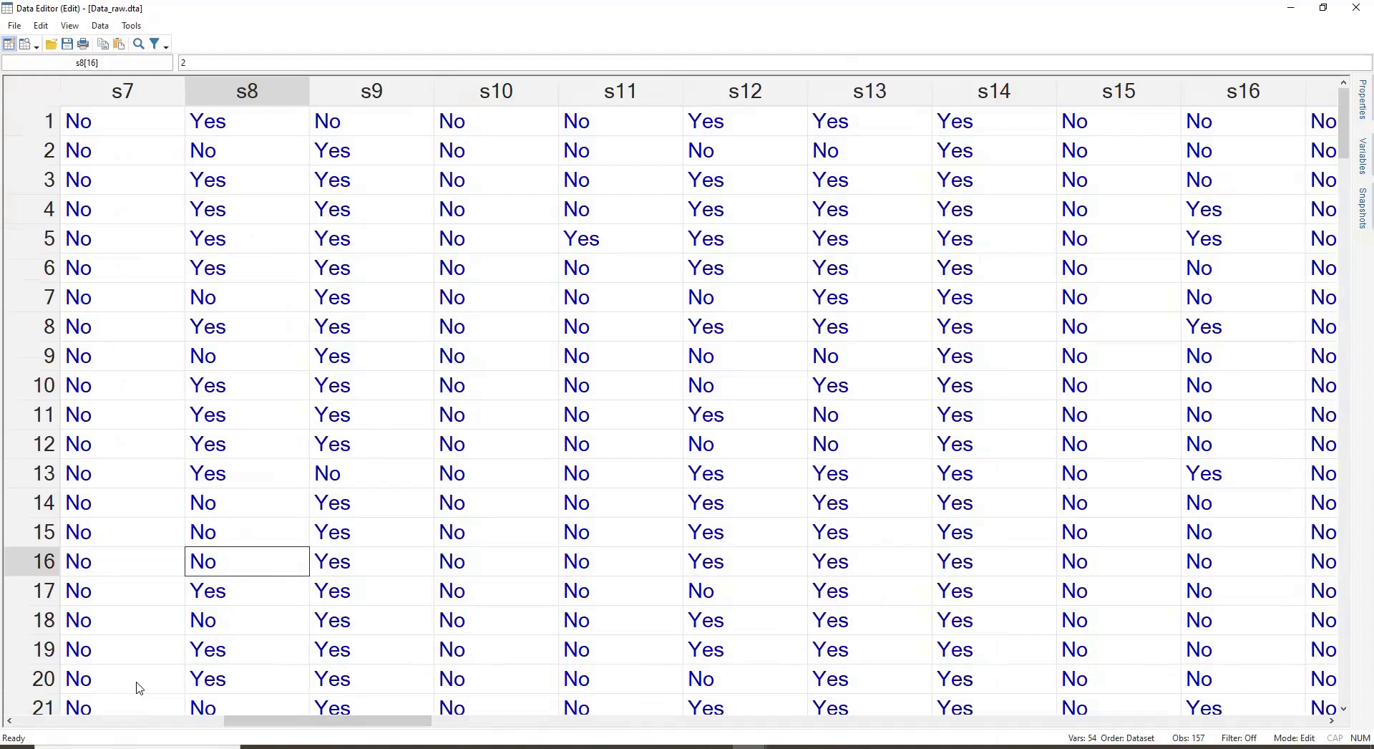
{"action": "left_click_drag", "start_coordinate": [252, 719], "coordinate": [93, 622]}
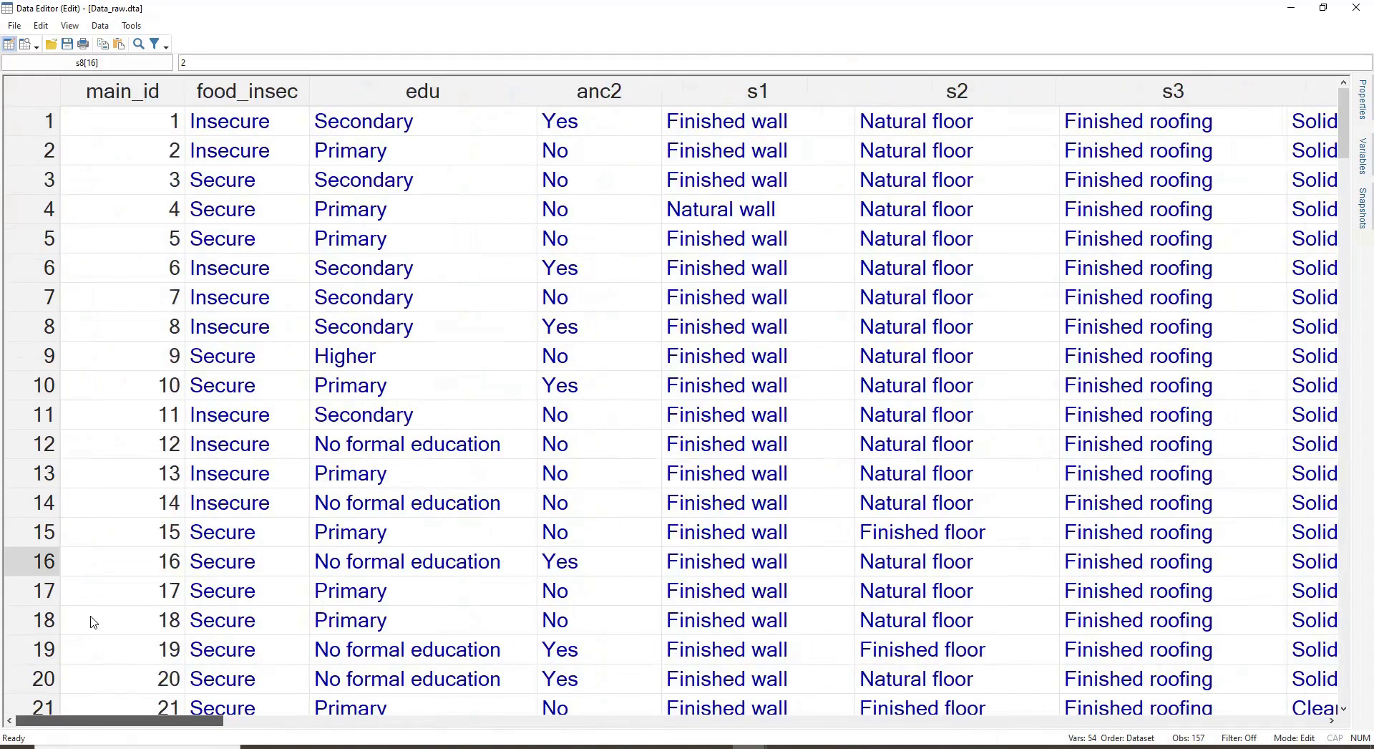
{"action": "left_click", "coordinate": [1356, 7]}
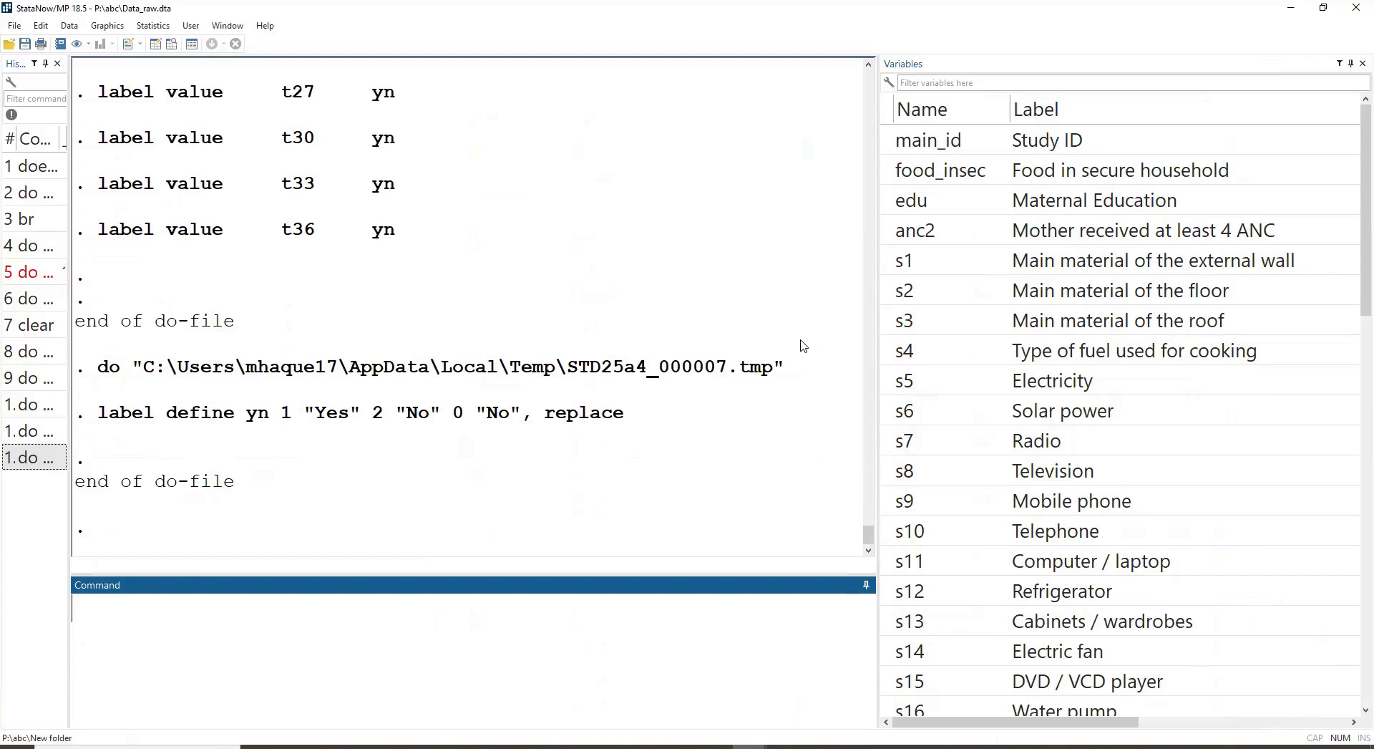
Step: Save the do-file and delete the tab food_insec and *br lines below the use command
{"action": "left_click", "coordinate": [751, 746]}
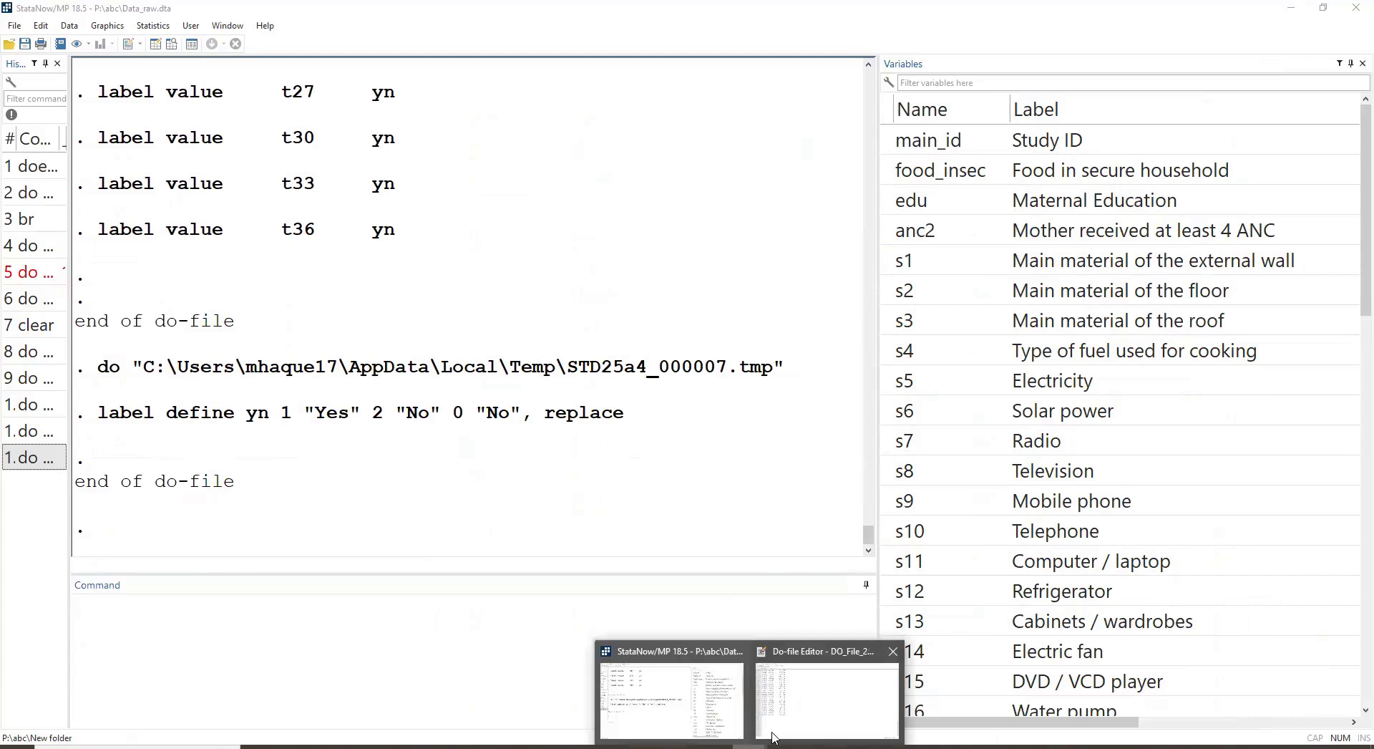
{"action": "left_click", "coordinate": [773, 737]}
{"action": "scroll", "coordinate": [455, 422], "scroll_direction": "up", "scroll_amount": 20}
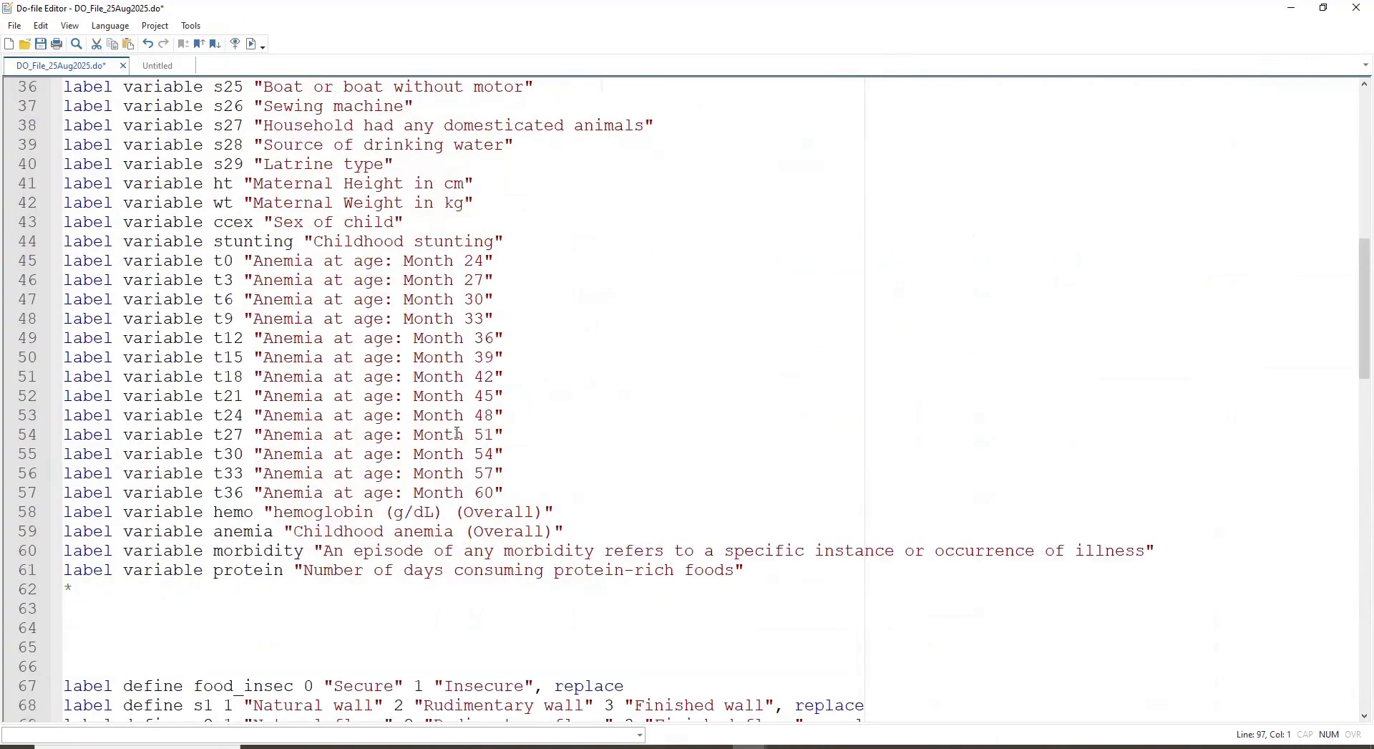
{"action": "scroll", "coordinate": [457, 433], "scroll_direction": "up", "scroll_amount": 12}
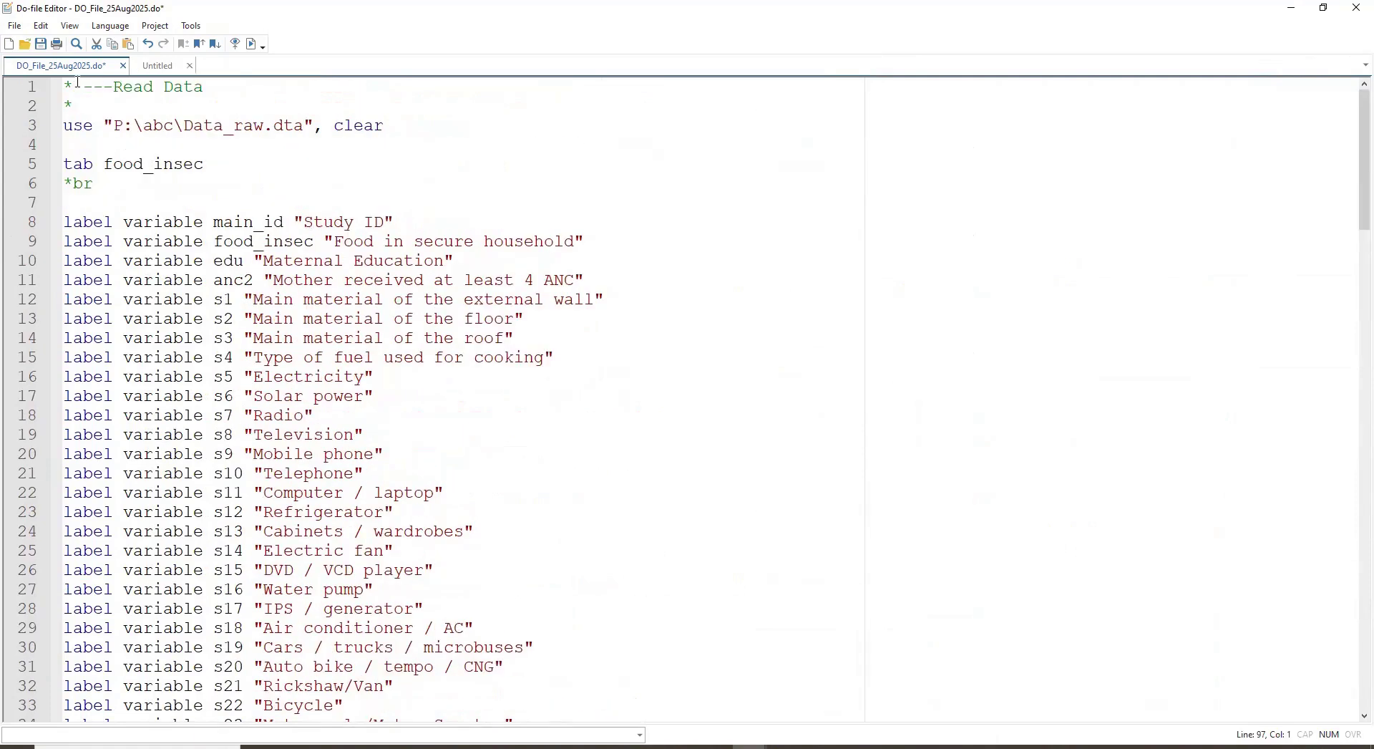
{"action": "left_click", "coordinate": [40, 43]}
{"action": "left_click_drag", "start_coordinate": [115, 153], "coordinate": [133, 180]}
{"action": "key", "text": "Delete"}
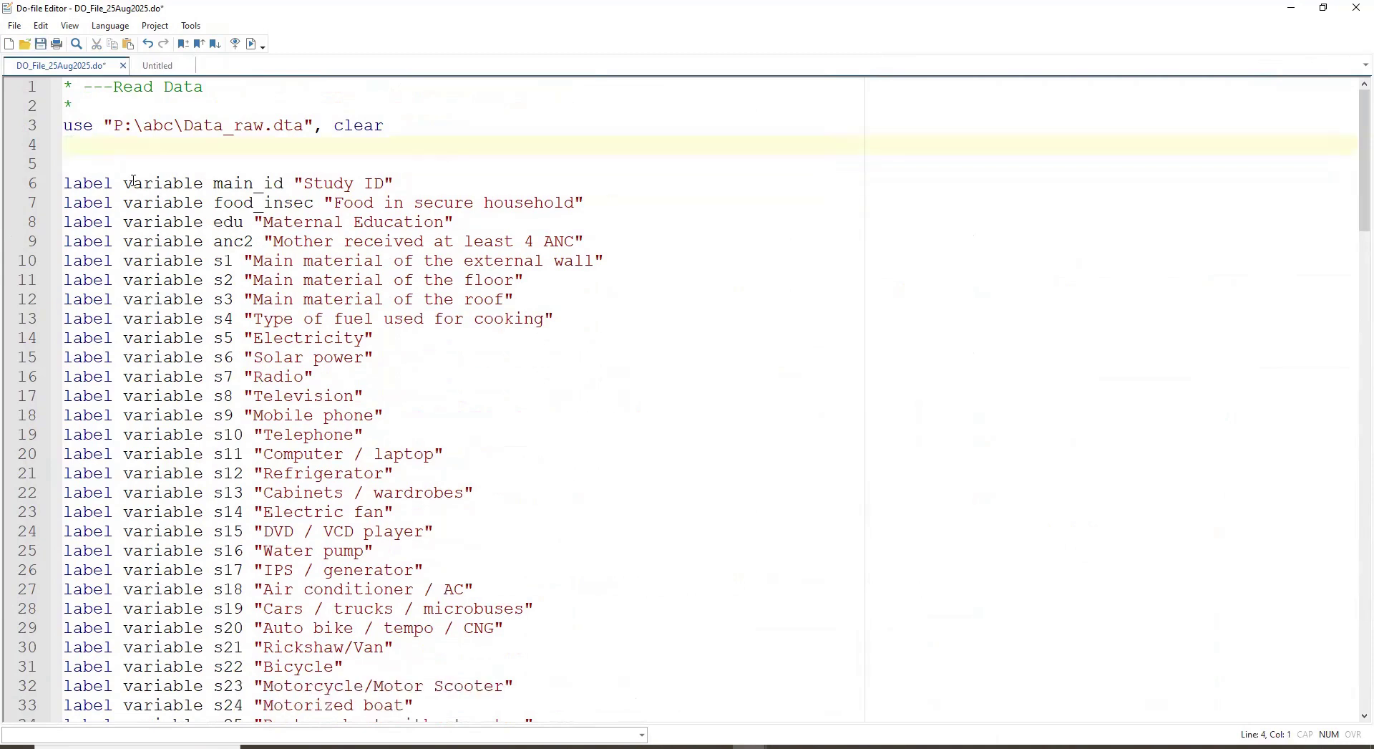
Step: Add the comment "*--Variable label" on line 5, above the label variable commands
{"action": "scroll", "coordinate": [279, 302], "scroll_direction": "down", "scroll_amount": 20}
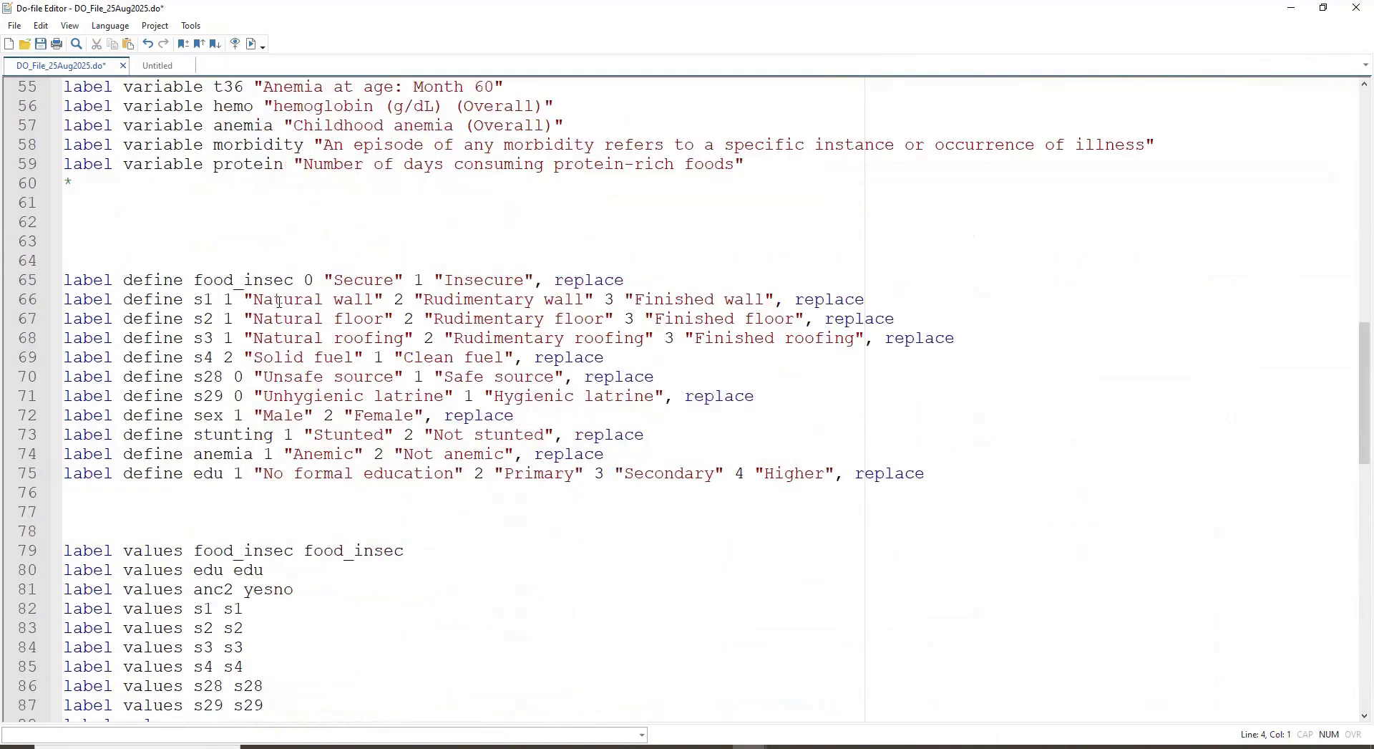
{"action": "scroll", "coordinate": [279, 301], "scroll_direction": "up", "scroll_amount": 19}
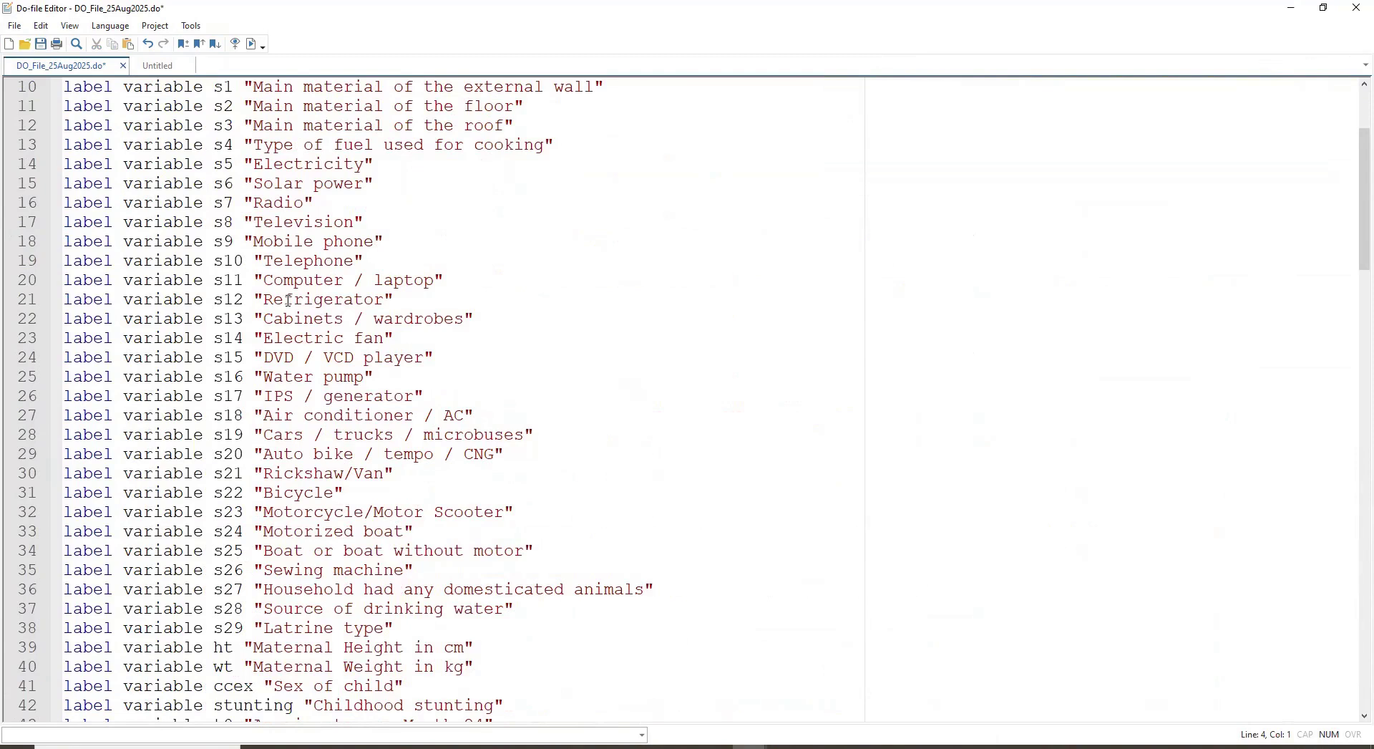
{"action": "scroll", "coordinate": [288, 300], "scroll_direction": "up", "scroll_amount": 3}
{"action": "key", "text": "Return"}
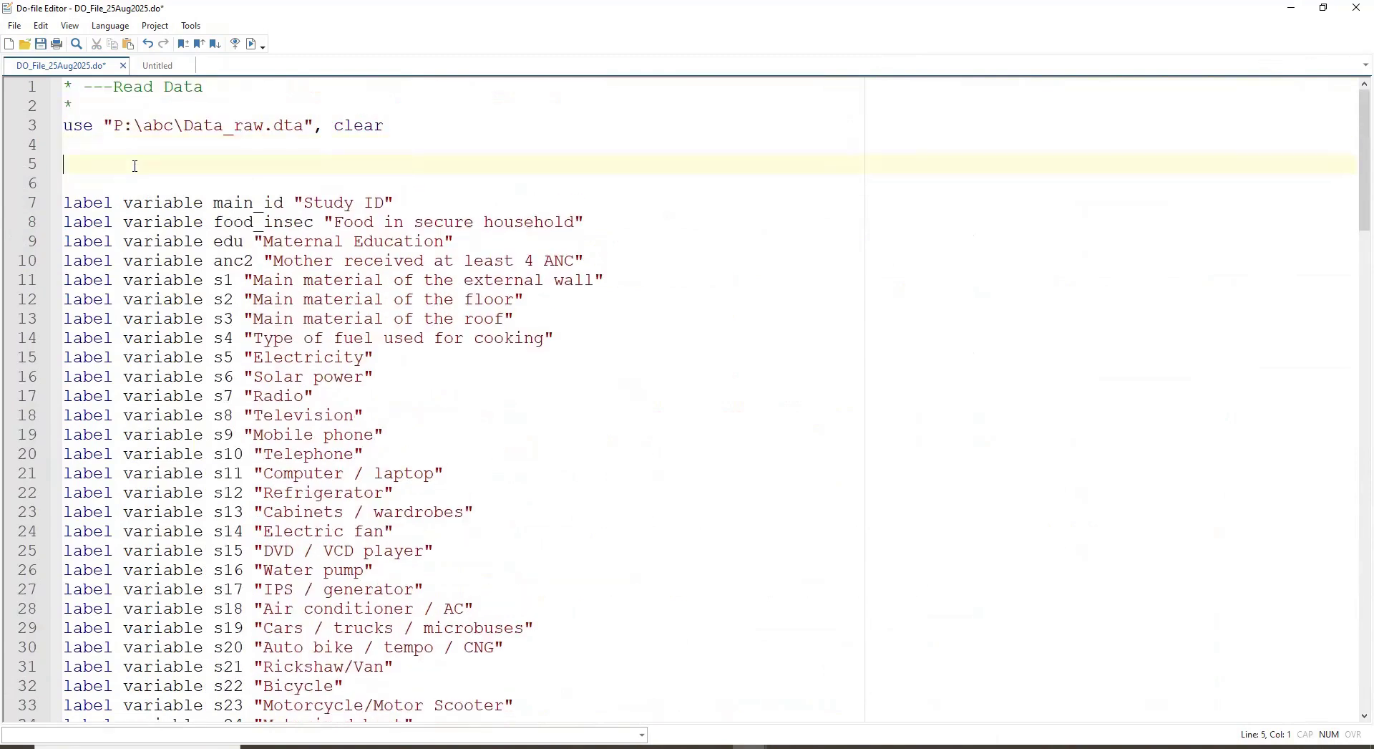
{"action": "type", "text": "*--Variable label"}
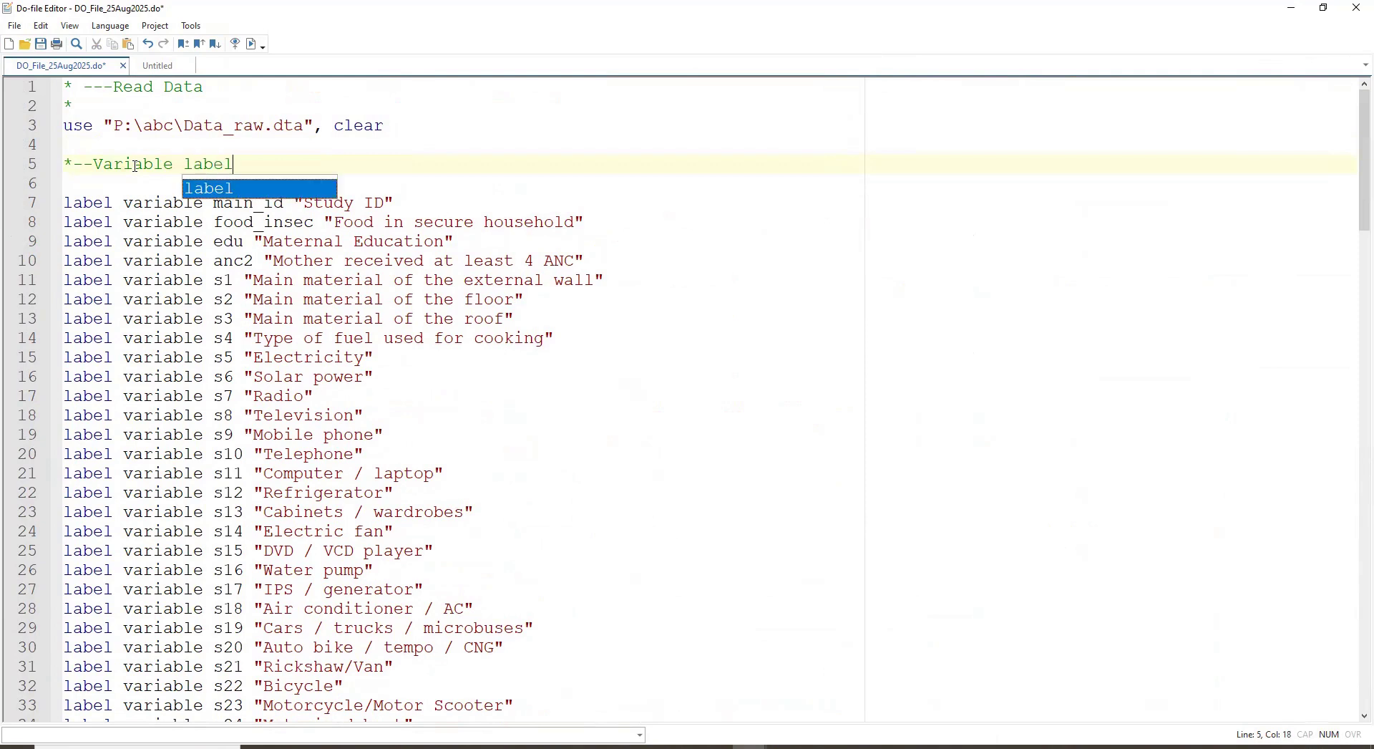
Step: Add the comment "*--value label" on line 64, above the label define commands
{"action": "left_click", "coordinate": [255, 358]}
{"action": "scroll", "coordinate": [253, 379], "scroll_direction": "down", "scroll_amount": 17}
{"action": "left_click", "coordinate": [160, 319]}
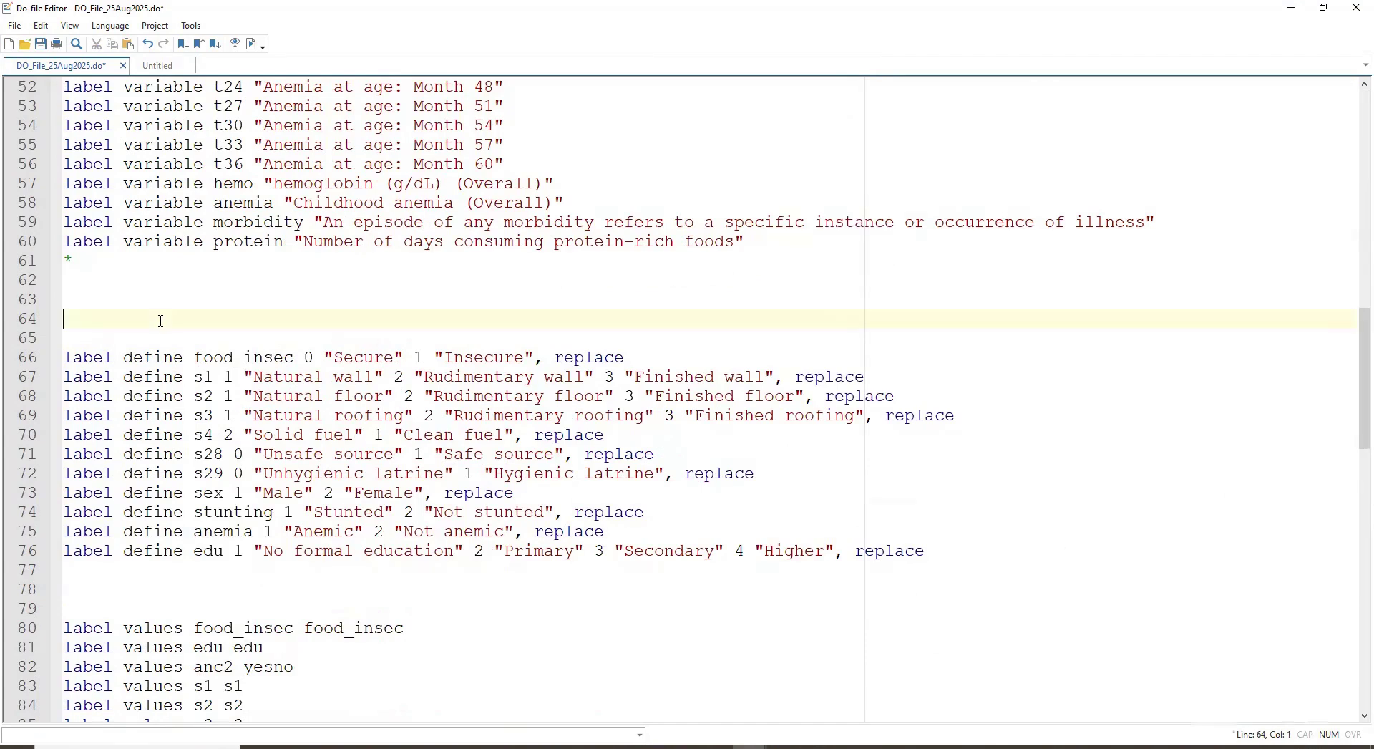
{"action": "type", "text": "*--value"}
{"action": "type", "text": "label"}
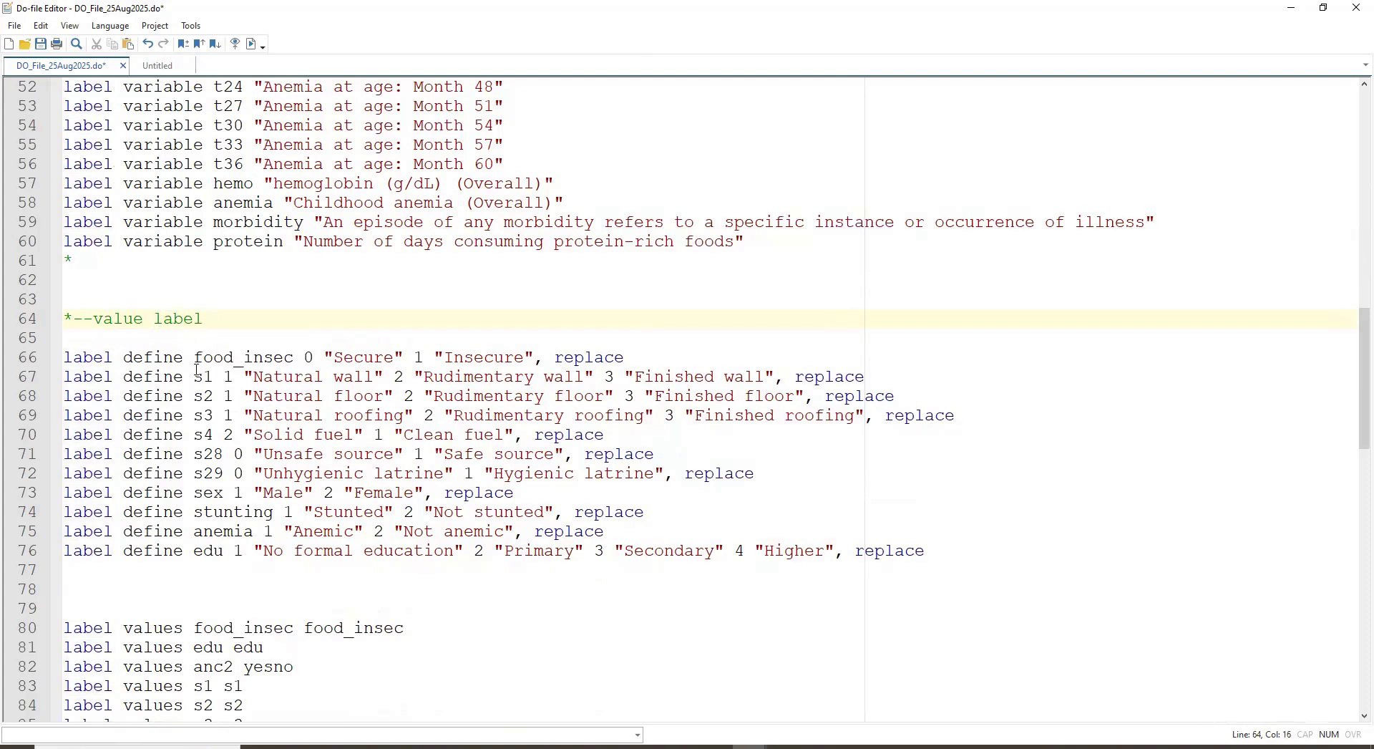
Step: Insert asterisk separators on lines 98 and 94, below and above the yn label definition
{"action": "scroll", "coordinate": [196, 370], "scroll_direction": "down", "scroll_amount": 6}
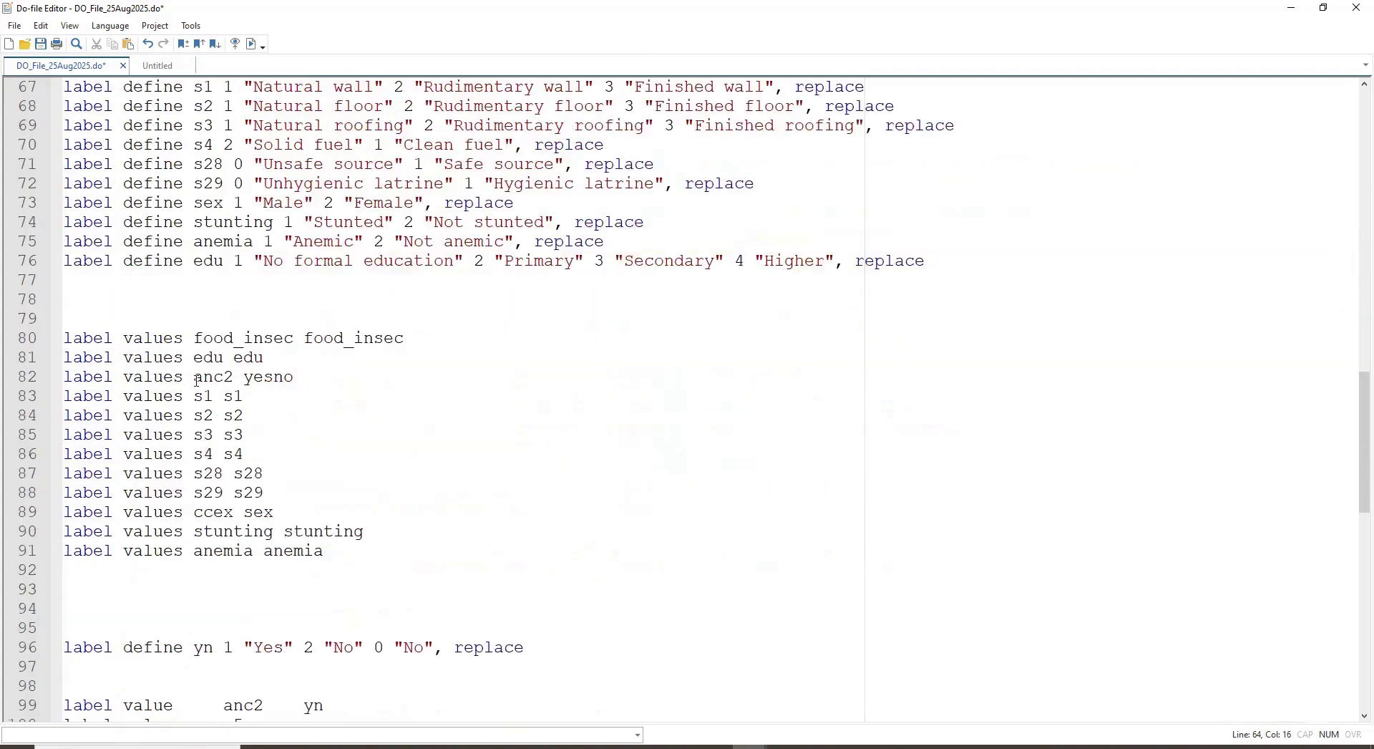
{"action": "scroll", "coordinate": [196, 389], "scroll_direction": "down", "scroll_amount": 5}
{"action": "left_click", "coordinate": [106, 329]}
{"action": "type", "text": "*"}
{"action": "left_click", "coordinate": [77, 260]}
{"action": "type", "text": "*"}
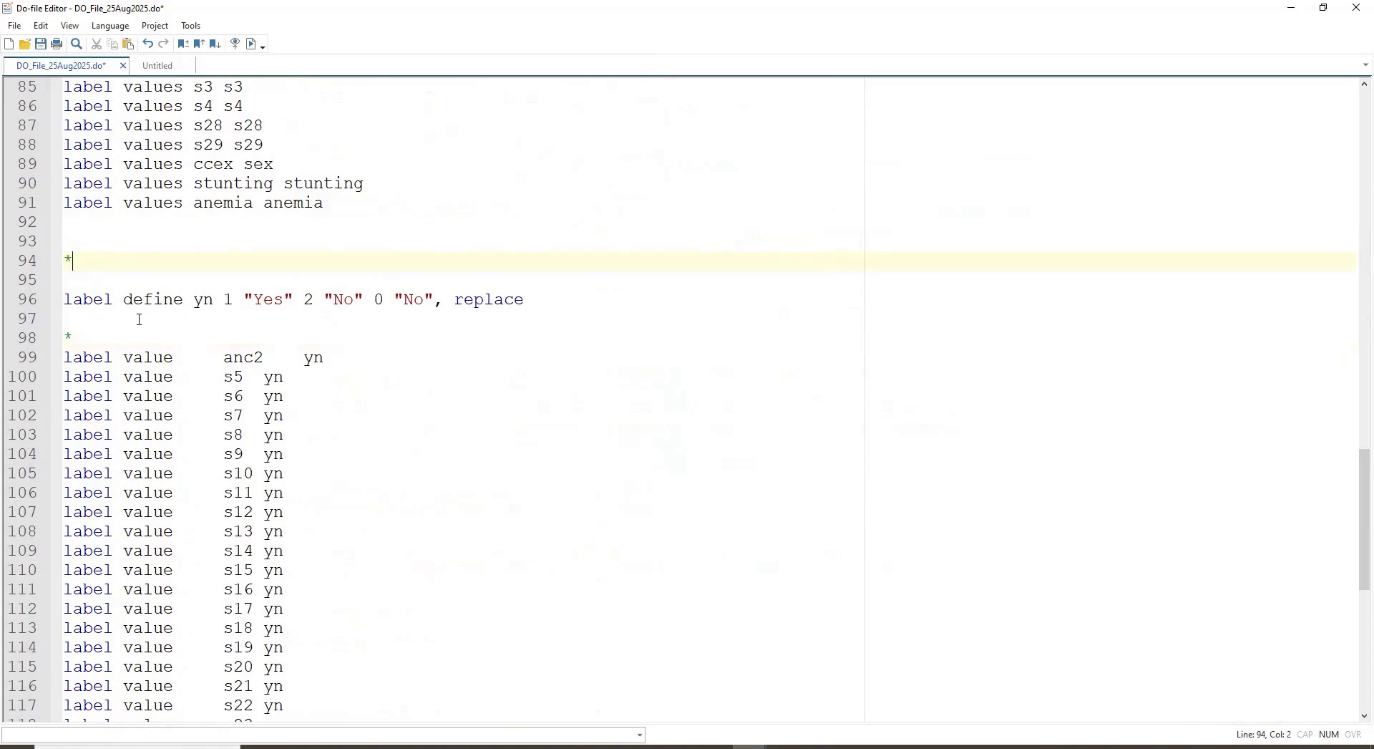
Step: Save the commented do-file and review it back up to its first line
{"action": "scroll", "coordinate": [181, 408], "scroll_direction": "down", "scroll_amount": 9}
{"action": "scroll", "coordinate": [190, 420], "scroll_direction": "up", "scroll_amount": 20}
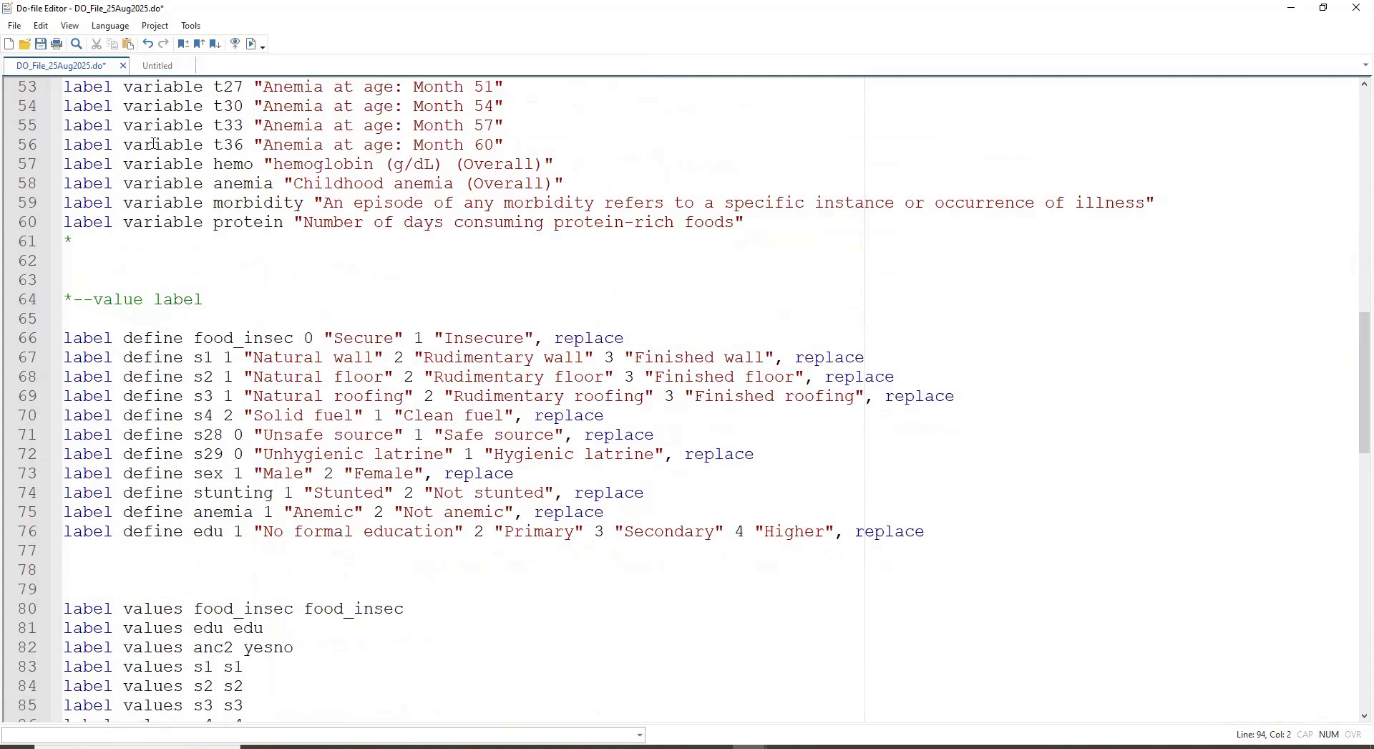
{"action": "left_click", "coordinate": [40, 43]}
{"action": "scroll", "coordinate": [576, 429], "scroll_direction": "up", "scroll_amount": 11}
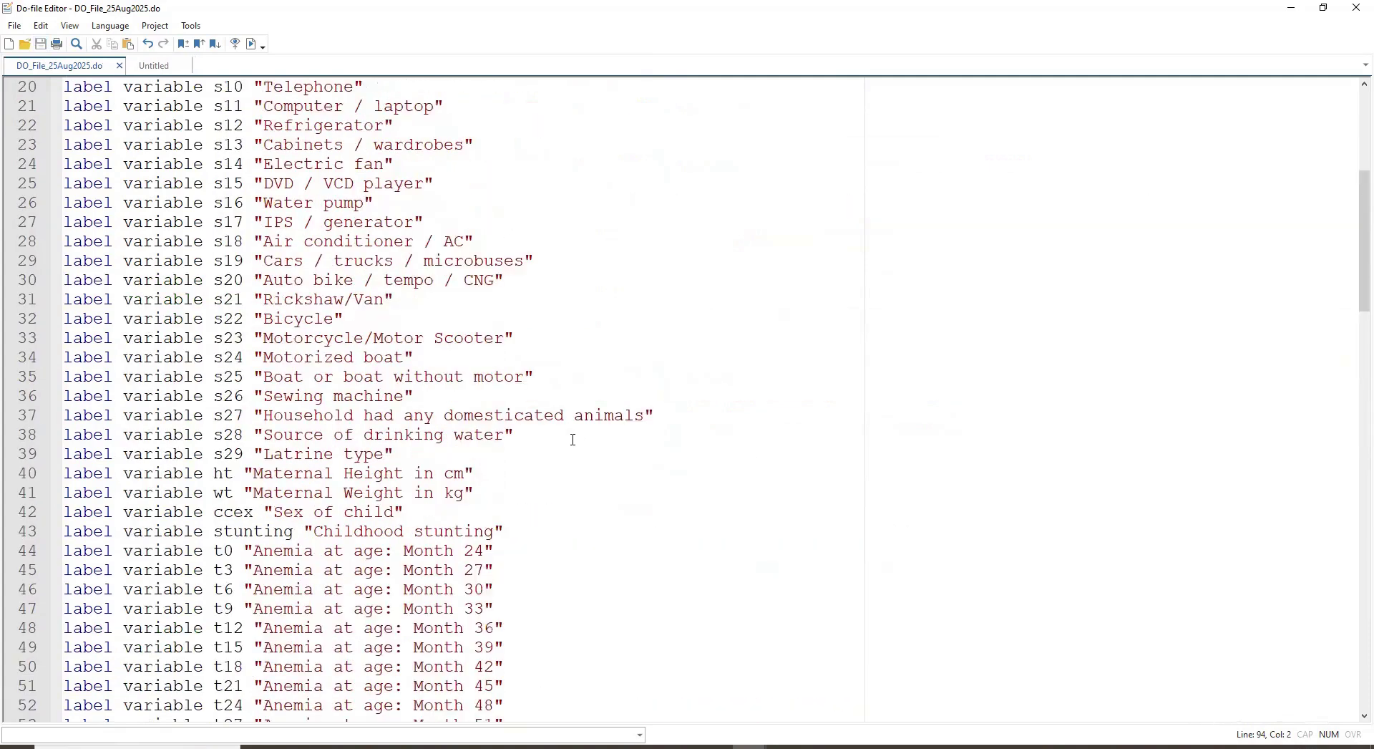
{"action": "scroll", "coordinate": [573, 439], "scroll_direction": "up", "scroll_amount": 6}
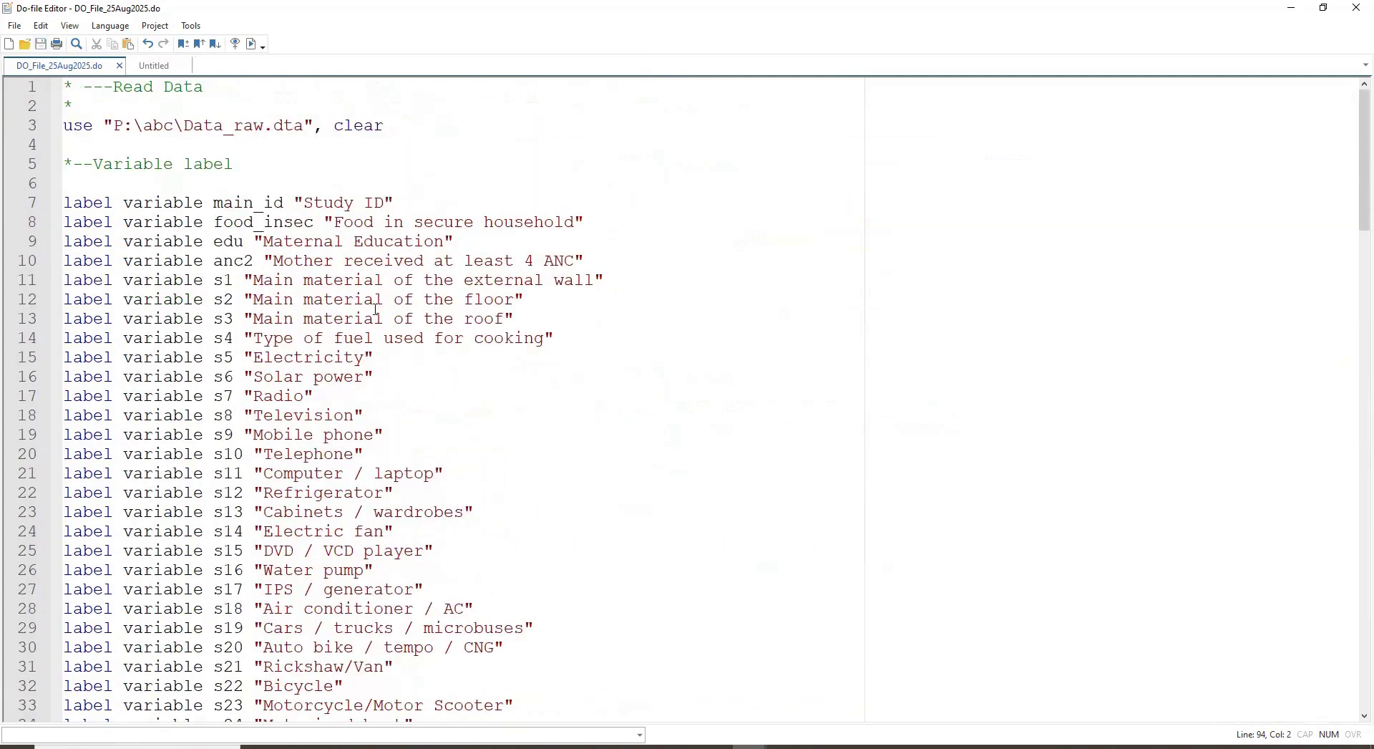